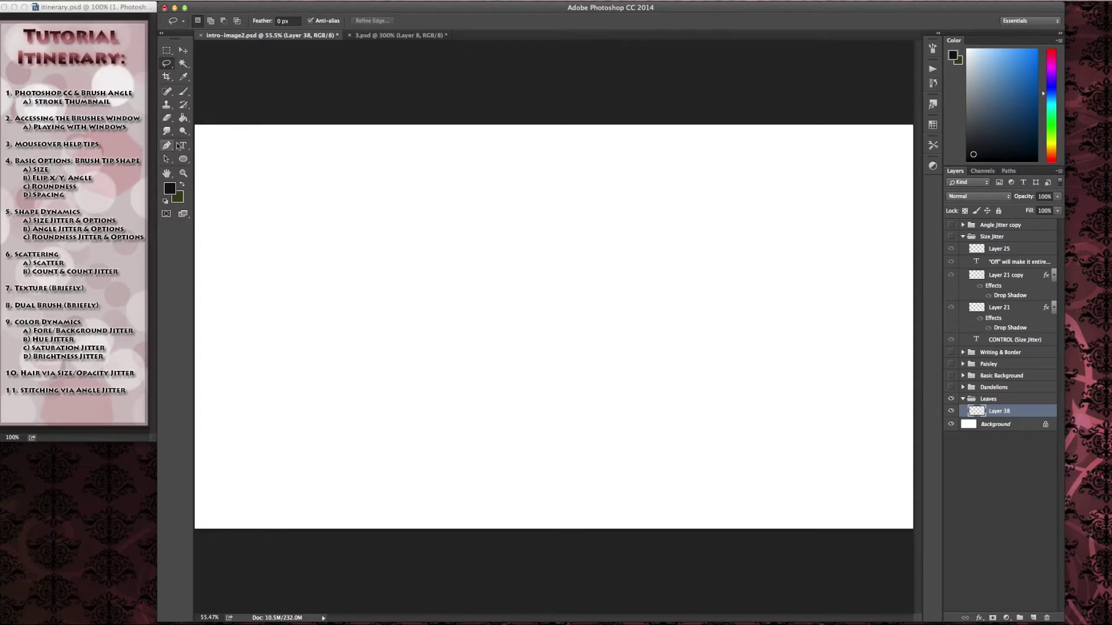
Activate the Brush tool and choose the 1040 px paisley tip with two spiral tails from the stroke-thumbnail brush presets.
left_click(184, 93)
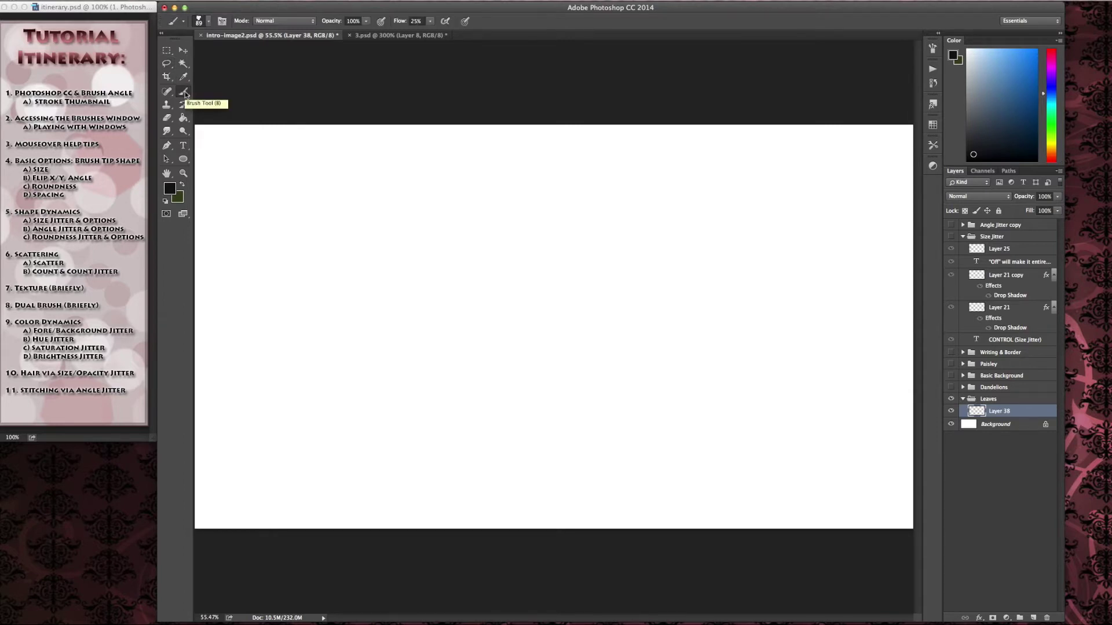
left_click(207, 22)
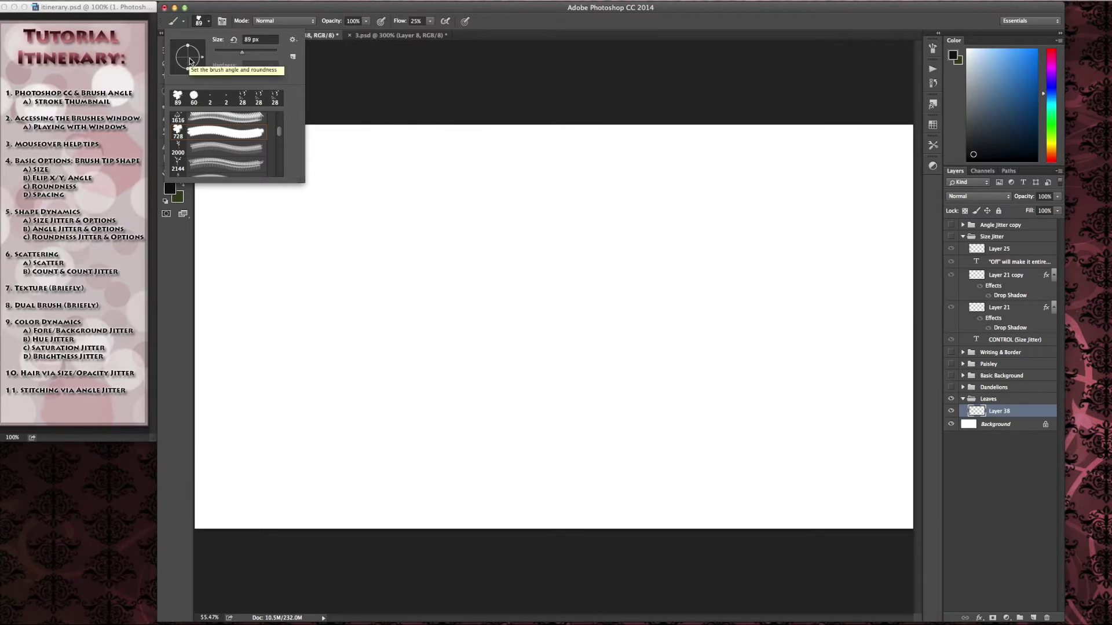
left_click(293, 39)
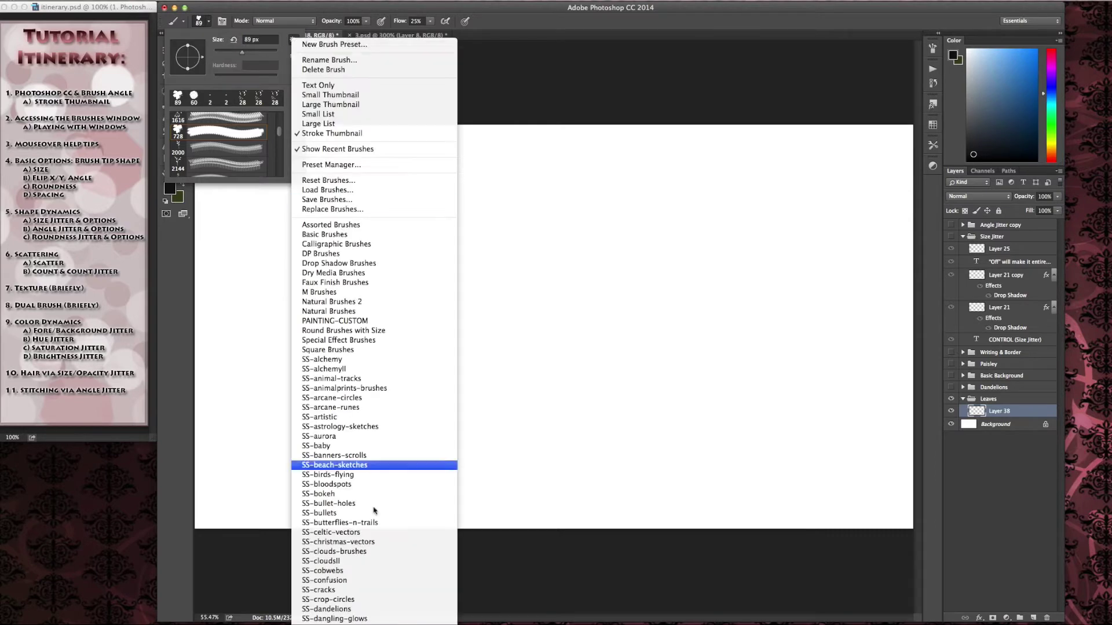
left_click(324, 556)
left_click(724, 223)
scroll(206, 152, "down", 3)
double_click(206, 152)
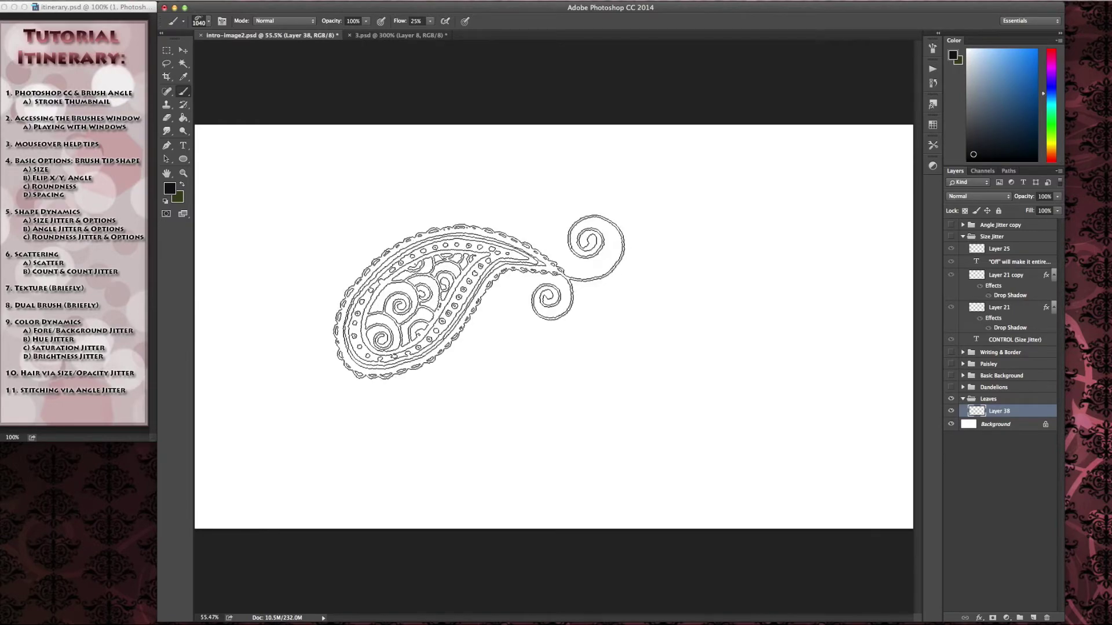
Try rotating the paisley brush tip to different angles and squashing its roundness until the shape is almost flat.
left_click(201, 21)
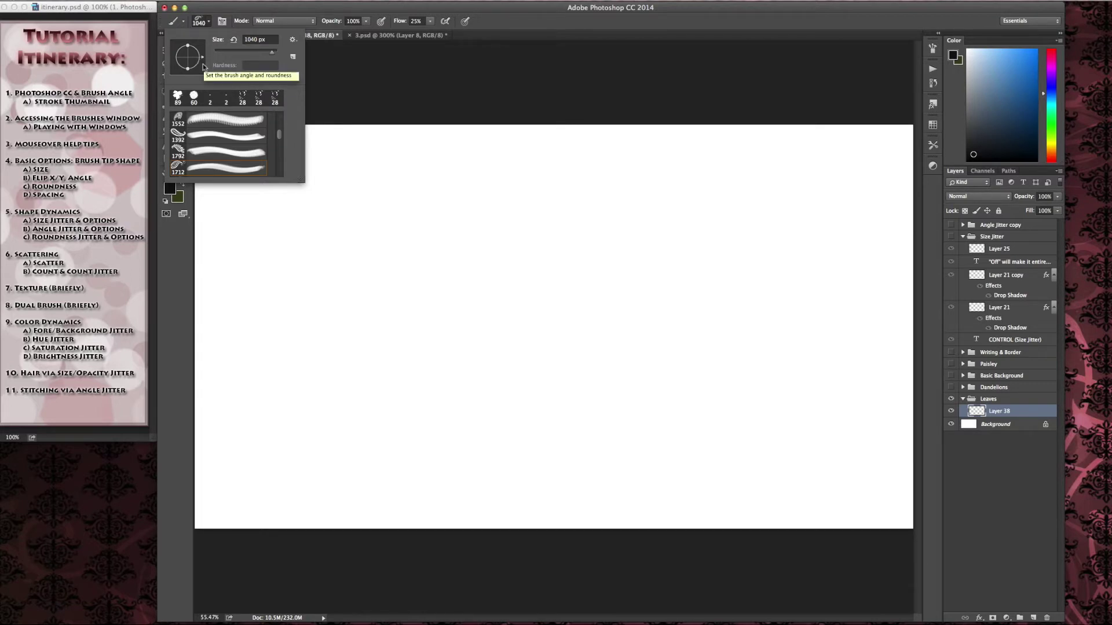
mouse_move(202, 59)
left_mouse_down()
mouse_move(196, 45)
mouse_move(177, 51)
left_mouse_up()
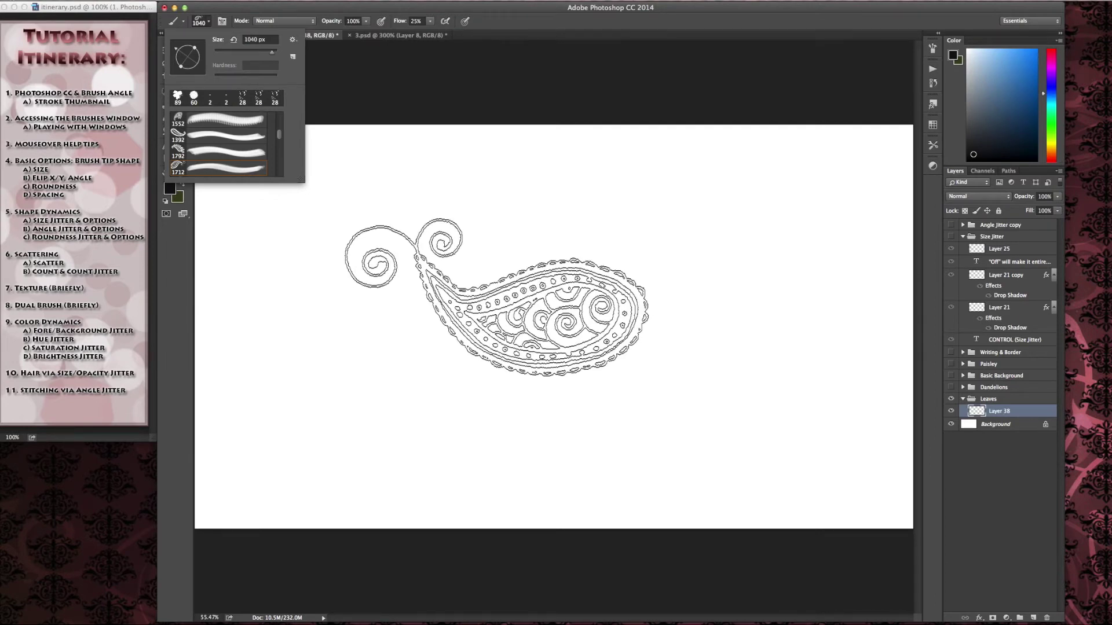
left_click_drag(176, 49, 179, 69)
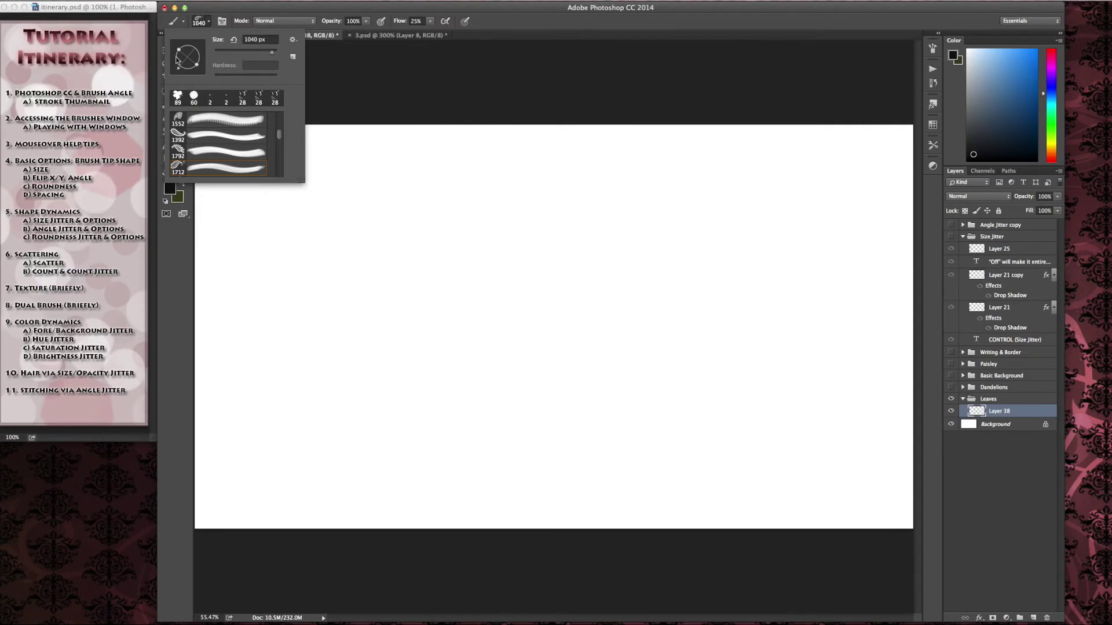
left_click_drag(196, 66, 192, 61)
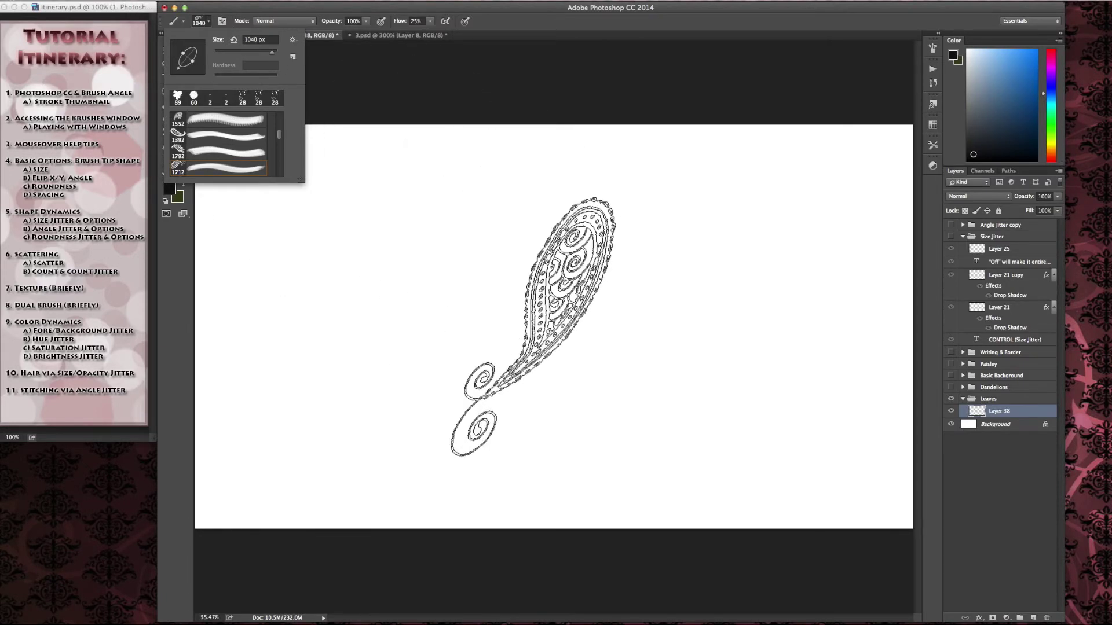
left_click_drag(179, 68, 174, 57)
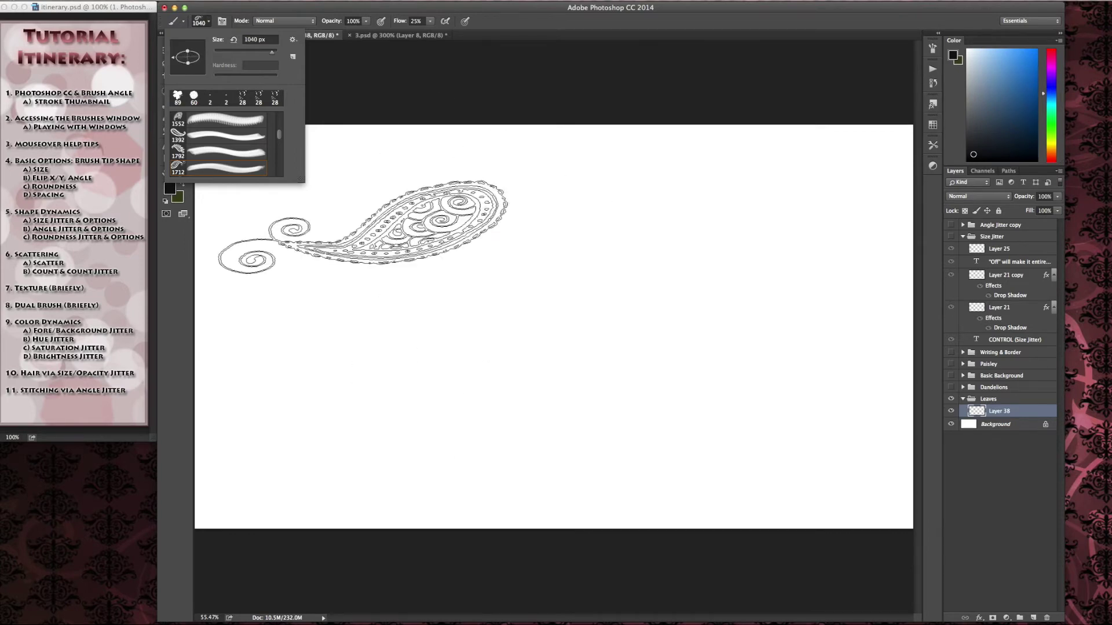
left_click_drag(187, 50, 188, 56)
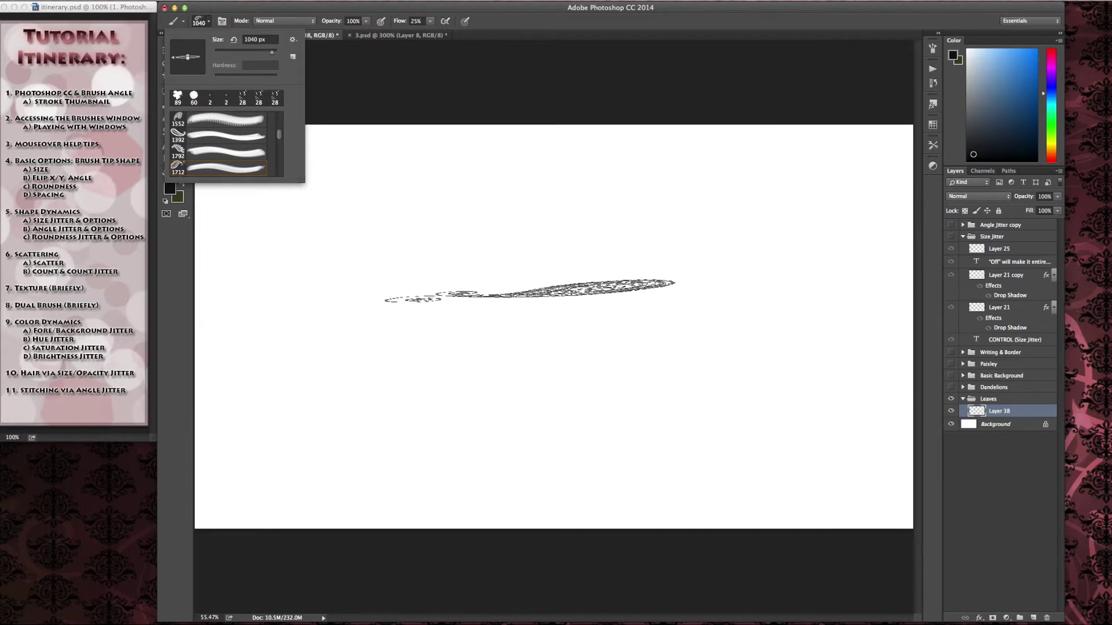
left_click(208, 22)
Look through the list of available panels and expand the Brush settings panel.
left_click(315, 0)
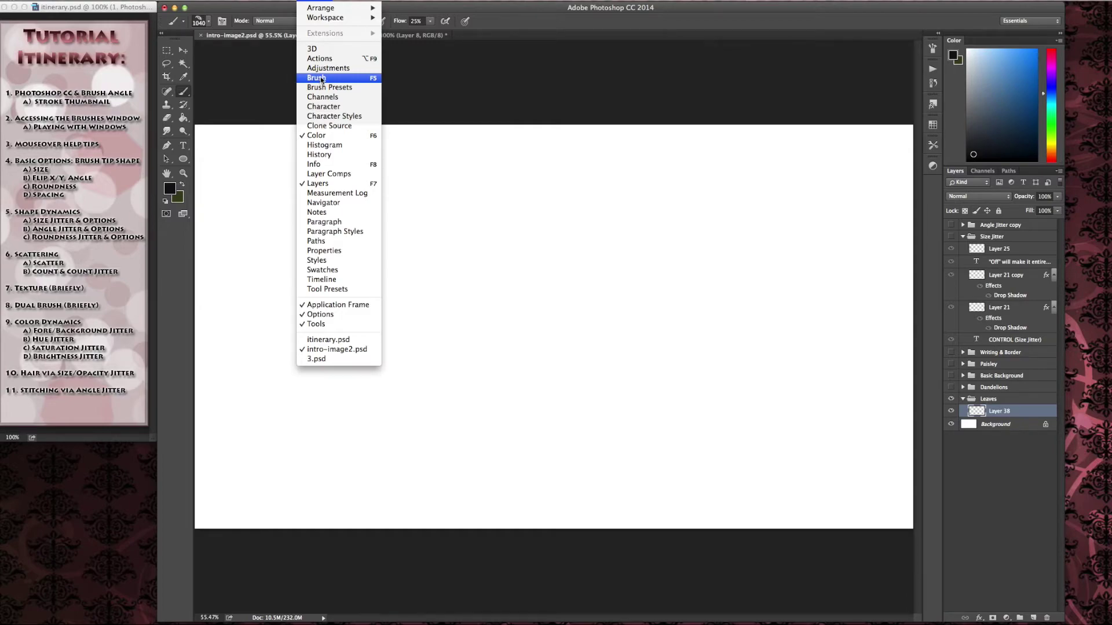
left_click(315, 0)
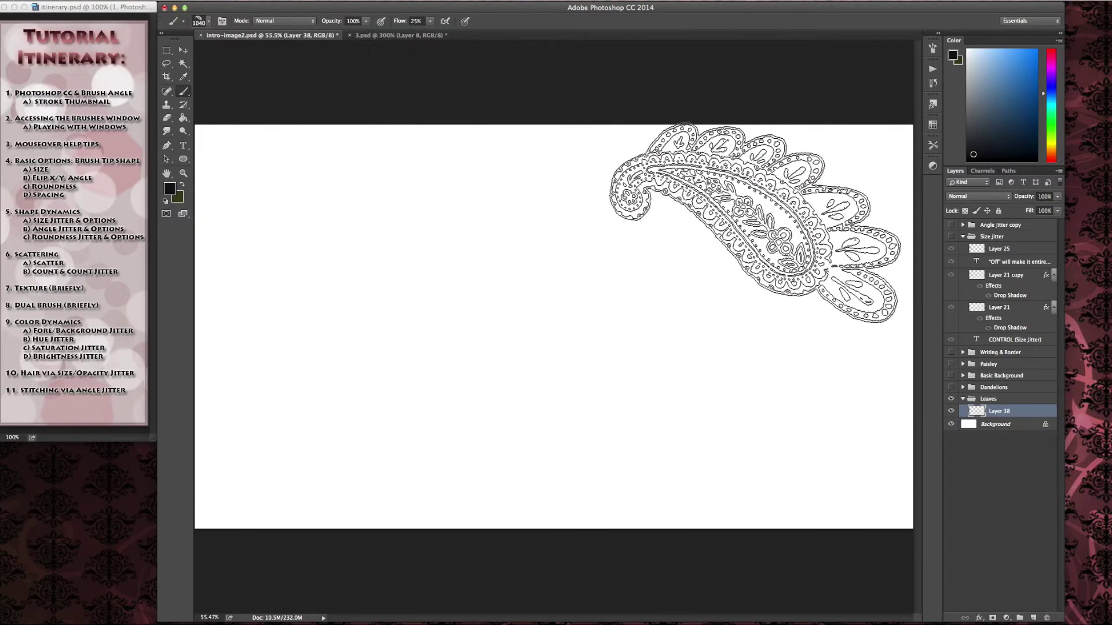
left_click(933, 49)
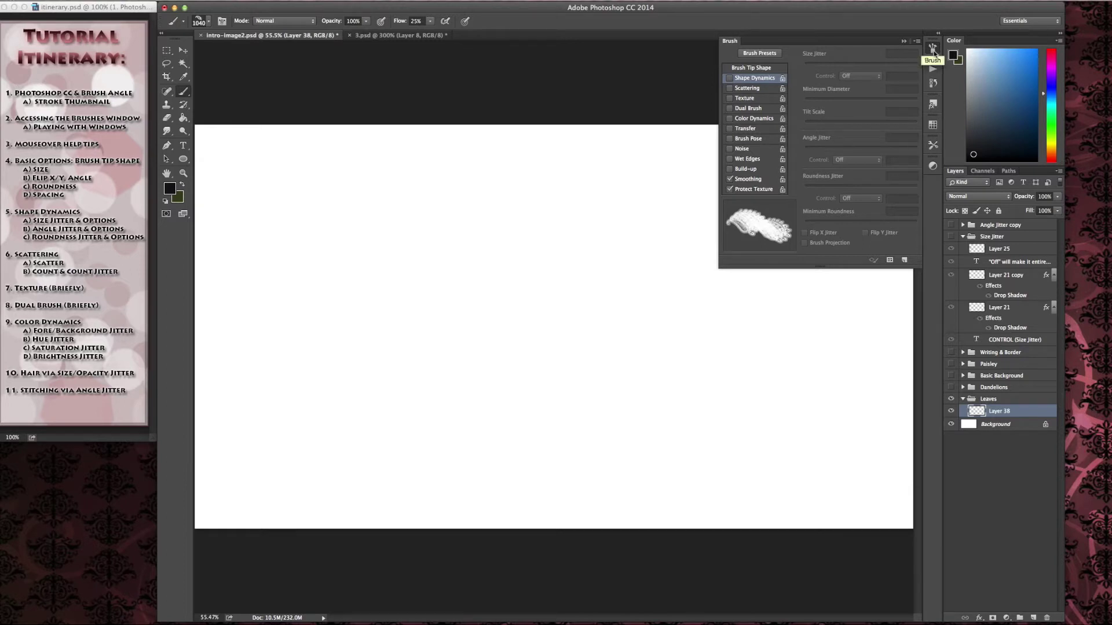
Float the Brush panel over the canvas, and collapse and expand it.
mouse_move(933, 49)
left_mouse_down()
mouse_move(730, 110)
mouse_move(685, 103)
left_mouse_up()
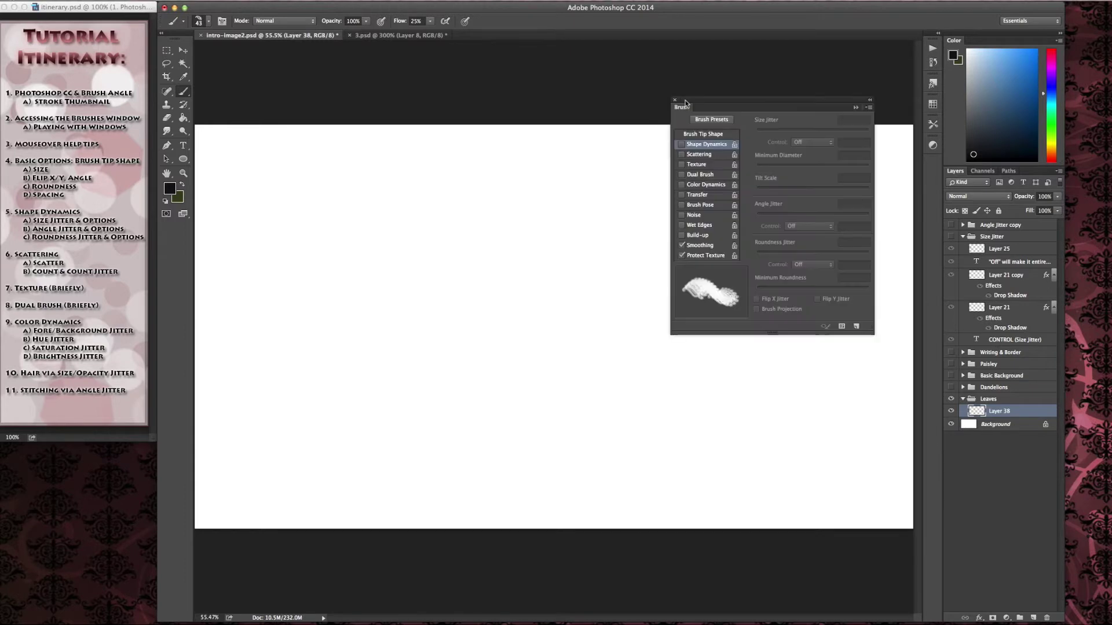
left_click(869, 99)
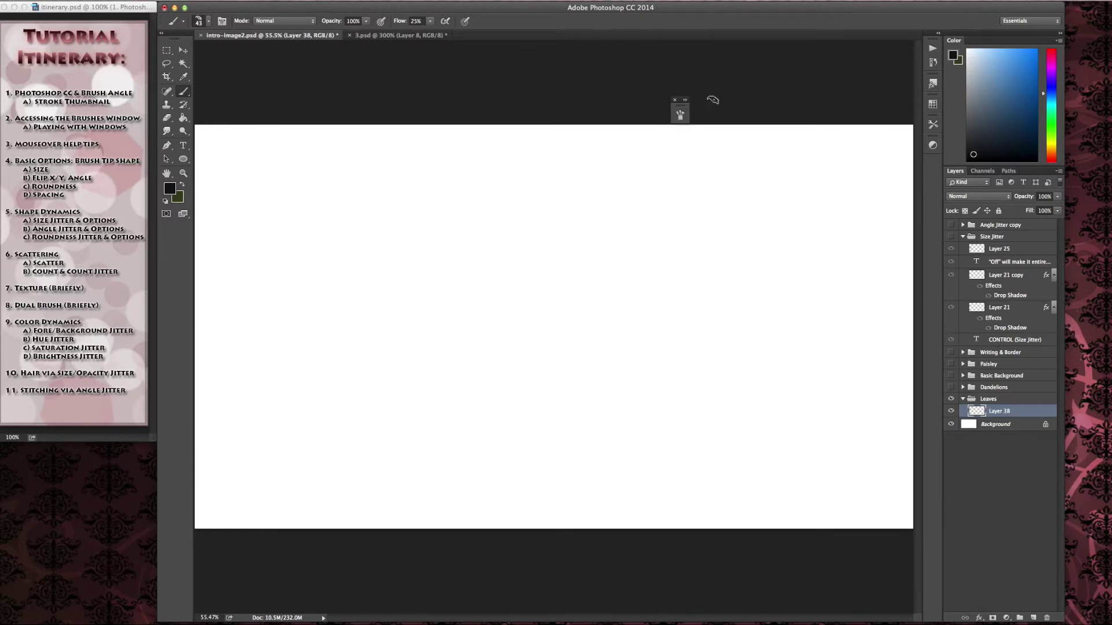
left_click(685, 100)
Dock the Brush panel between Color and Layers with a shorter Color area, and return it to the collapsed icon strip.
left_click_drag(711, 101, 991, 169)
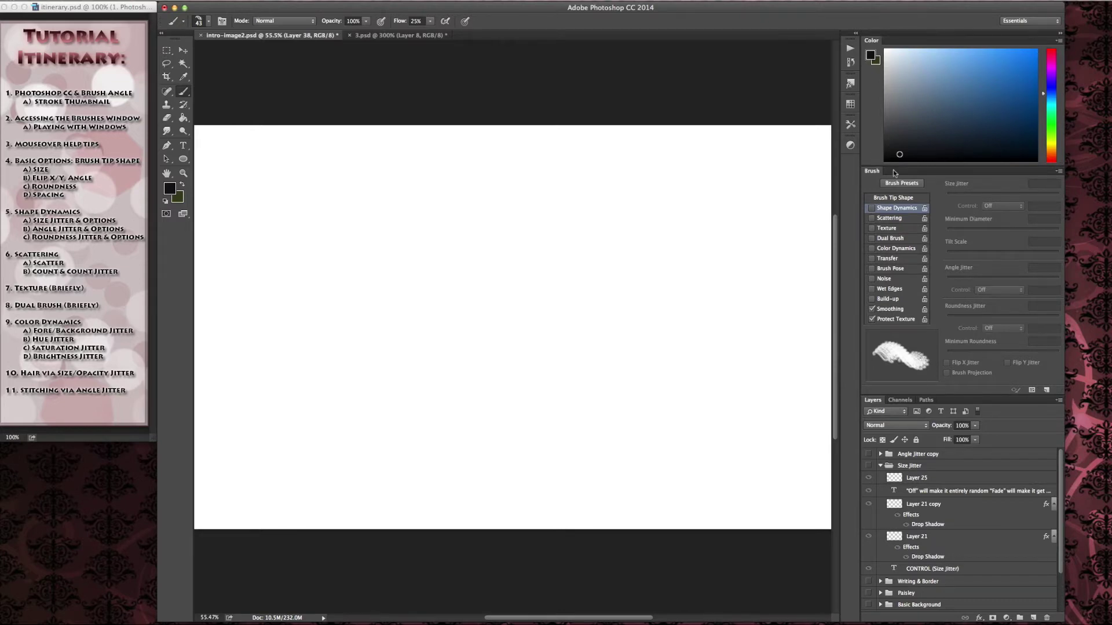
mouse_move(954, 396)
left_mouse_down()
mouse_move(949, 328)
mouse_move(946, 401)
mouse_move(950, 343)
left_mouse_up()
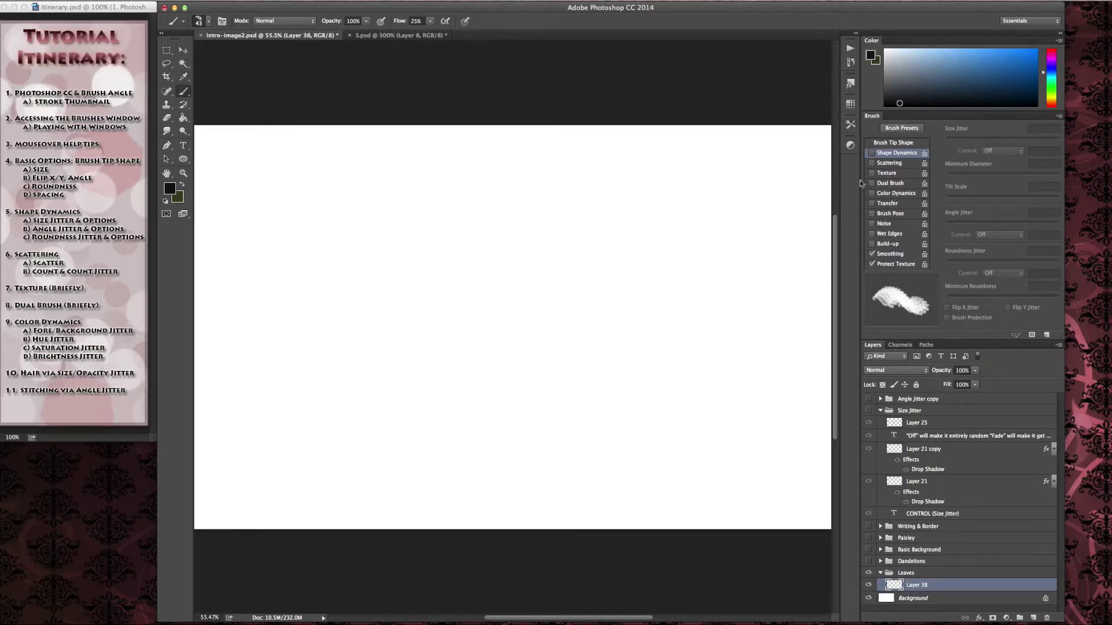
mouse_move(897, 120)
left_mouse_down()
mouse_move(604, 93)
mouse_move(850, 40)
left_mouse_up()
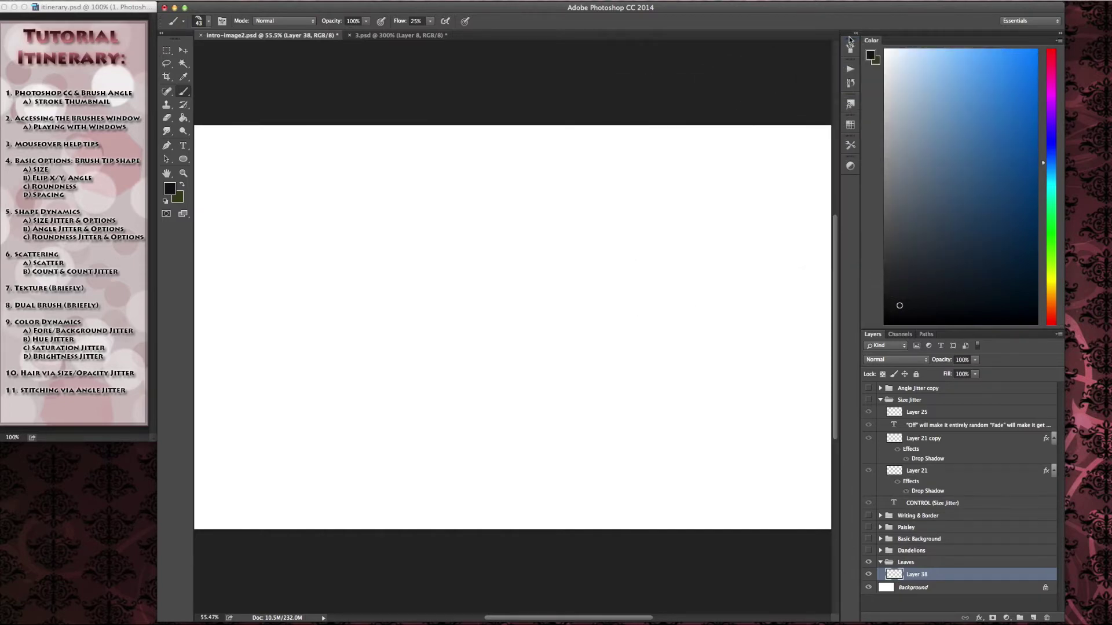
Expand the grouped Actions and History panels to view them, and collapse the group again.
left_click(850, 70)
left_click(768, 63)
left_click(753, 62)
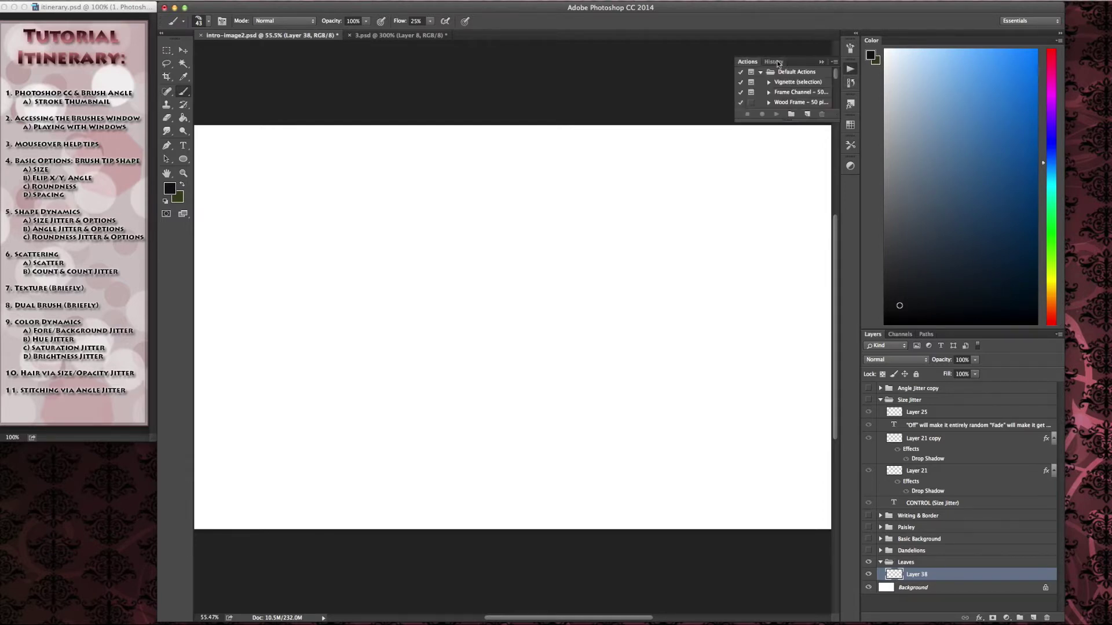
left_click(851, 72)
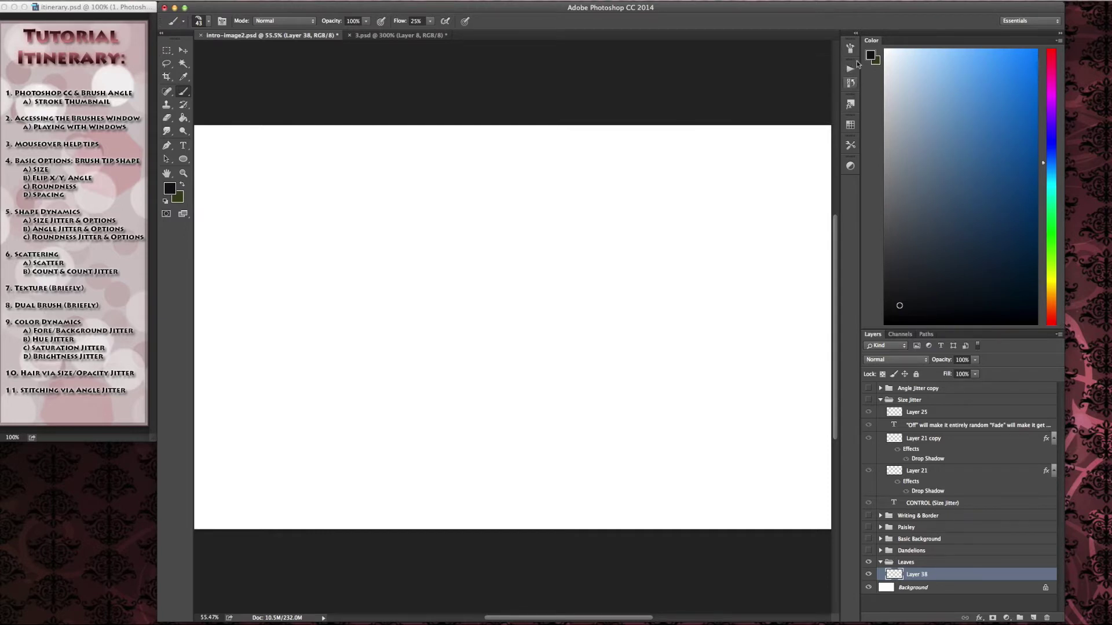
left_click(851, 69)
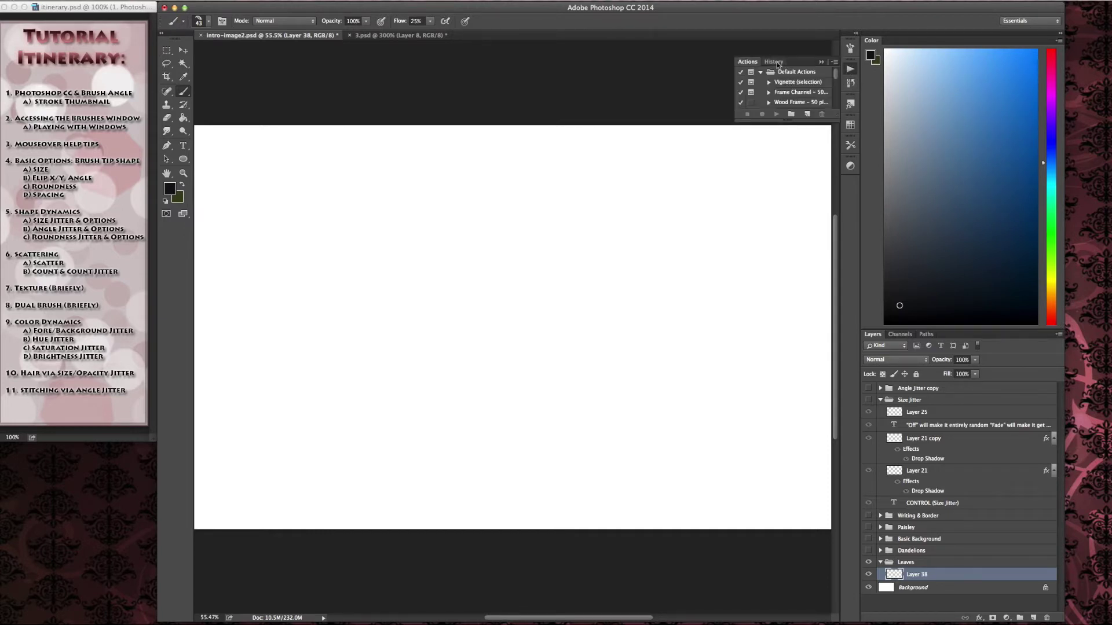
left_click(849, 69)
Shrink the Color panel to give Layers more room, and reopen the Brush settings.
left_click_drag(897, 329, 931, 133)
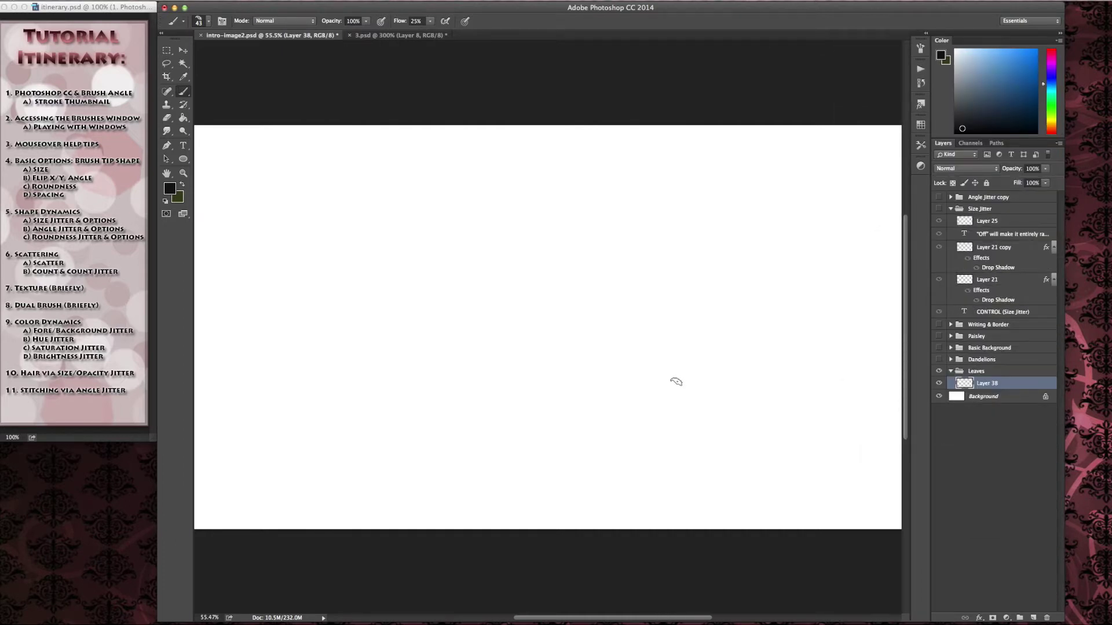
left_click(921, 48)
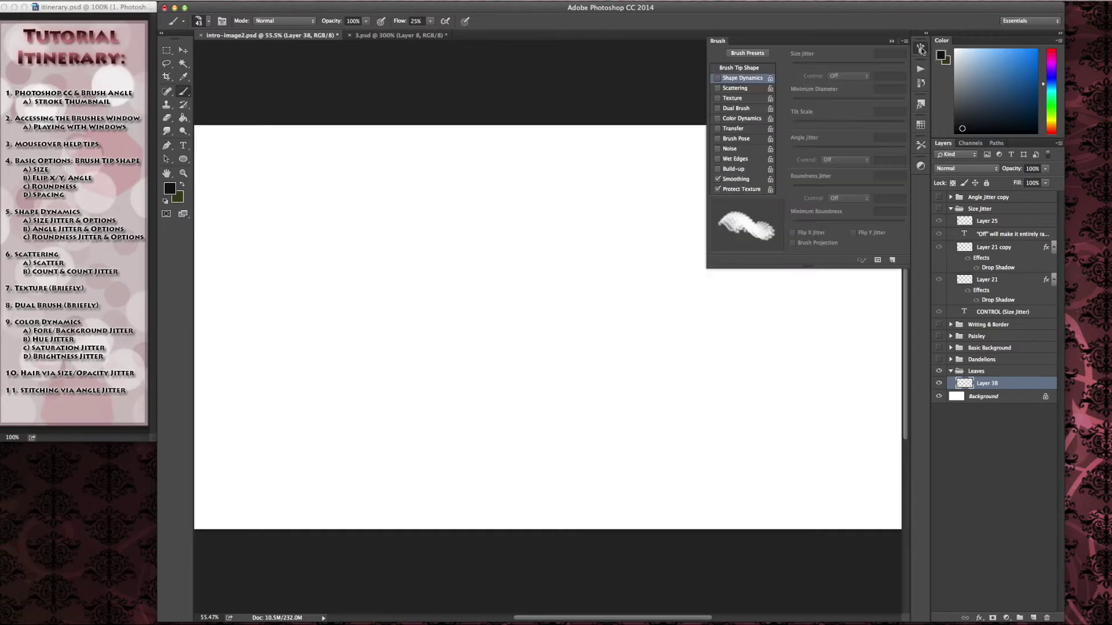
Show the Brush Tip Shape options with Shape Dynamics off and set the brush spacing to 296%.
left_click(741, 81)
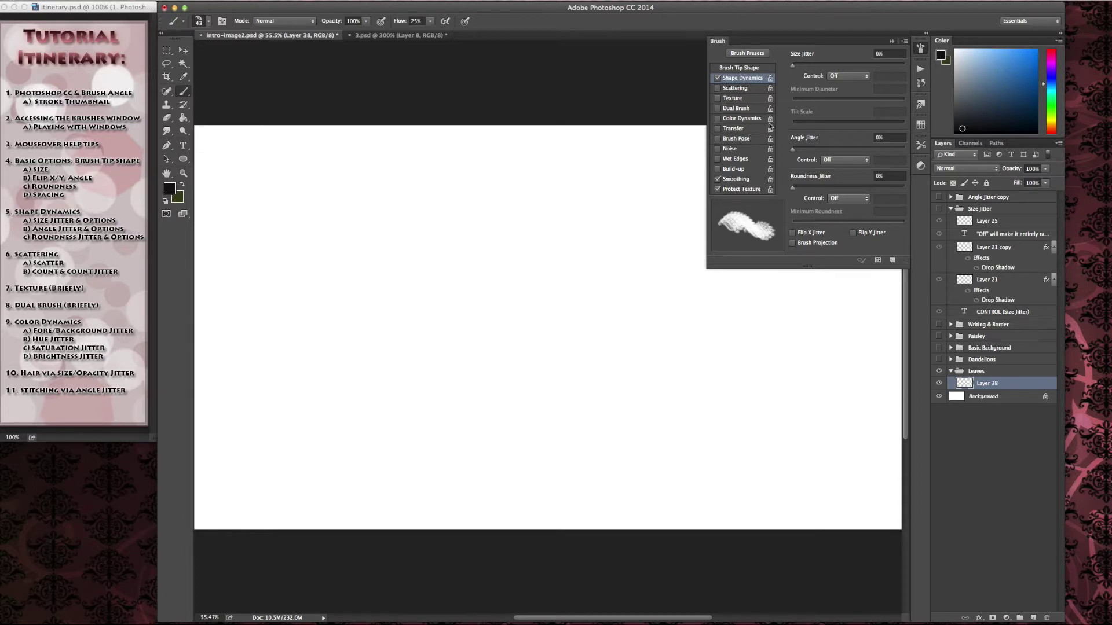
left_click(718, 78)
left_click(741, 69)
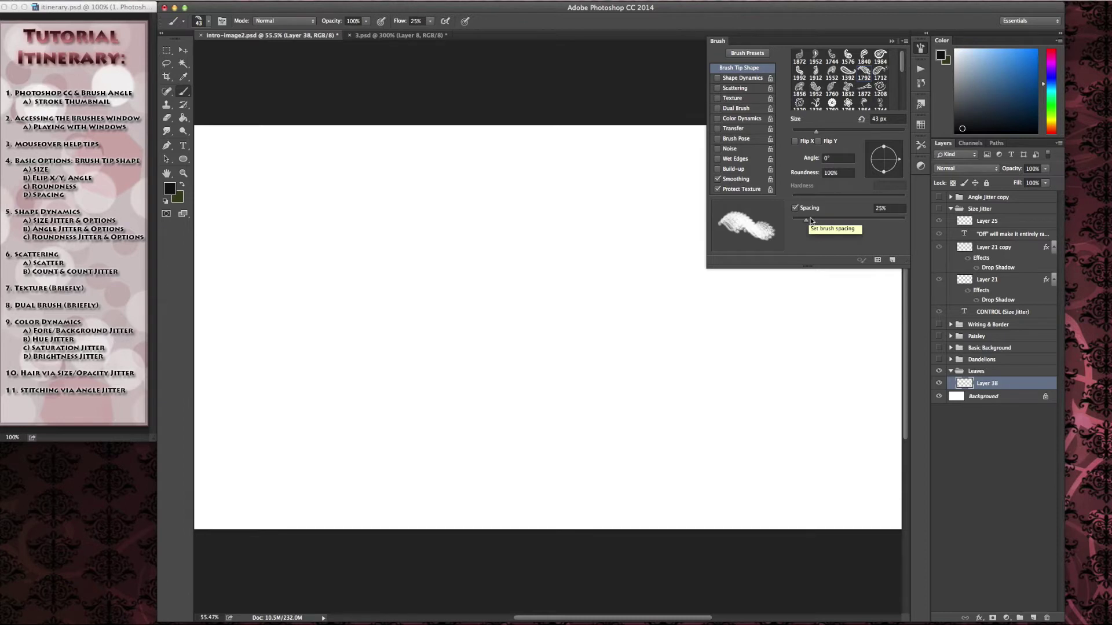
left_click_drag(806, 221, 880, 218)
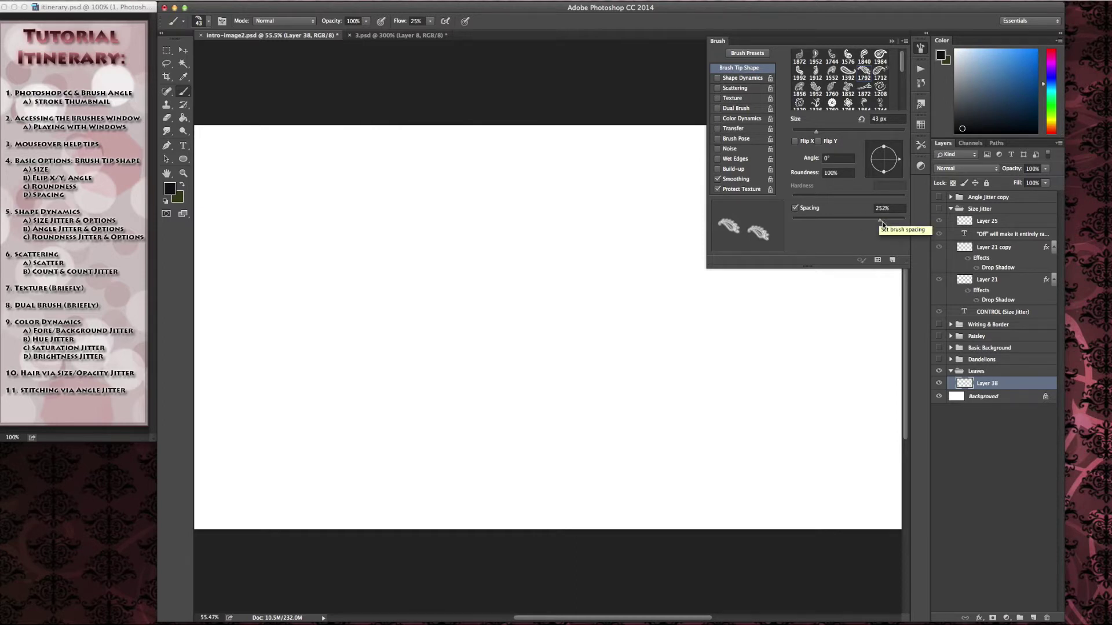
left_click_drag(881, 219, 882, 219)
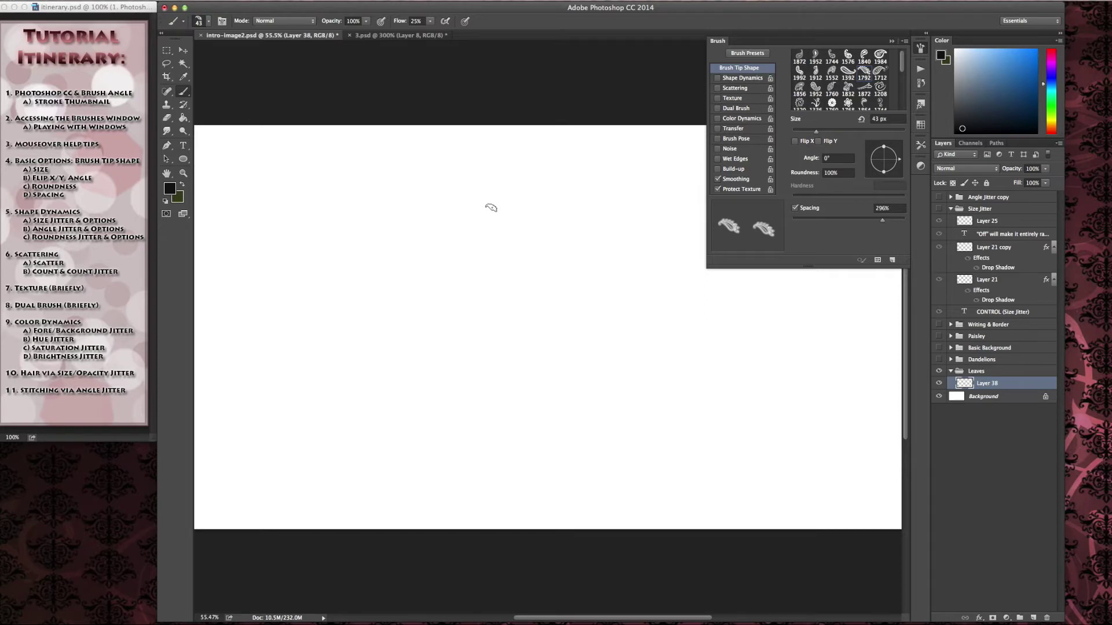
Set the brush size to 380 px and the flow to 100%.
left_click(210, 24)
left_click_drag(228, 52, 253, 54)
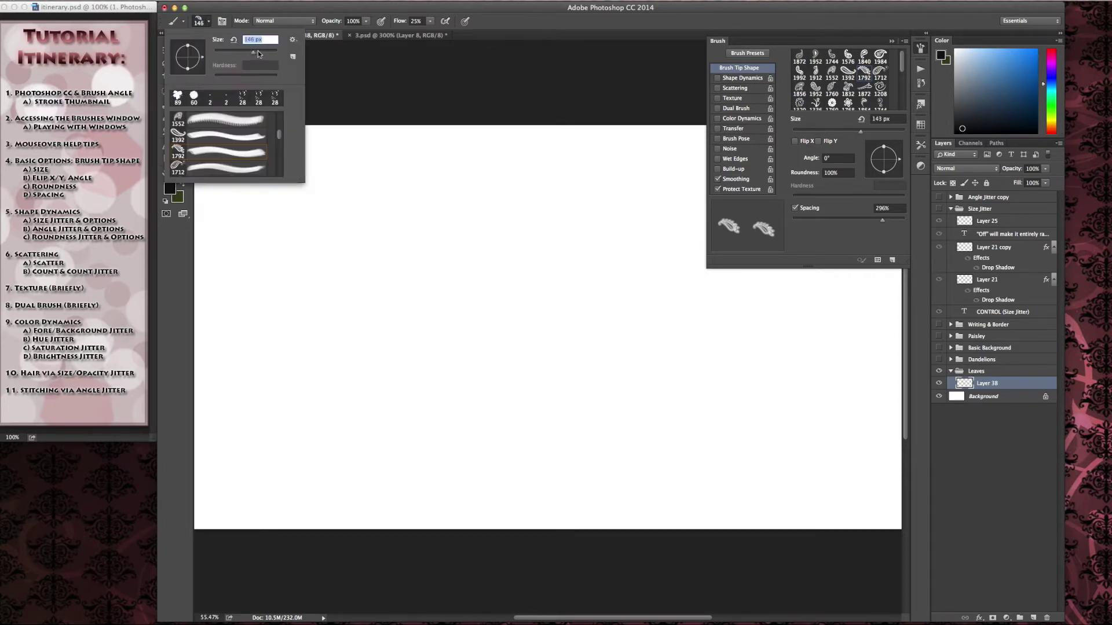
left_click_drag(260, 53, 272, 53)
left_click(208, 24)
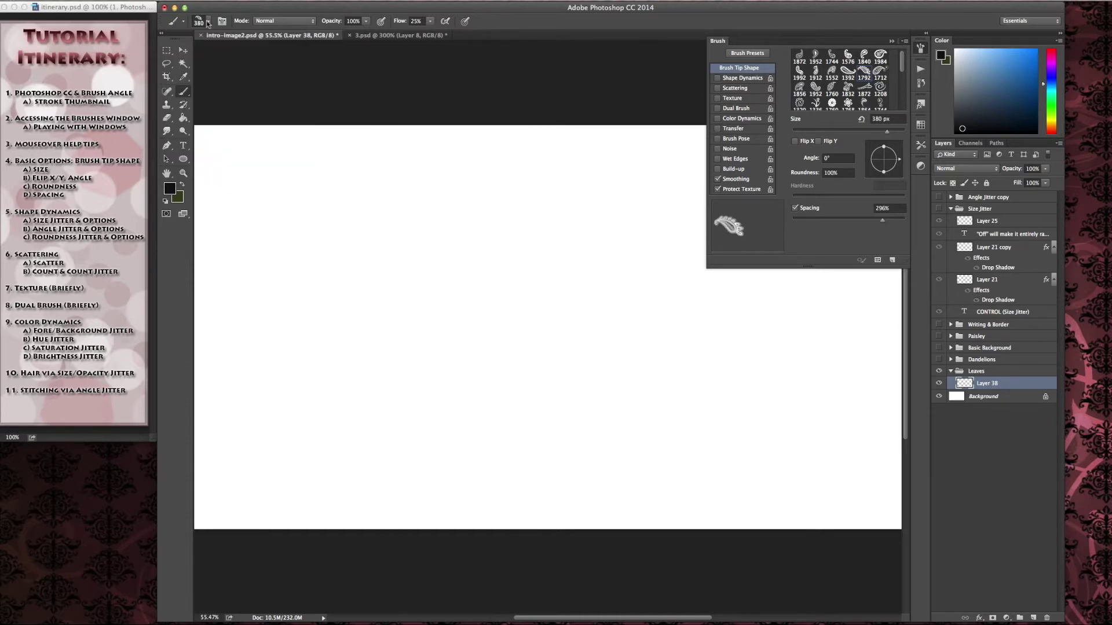
key("shift+0")
Paint three horizontal rows of paisleys across Layer 38, the middle at 296% spacing, the upper one tighter and the lowest at 58%.
left_click_drag(268, 325, 782, 323)
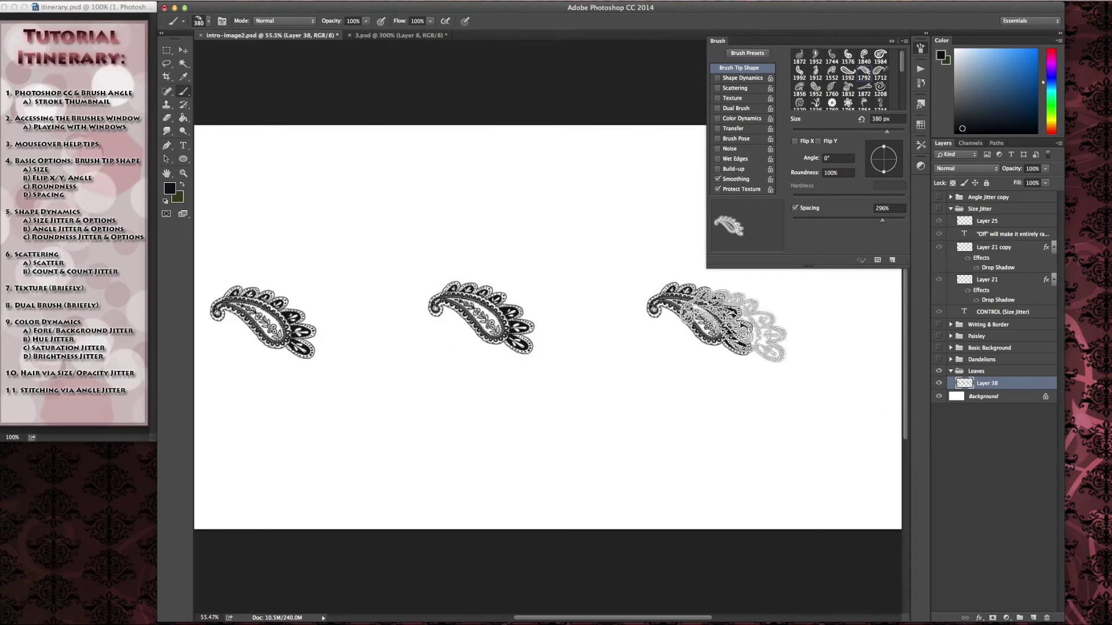
left_click_drag(882, 220, 845, 220)
left_click_drag(322, 216, 712, 216)
left_click_drag(845, 220, 825, 220)
left_click_drag(342, 452, 680, 452)
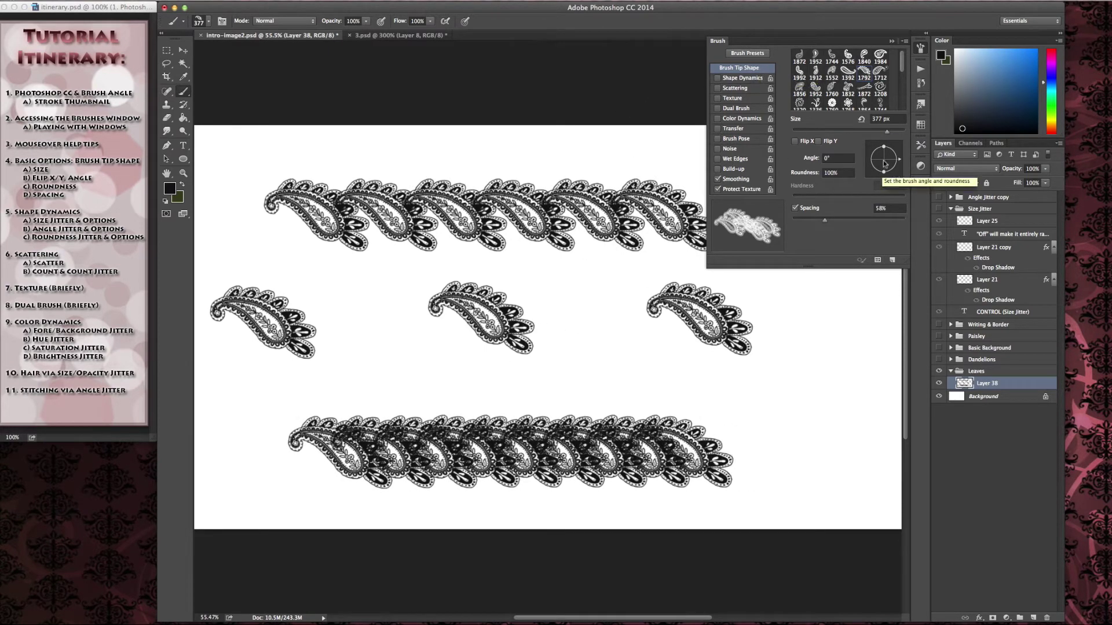
Try 44% roundness with Flip X and Flip Y, and leave the tip at a -4° angle with 100% roundness and no flips.
mouse_move(884, 168)
left_mouse_down()
mouse_move(895, 164)
mouse_move(884, 154)
left_mouse_up()
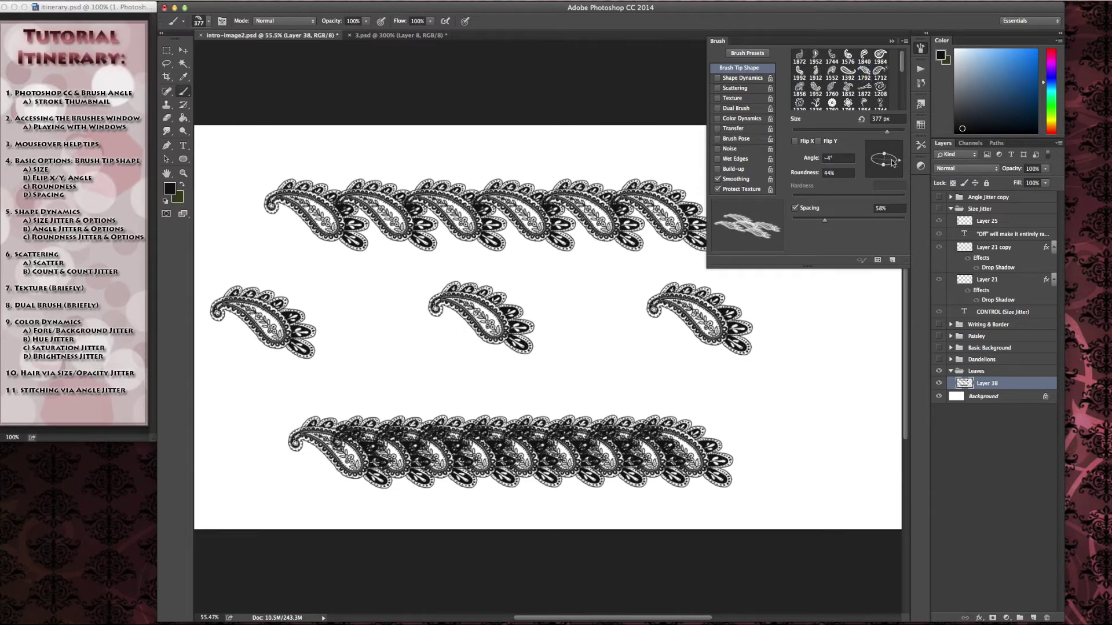
left_click(795, 141)
left_click(819, 142)
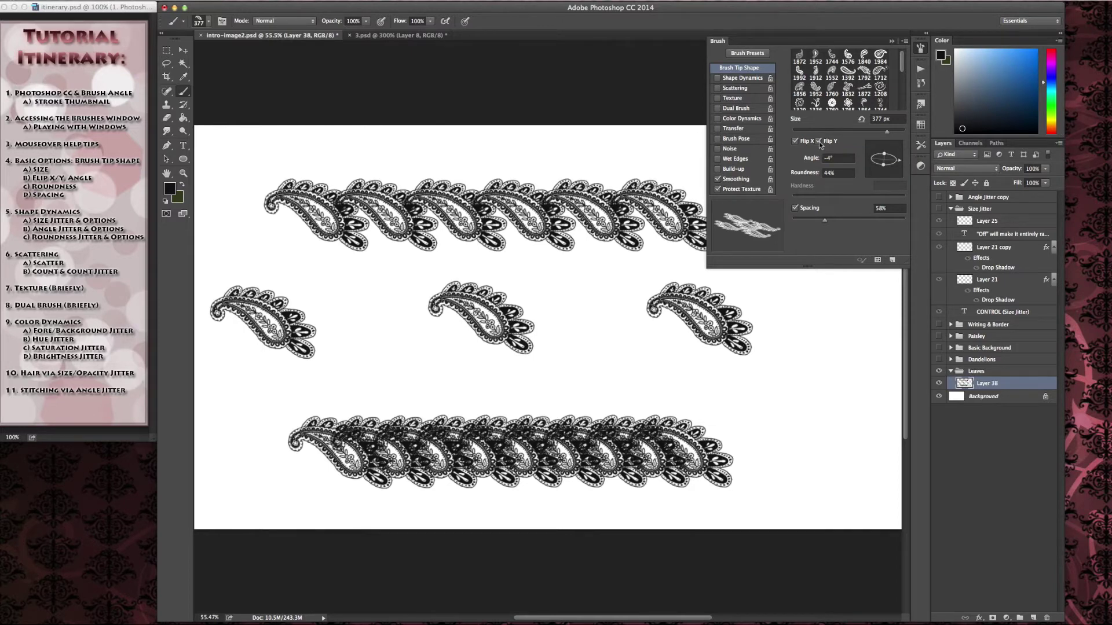
left_click(818, 142)
left_click(795, 142)
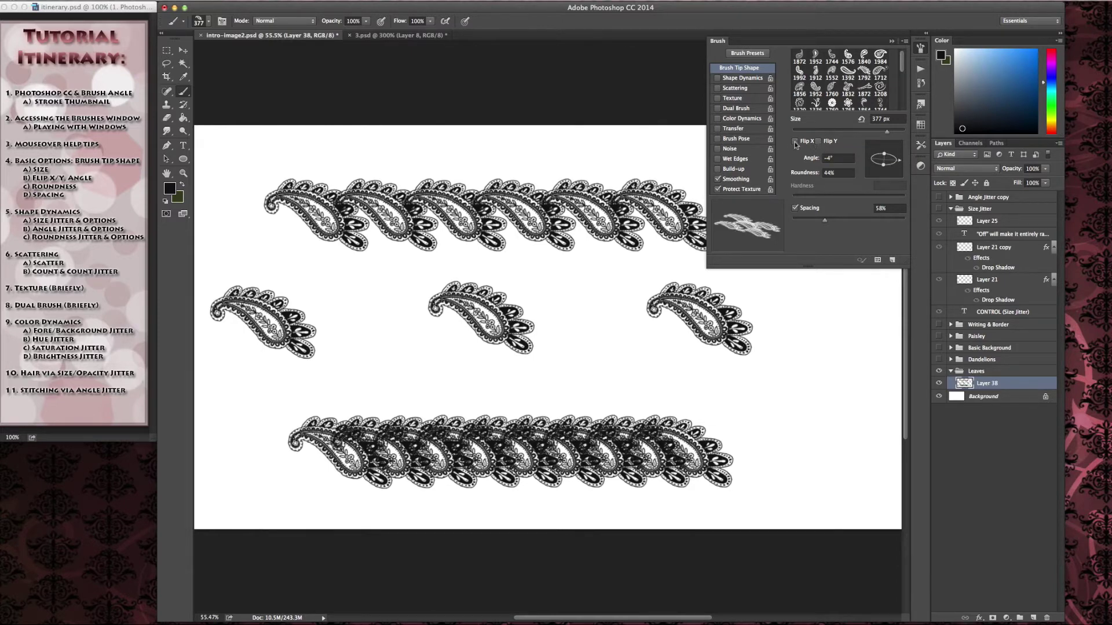
left_click_drag(886, 156, 884, 147)
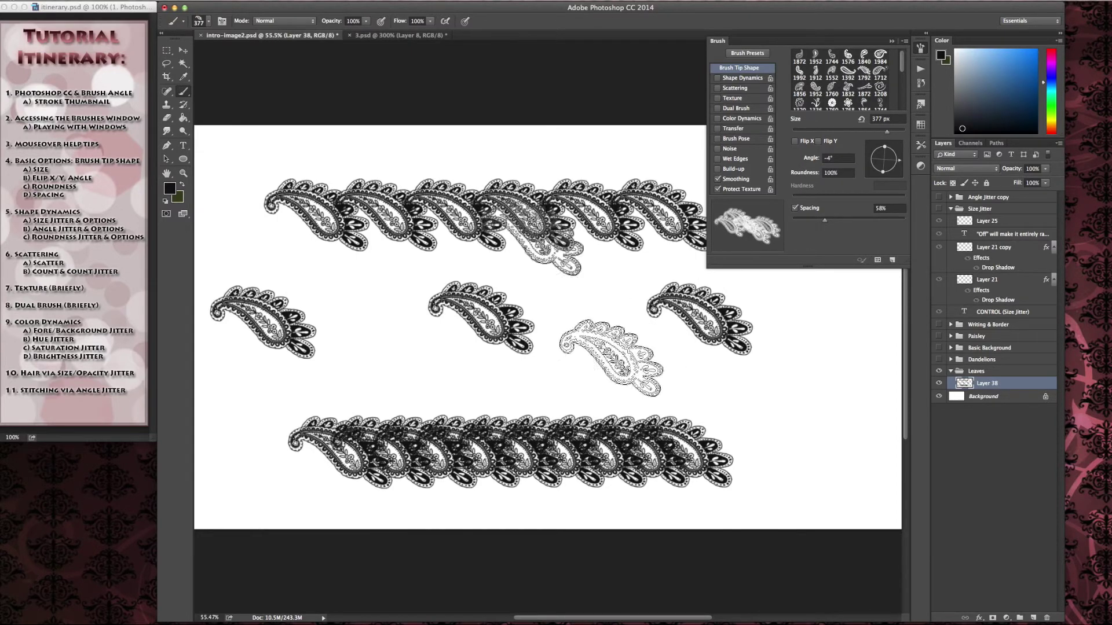
Clear all the painted paisleys from Layer 38 and drop the selection.
left_click(939, 383)
left_click(939, 384)
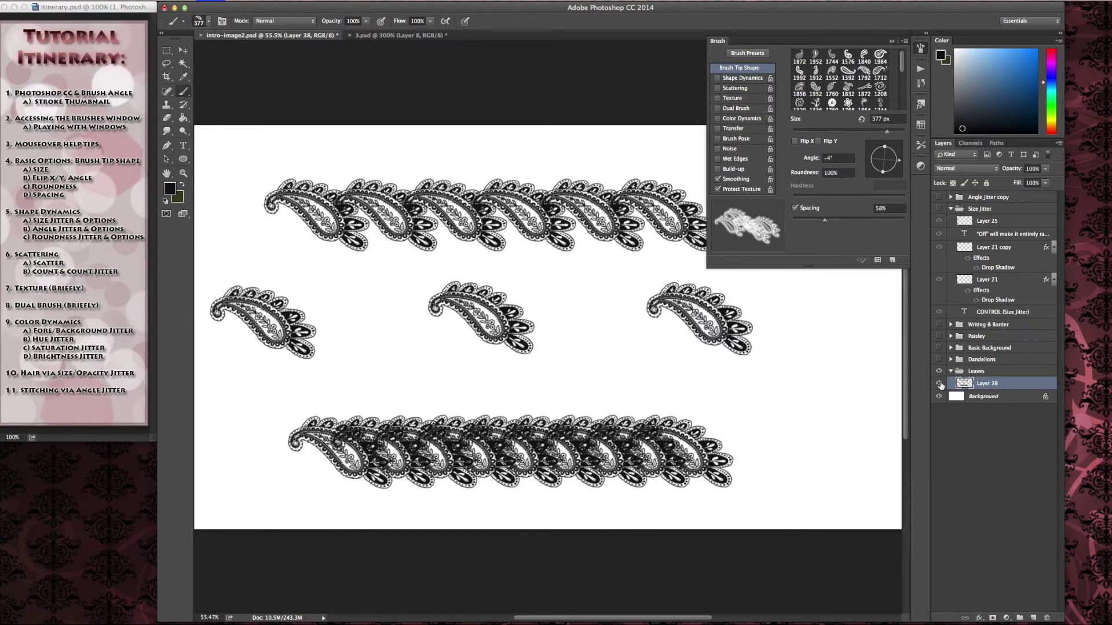
key("super+a")
key("Delete")
key("super+d")
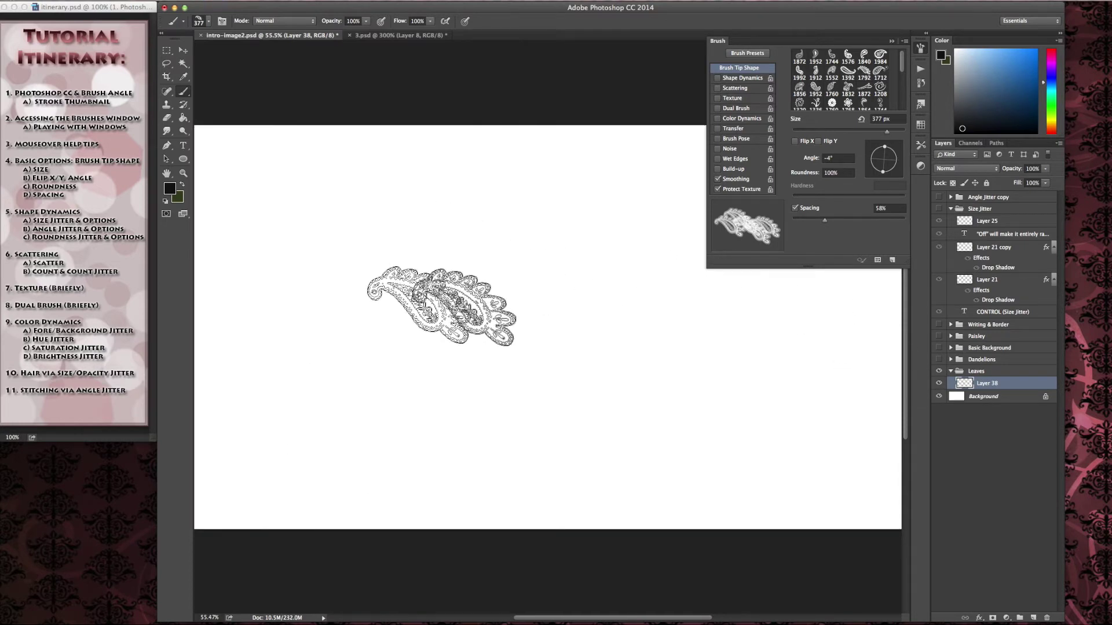
Set the brush spacing to 137% and stamp three paisleys for comparison: one unflipped, one with Flip X and one with Flip Y.
left_click_drag(824, 220, 859, 221)
left_click(339, 286)
left_click(795, 140)
left_click(503, 285)
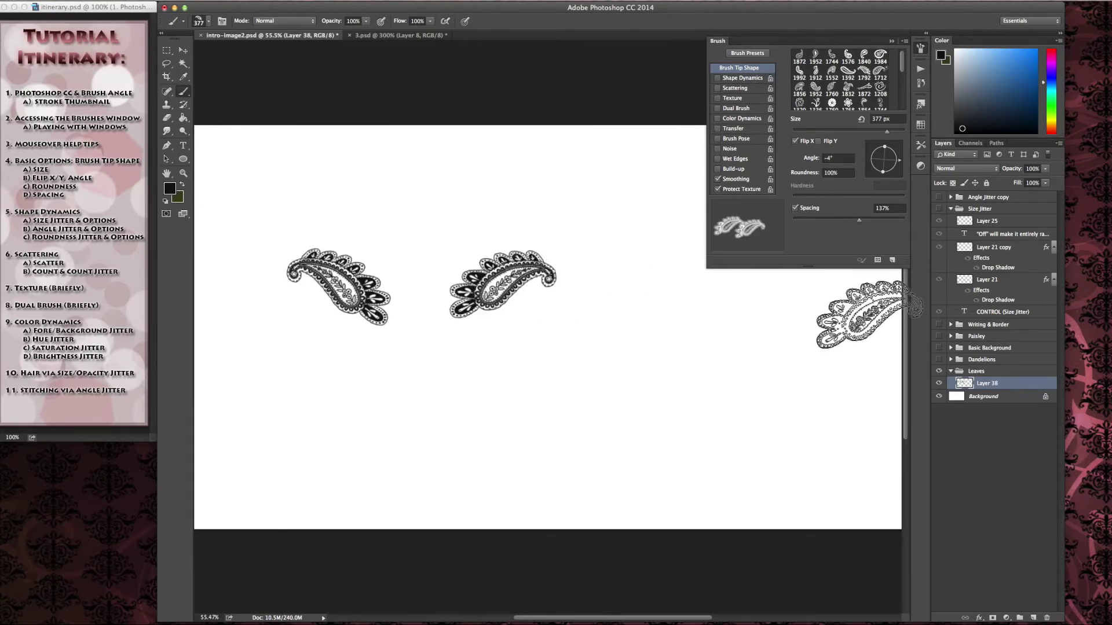
left_click(795, 141)
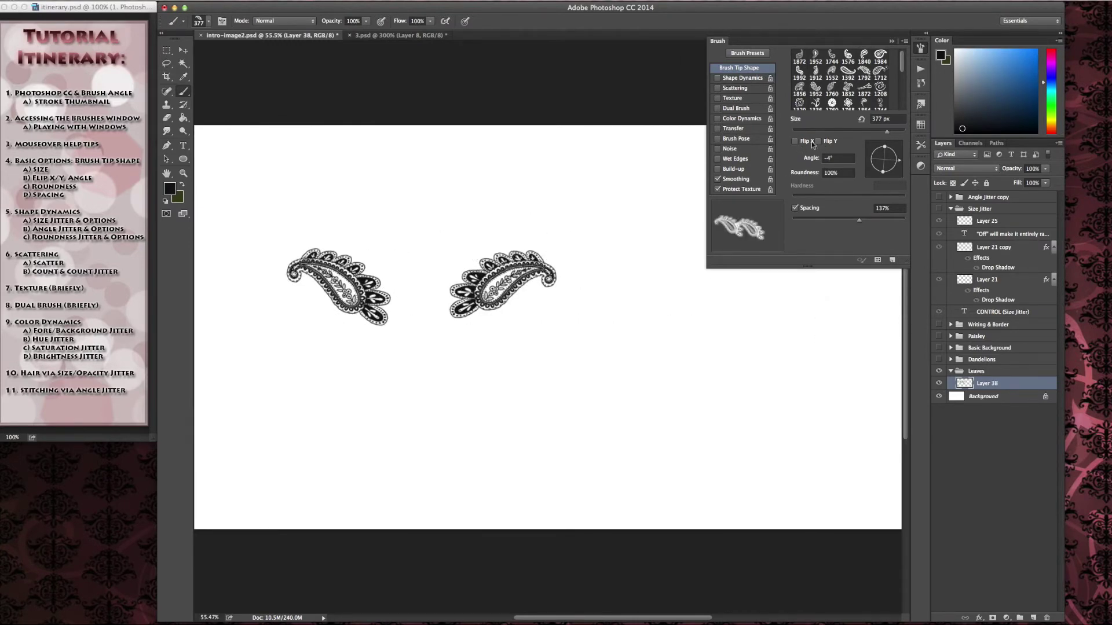
left_click(819, 140)
left_click(336, 402)
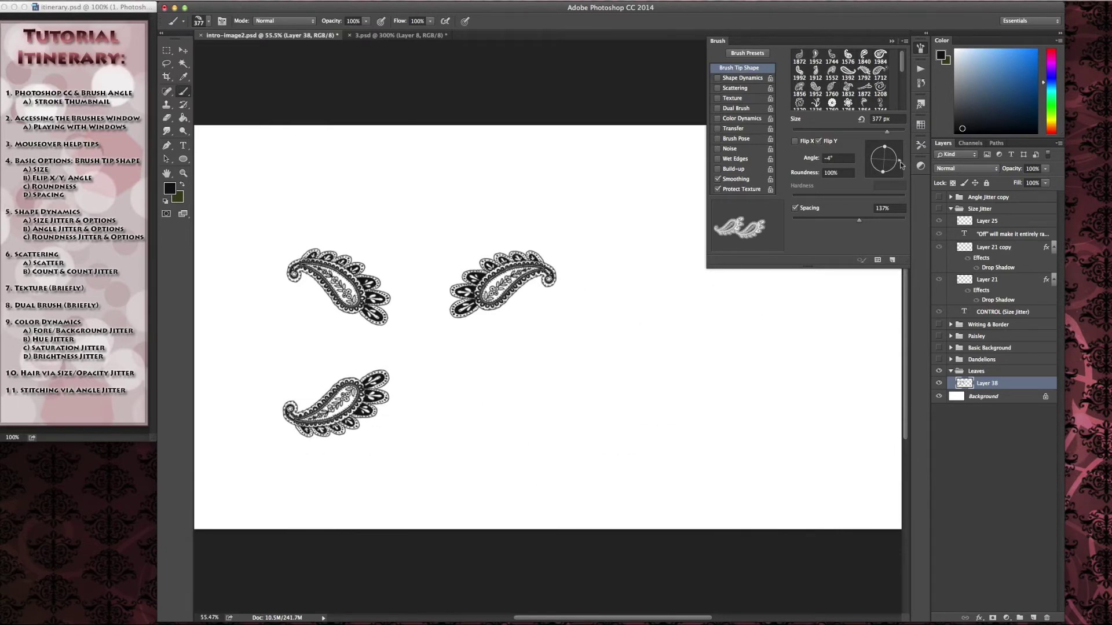
Turn on Shape Dynamics and set the Size Jitter to 66% with its control left at Off.
left_click(743, 78)
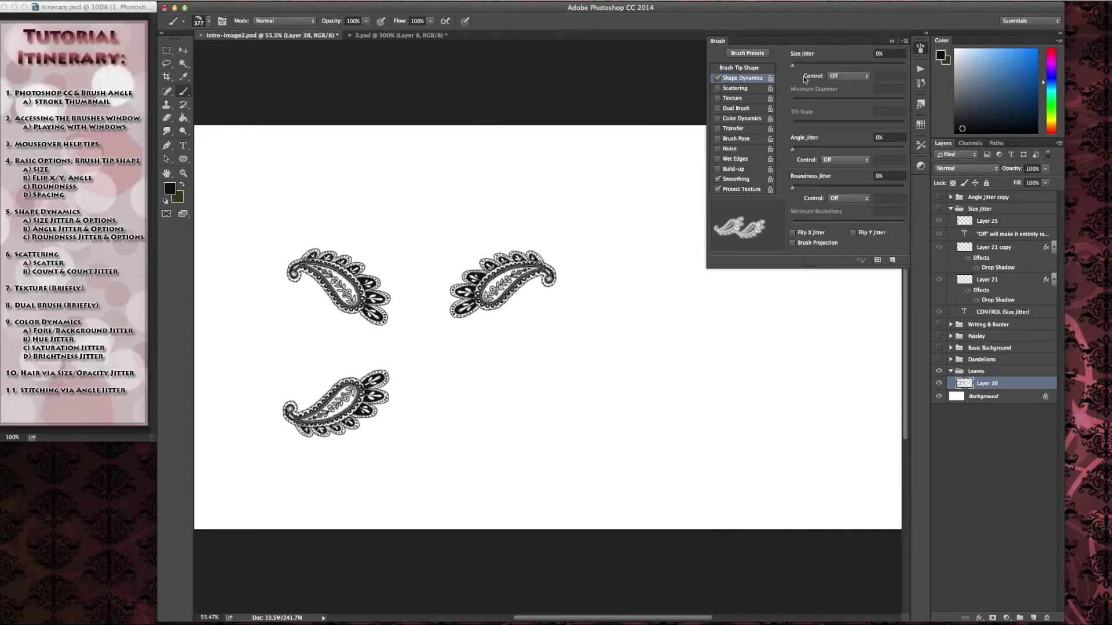
key("Delete")
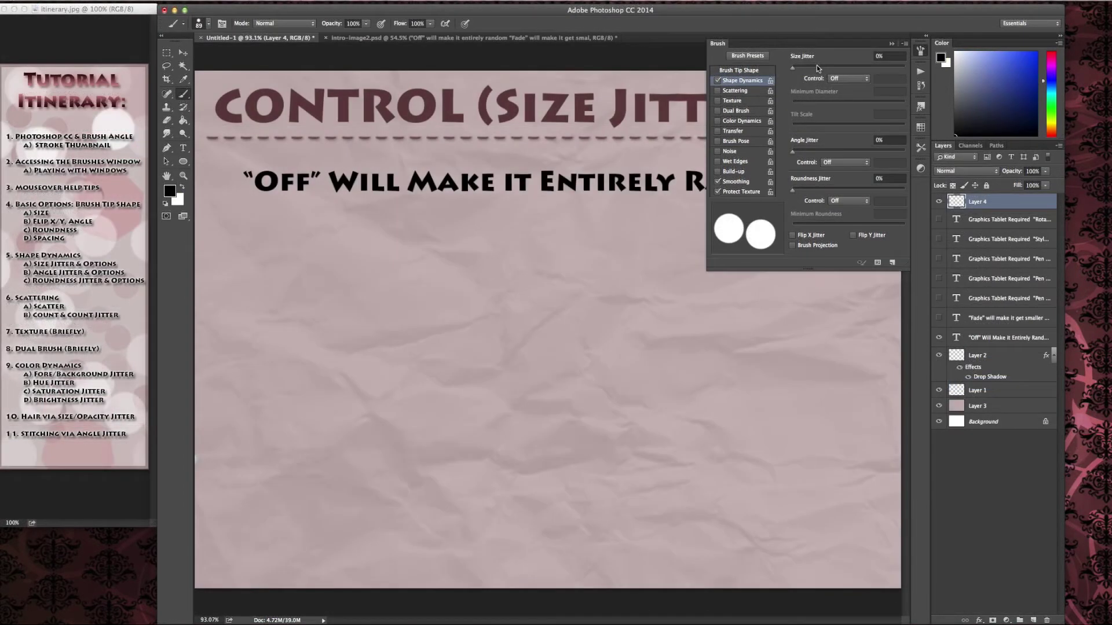
left_click_drag(816, 65, 867, 69)
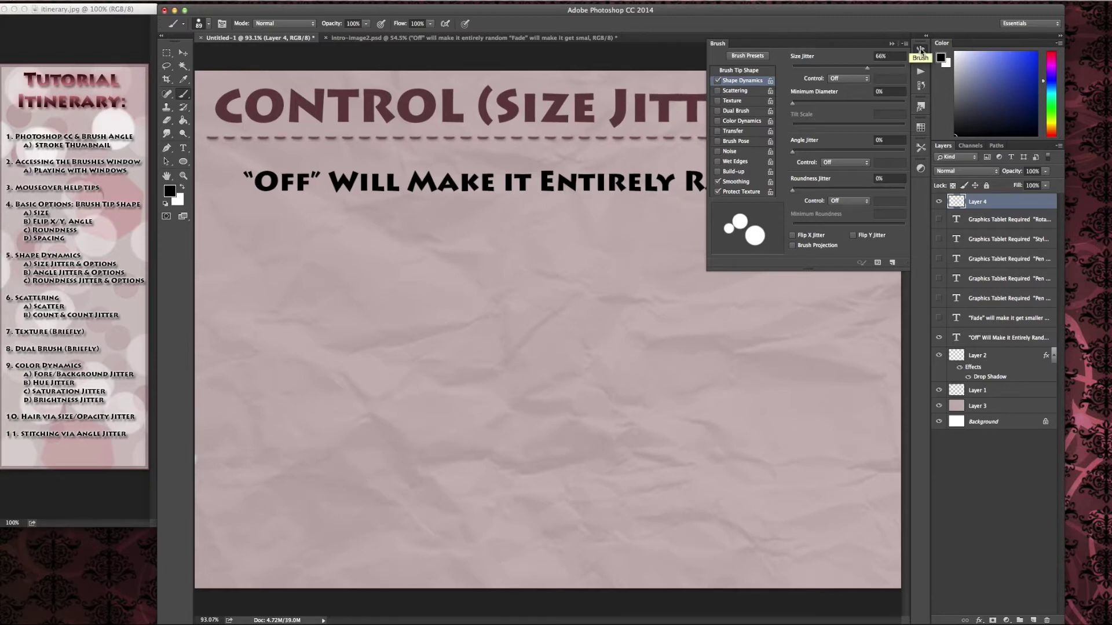
left_click(849, 78)
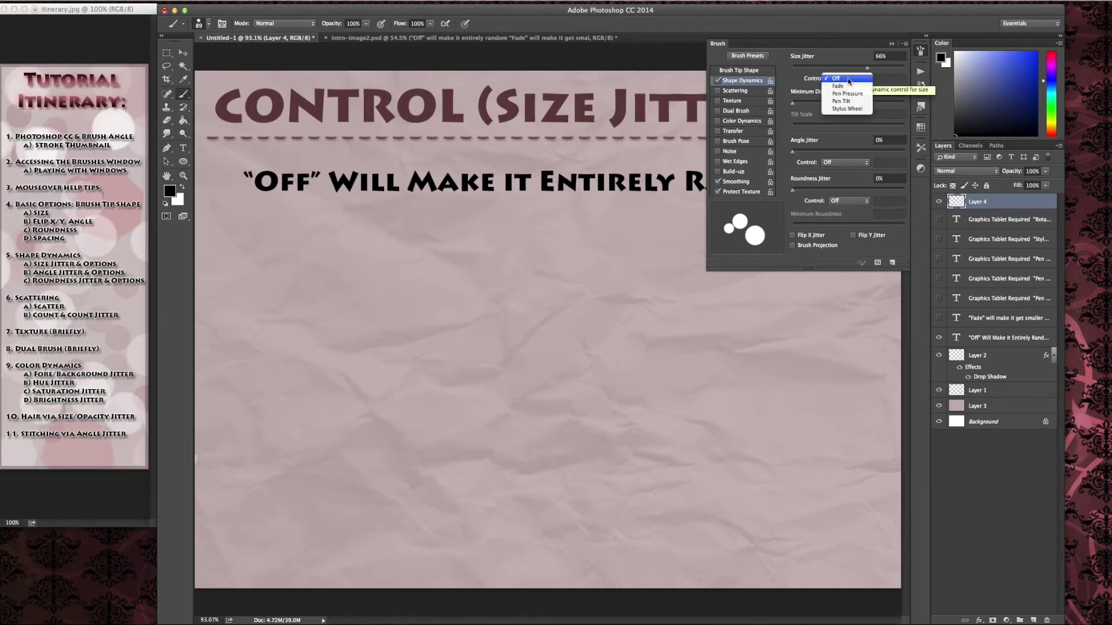
left_click(849, 80)
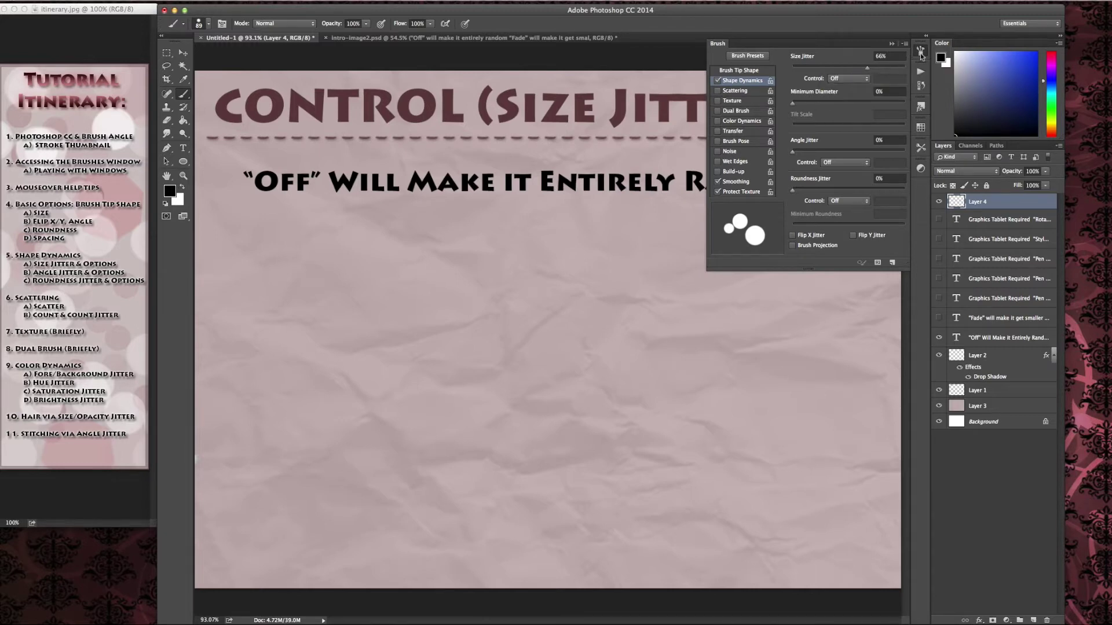
Hide the Brush settings and paint a long stroke of randomly sized dots across Layer 4 beneath the "Off" caption.
left_click(920, 51)
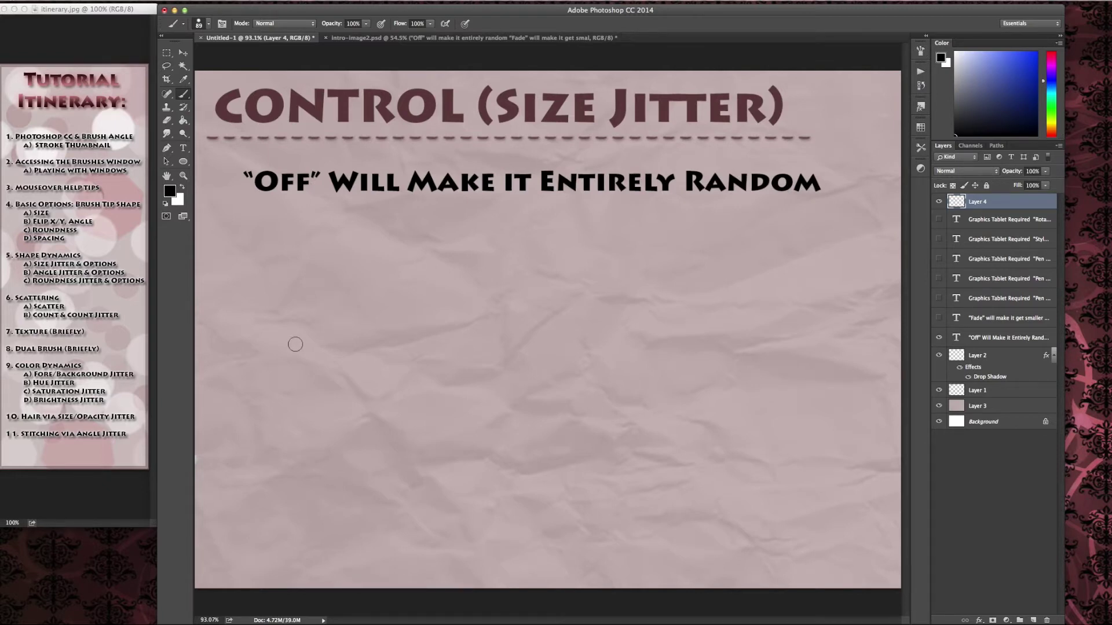
left_click(280, 363)
mouse_move(296, 344)
left_mouse_down()
mouse_move(339, 307)
mouse_move(392, 304)
mouse_move(495, 360)
mouse_move(595, 382)
mouse_move(689, 312)
mouse_move(760, 301)
left_mouse_up()
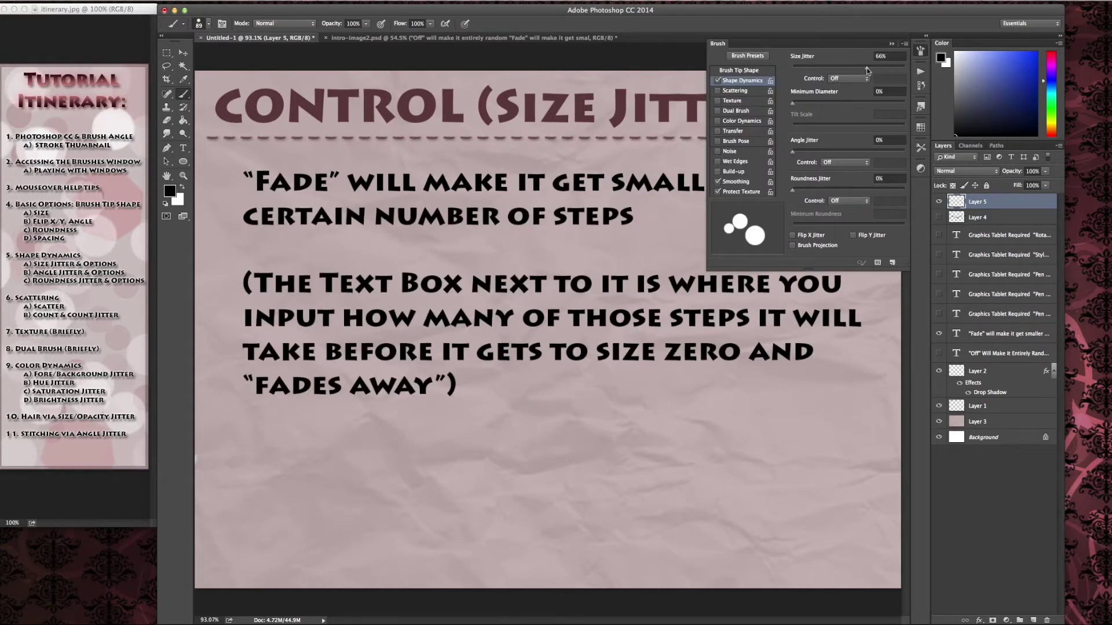
Set the Size Jitter to 0% and its control to Fade.
left_click_drag(867, 69, 782, 69)
left_click(849, 79)
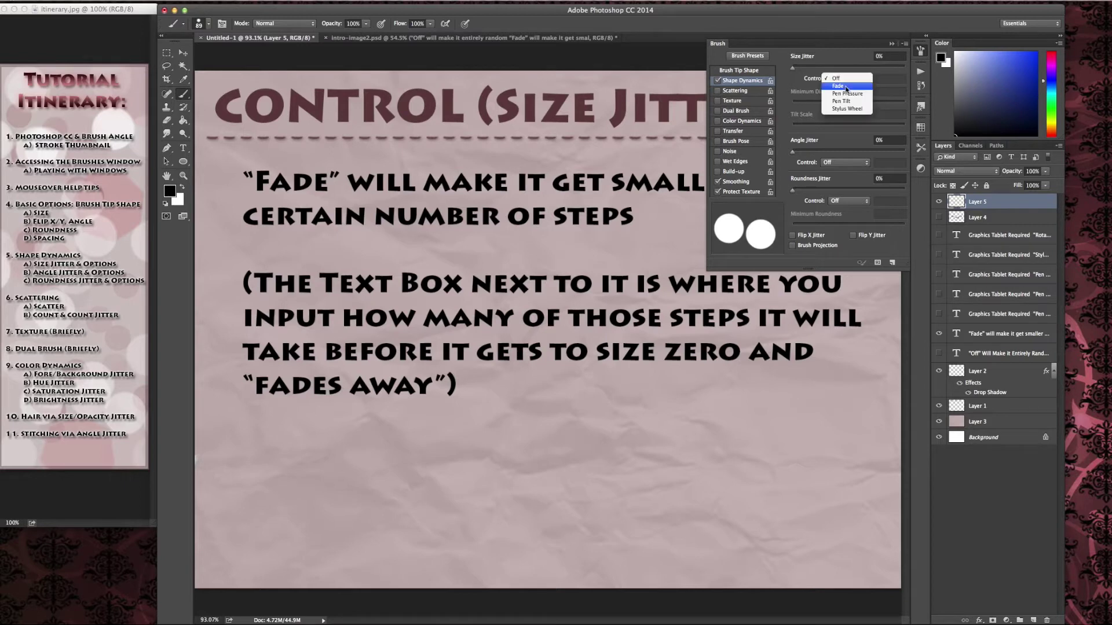
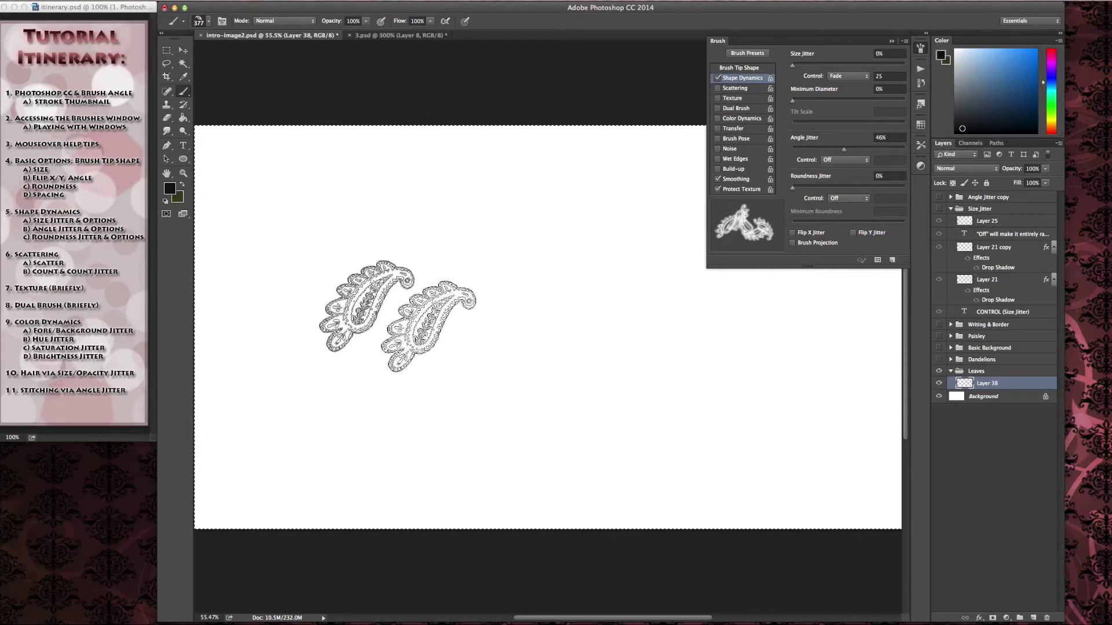
Paint a diagonal stroke of paisleys across Layer 38 to demonstrate the angle jitter.
mouse_move(324, 252)
left_mouse_down()
mouse_move(400, 255)
mouse_move(510, 295)
mouse_move(550, 400)
mouse_move(564, 408)
left_mouse_up()
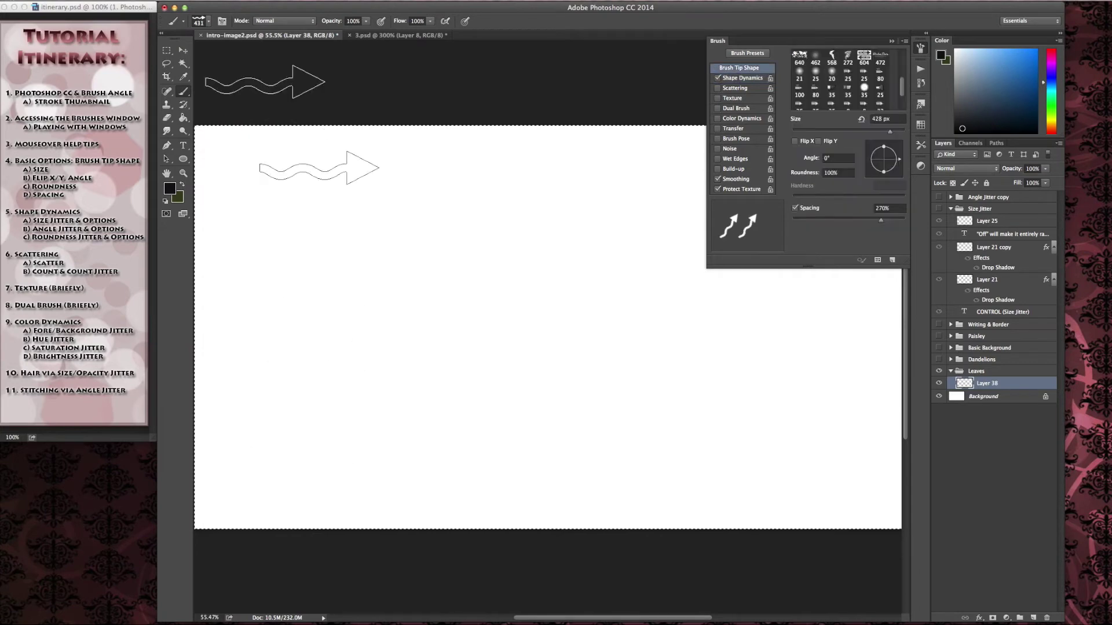
Reduce the wavy arrow brush to 118 px and paint two strokes of arrows across Layer 38.
left_click(208, 21)
left_click_drag(269, 53, 250, 54)
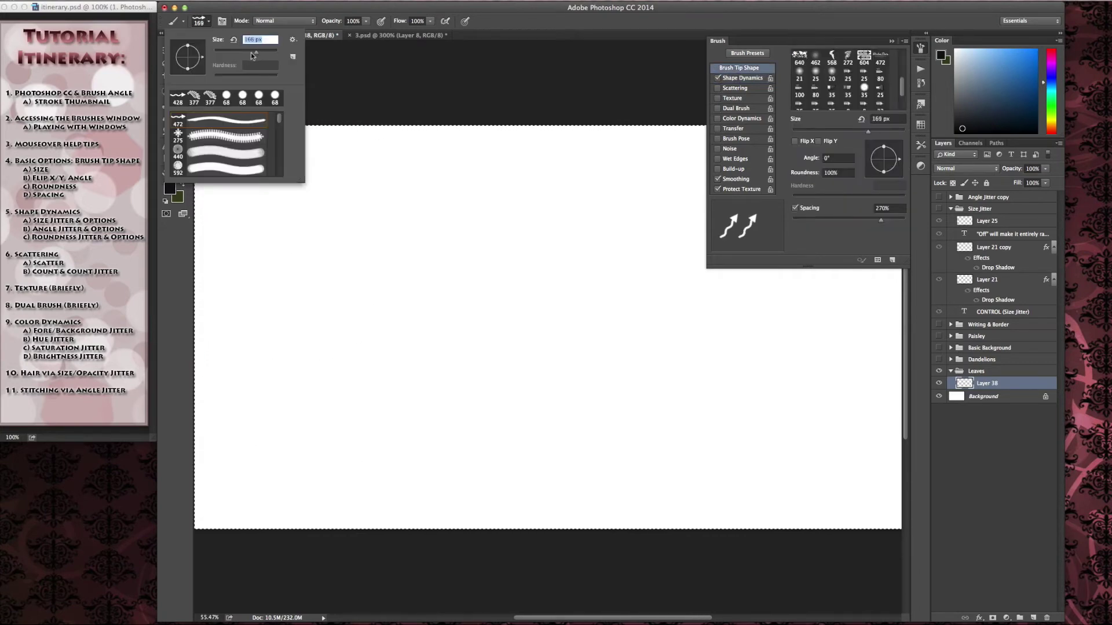
left_click(209, 24)
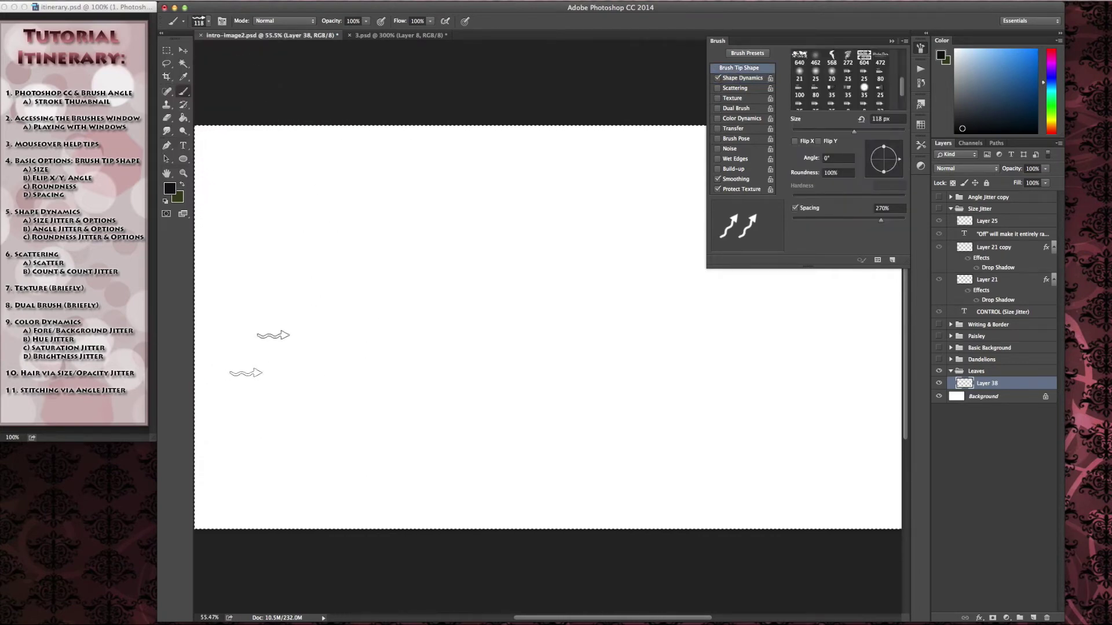
left_click_drag(244, 377, 383, 362)
mouse_move(376, 319)
left_mouse_down()
mouse_move(419, 395)
mouse_move(537, 327)
mouse_move(589, 401)
mouse_move(679, 400)
mouse_move(813, 318)
mouse_move(813, 431)
left_mouse_up()
Open the Angle Jitter control options in Shape Dynamics and paint a nearly horizontal stroke of arrows across the canvas.
left_click(742, 78)
left_click(845, 160)
left_click(846, 160)
mouse_move(264, 266)
left_mouse_down()
mouse_move(374, 173)
mouse_move(436, 238)
mouse_move(515, 257)
mouse_move(573, 175)
mouse_move(634, 203)
mouse_move(654, 274)
mouse_move(874, 301)
left_mouse_up()
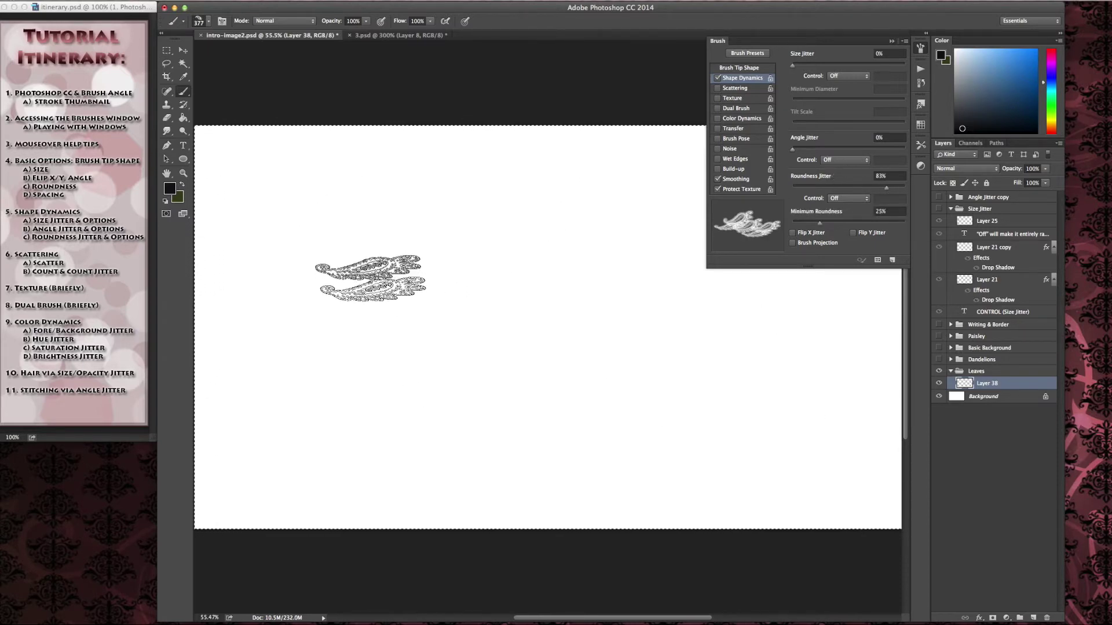
Stamp single paisleys scattered over the middle of Layer 38 to demonstrate the roundness jitter.
left_click(445, 325)
left_click(531, 369)
left_click(621, 249)
left_click(705, 377)
left_click(623, 468)
left_click(680, 305)
left_click(484, 189)
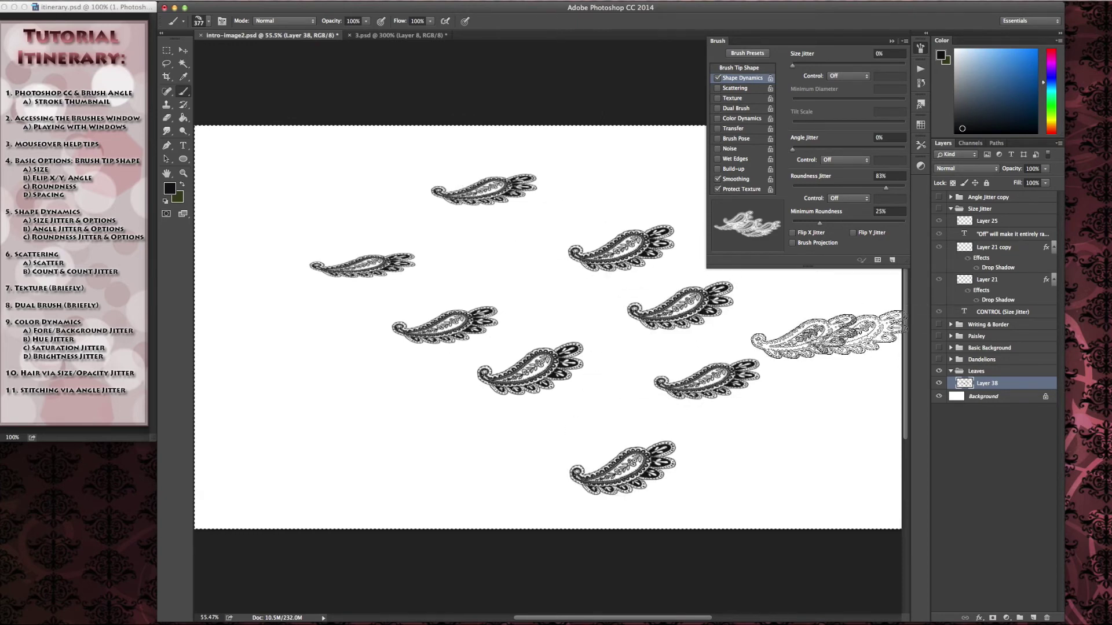
Set the Minimum Roundness to 1% and stamp more paisleys in the empty areas of Layer 38.
mouse_move(820, 223)
left_mouse_down()
mouse_move(794, 224)
mouse_move(825, 226)
left_mouse_up()
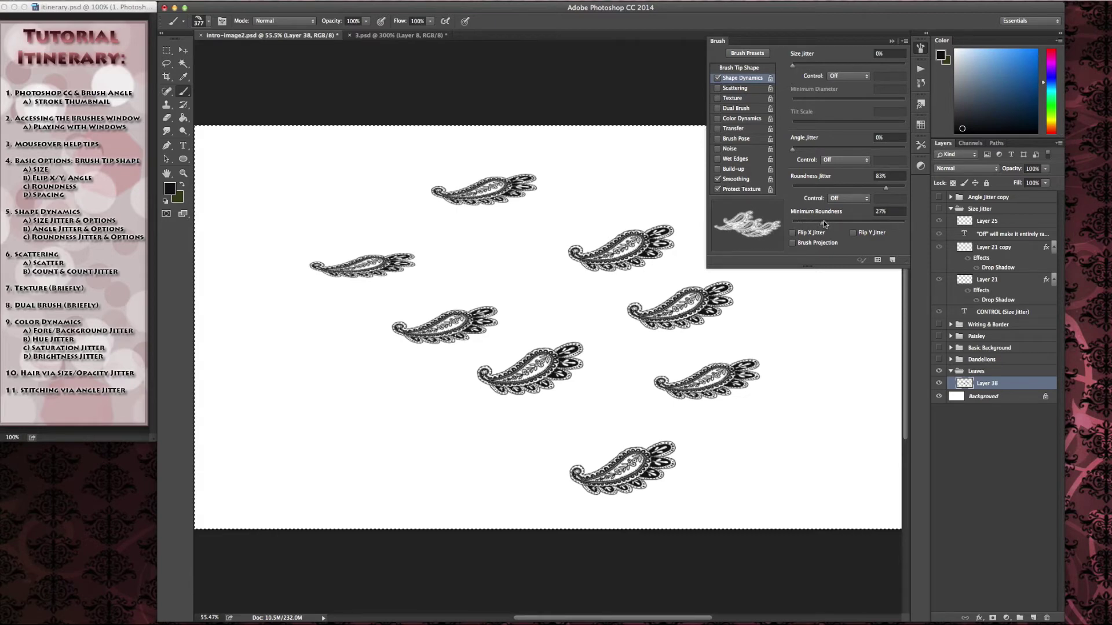
mouse_move(825, 224)
left_mouse_down()
mouse_move(836, 223)
mouse_move(792, 224)
left_mouse_up()
left_click(339, 400)
left_click(405, 466)
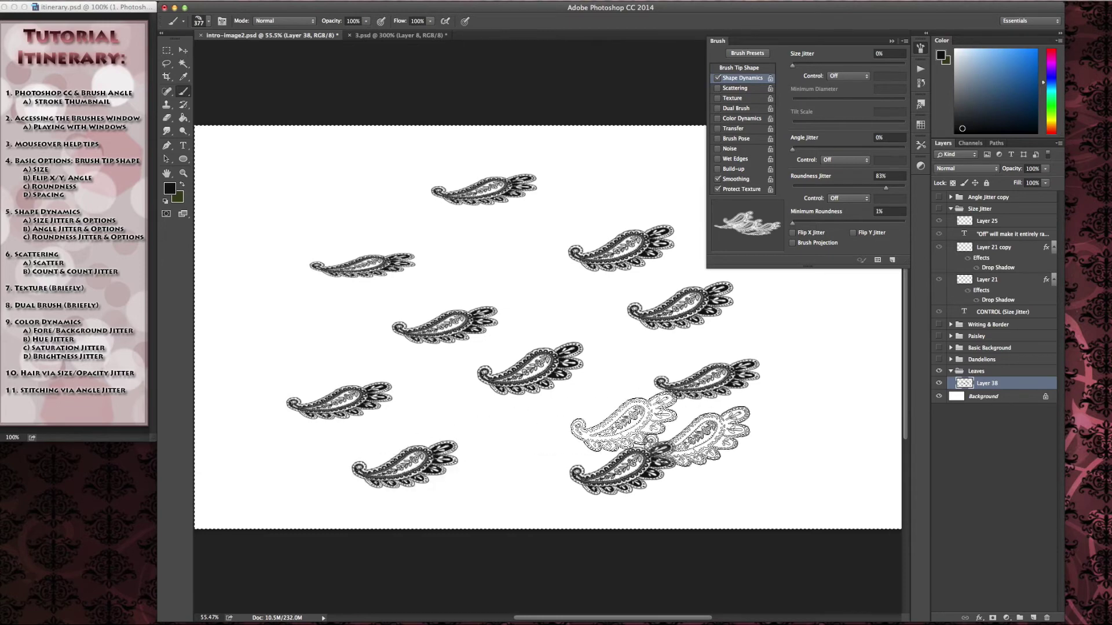
left_click(781, 450)
left_click(333, 183)
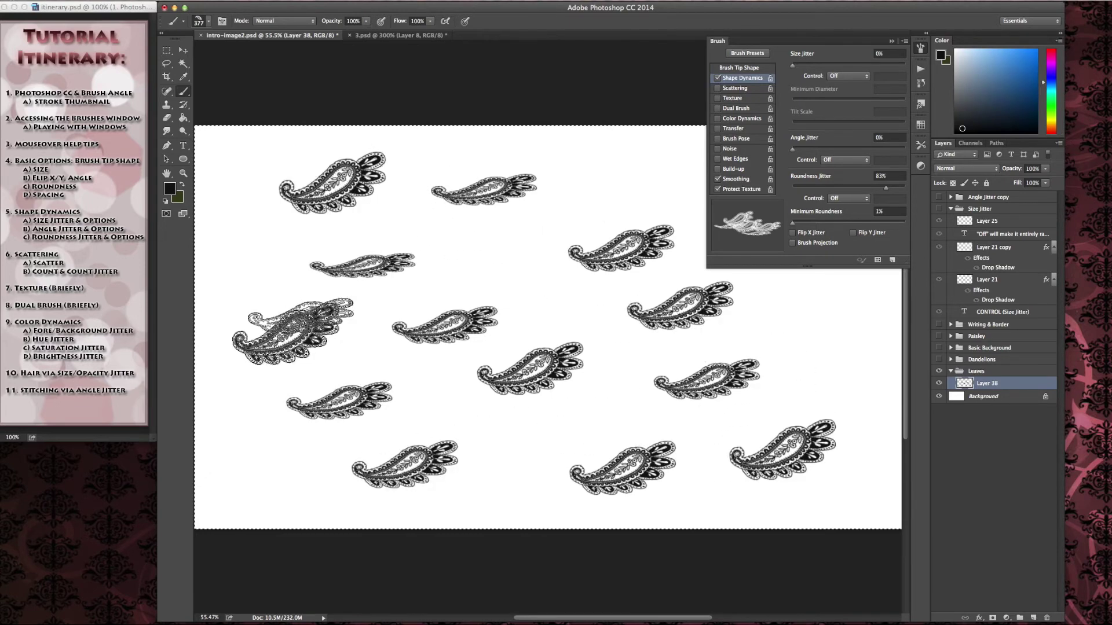
left_click(512, 238)
left_click(643, 167)
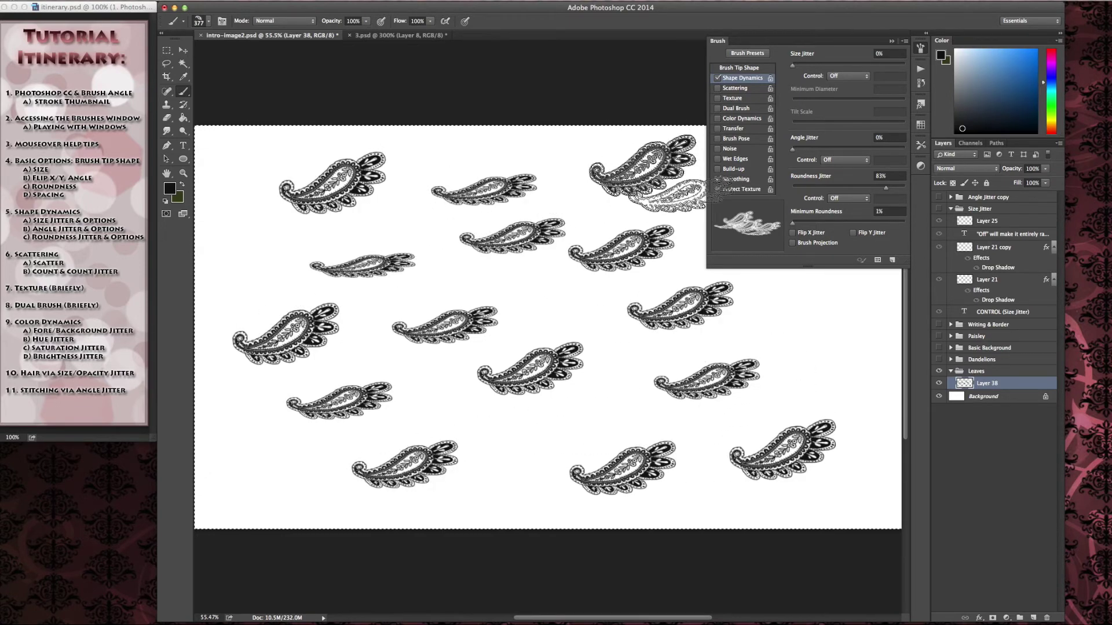
left_click(814, 318)
left_click(845, 188)
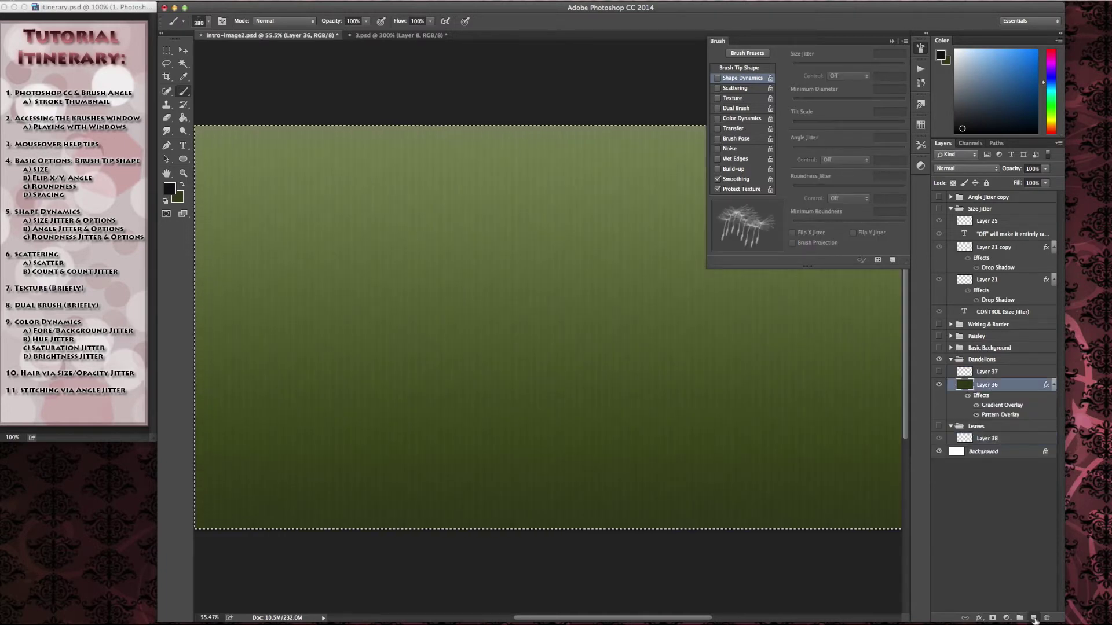
On a new layer above Layer 36, set the dandelion seed brush to 153 px with 811% spacing.
left_click(208, 22)
left_click_drag(255, 56, 253, 56)
key("Return")
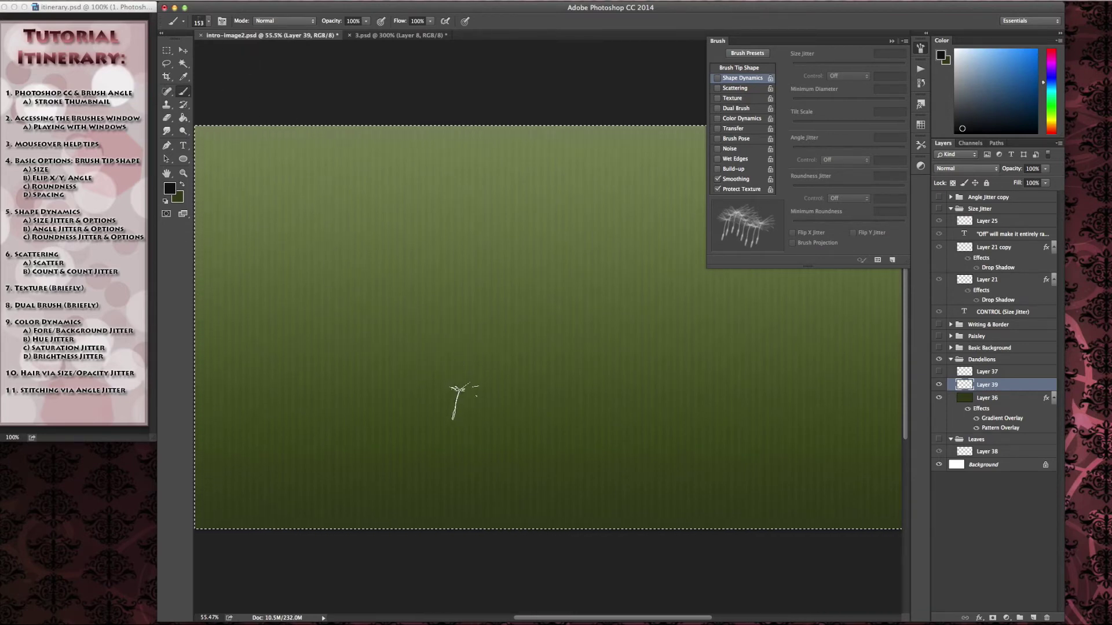
left_click(738, 68)
left_click_drag(813, 221, 899, 221)
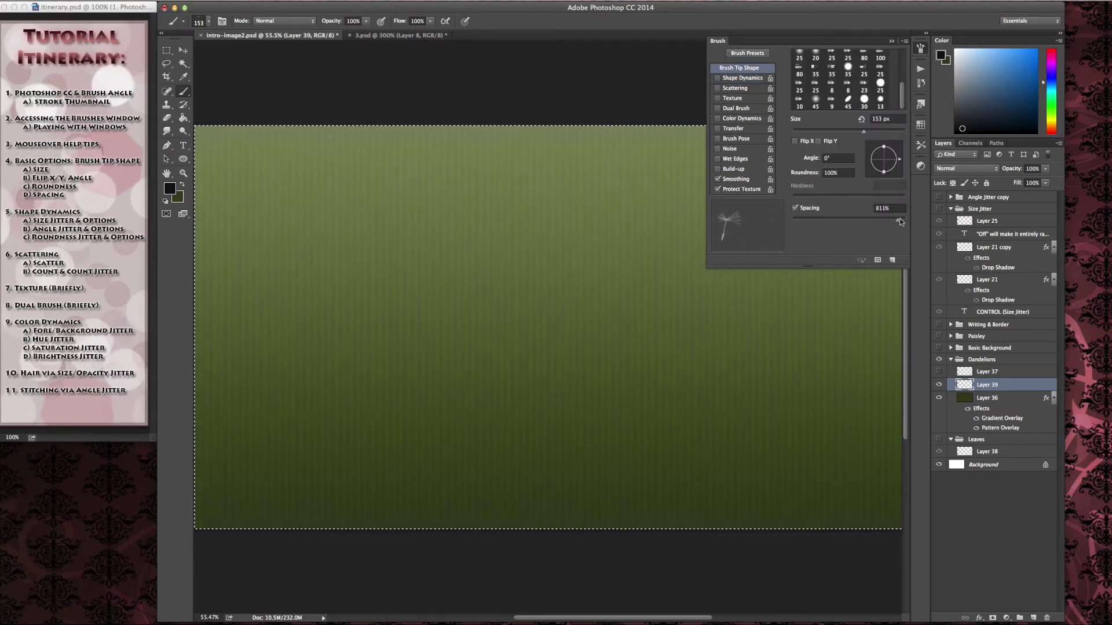
Turn on Shape Dynamics with Size Jitter 58%, Angle Jitter 60%, Roundness Jitter 27% and Minimum Roundness 18%.
left_click(743, 77)
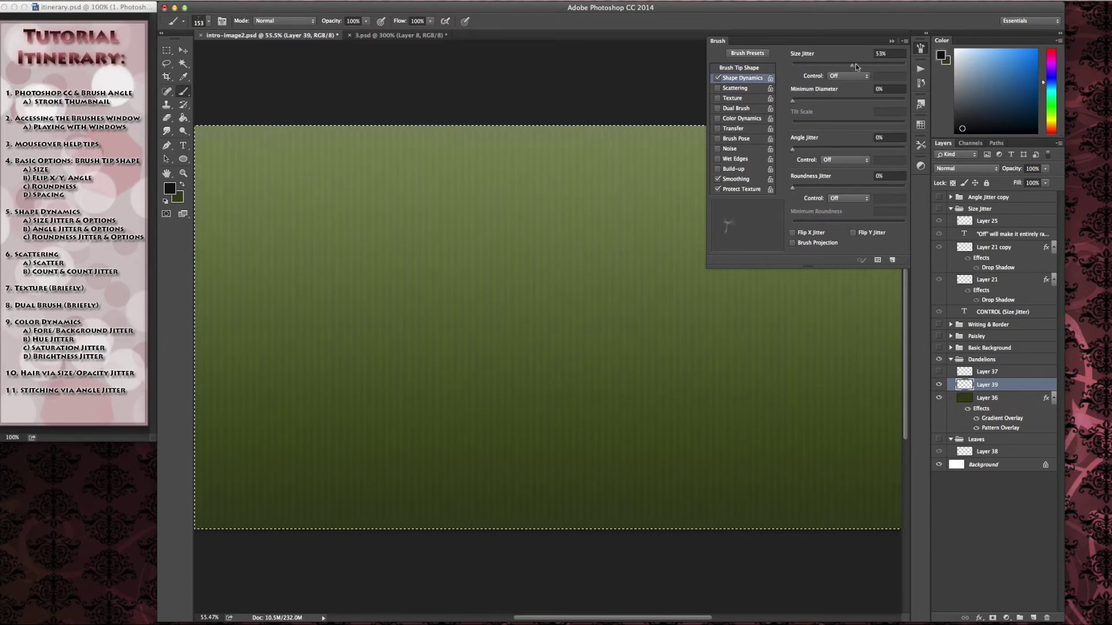
left_click_drag(793, 148, 851, 149)
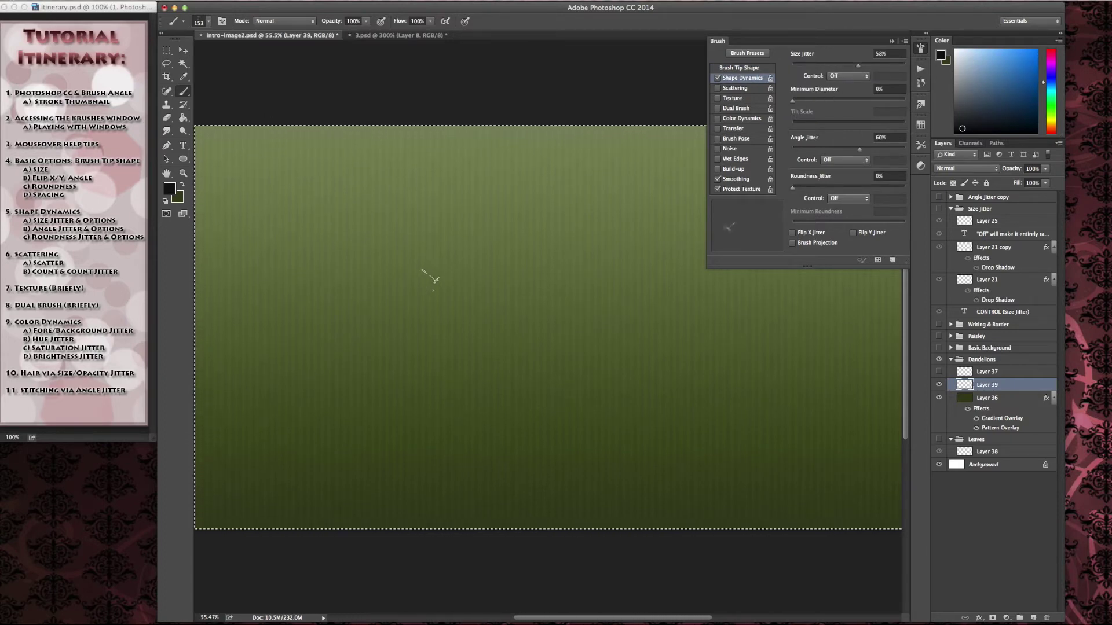
left_click_drag(794, 186, 822, 187)
left_click_drag(819, 226, 813, 224)
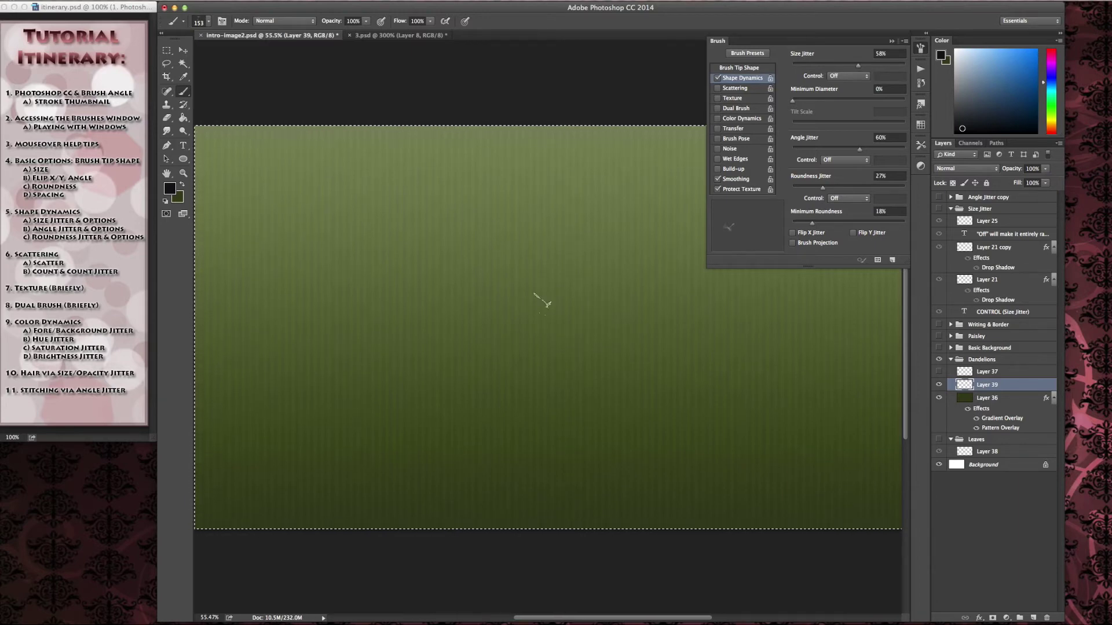
With a white foreground colour and the Brush settings hidden, stamp about fourteen dandelion seeds scattered across Layer 39.
key("x")
key("F5")
left_click(283, 379)
left_click(475, 317)
left_click(721, 308)
left_click(689, 419)
left_click(470, 435)
left_click(342, 214)
left_click(485, 204)
left_click(627, 244)
left_click(718, 391)
left_click(797, 345)
left_click(588, 293)
left_click(667, 295)
left_click(849, 336)
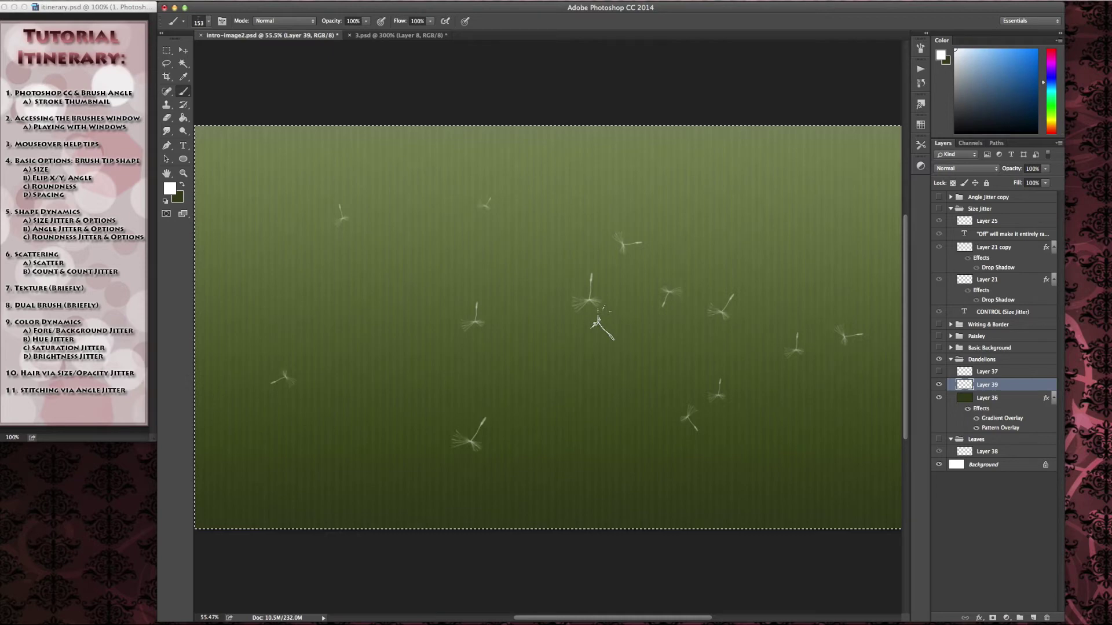
left_click(624, 369)
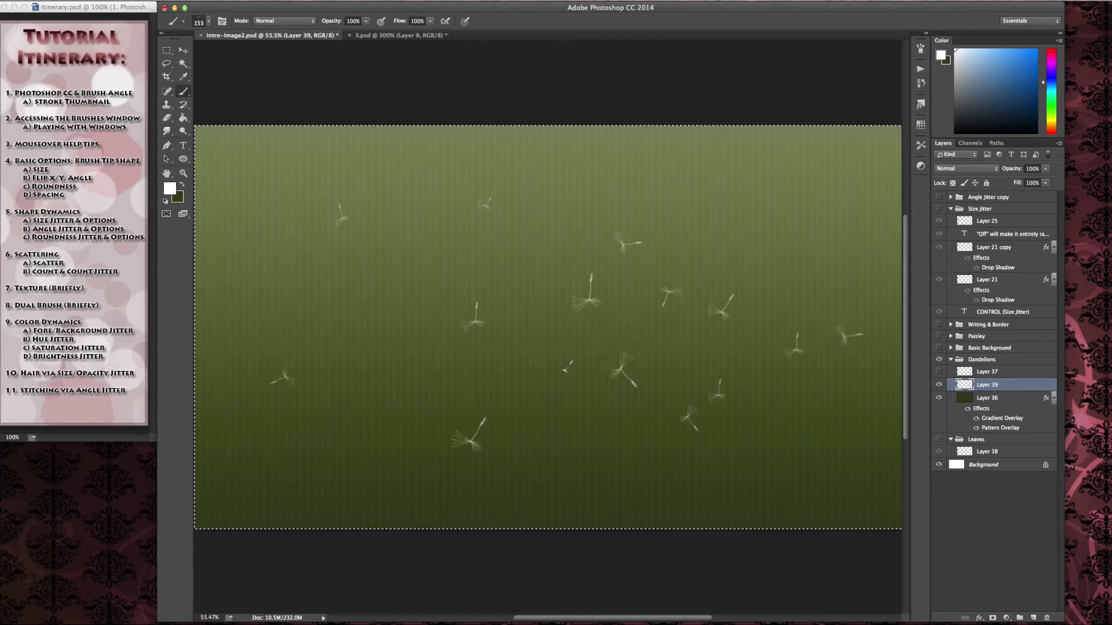
Set the dandelion head brush to 444 px and stamp two dandelions among the seeds on Layer 39.
left_click(208, 22)
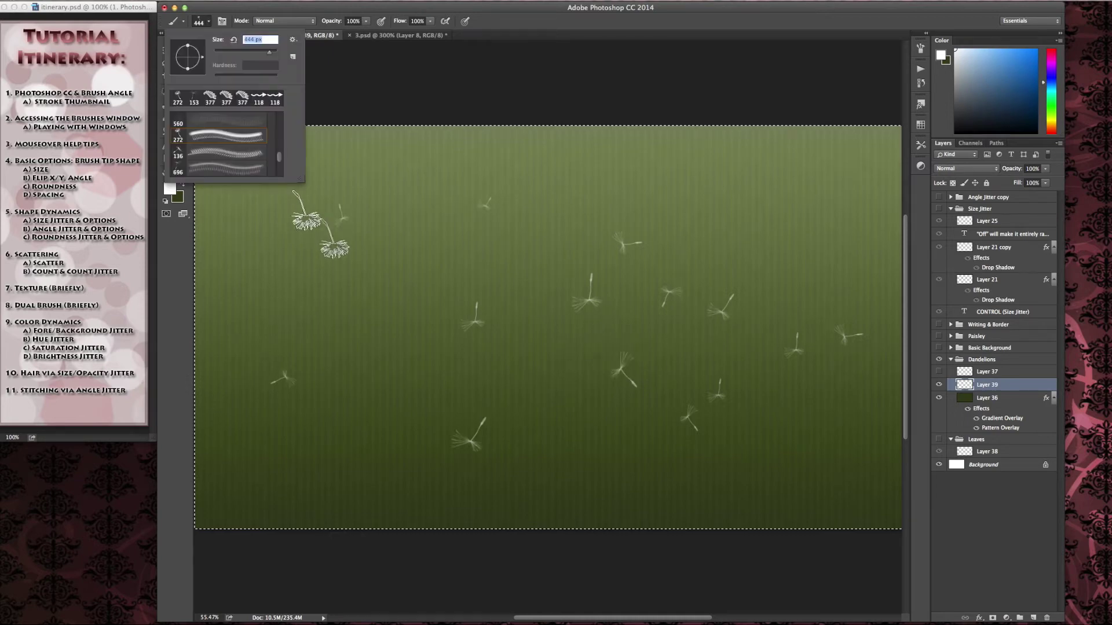
left_click(208, 23)
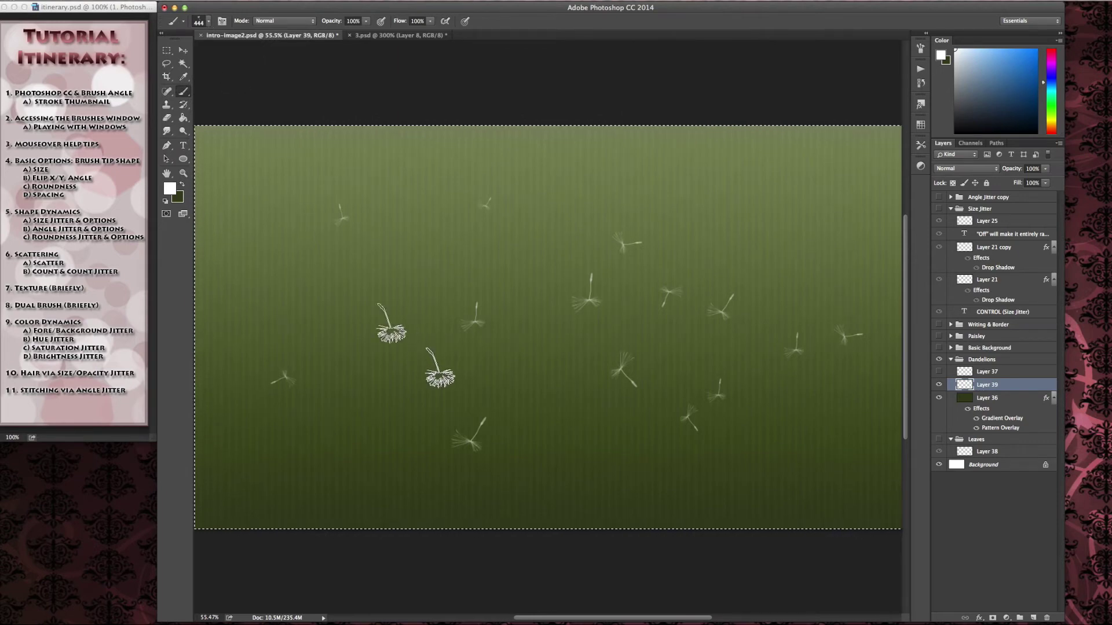
left_click(389, 320)
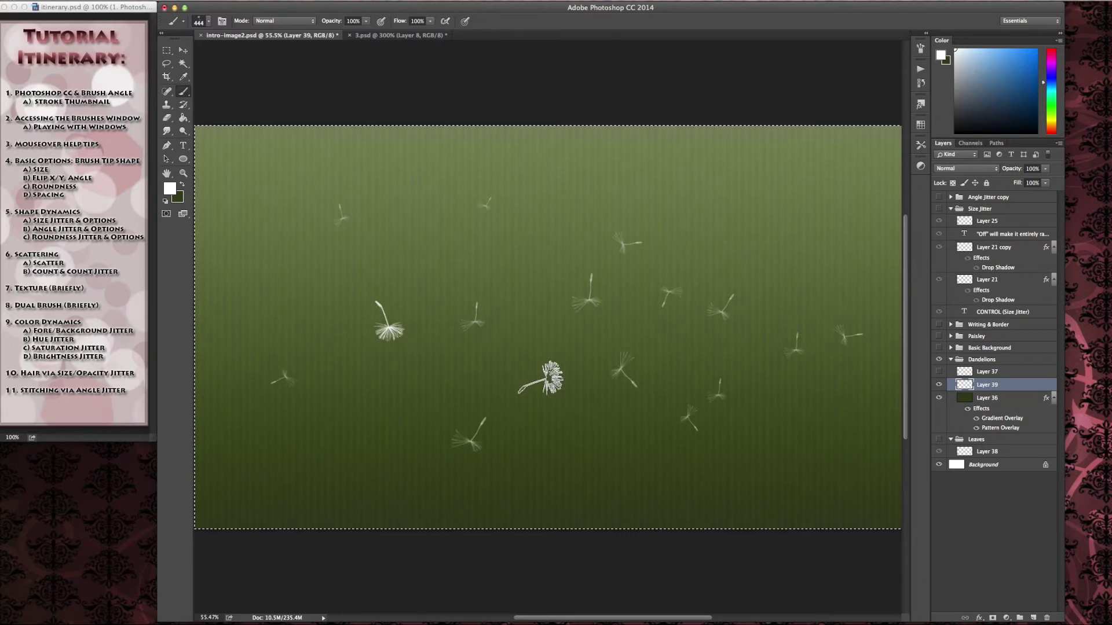
left_click(541, 375)
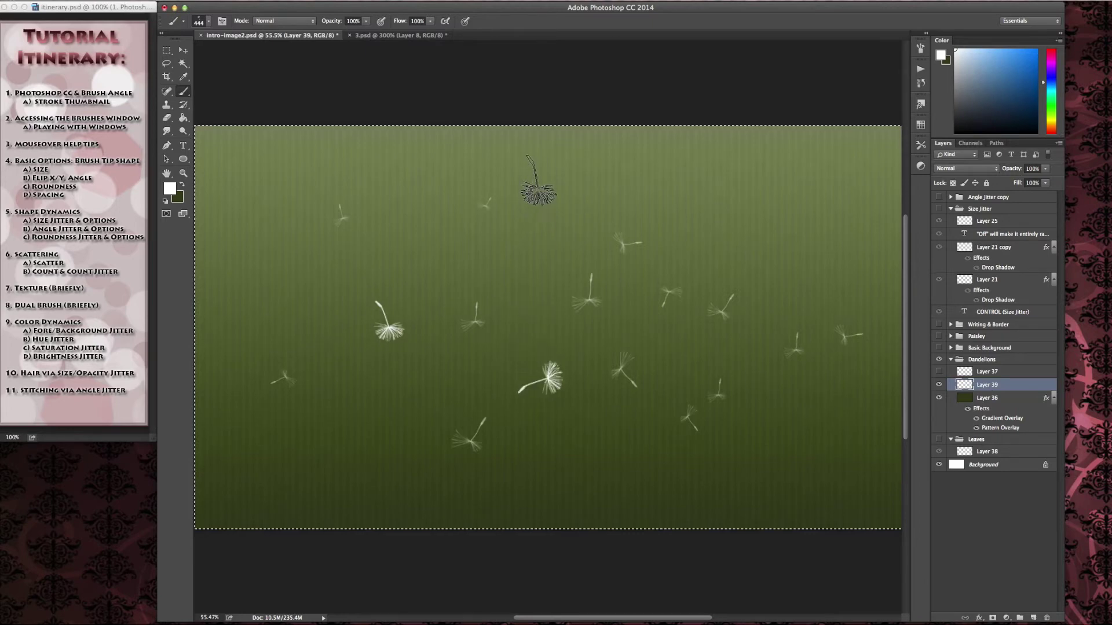
Stamp another dandelion on Layer 39, and paint large dandelions across the new Layer 40 with Scattering on at 731%.
left_click(543, 202)
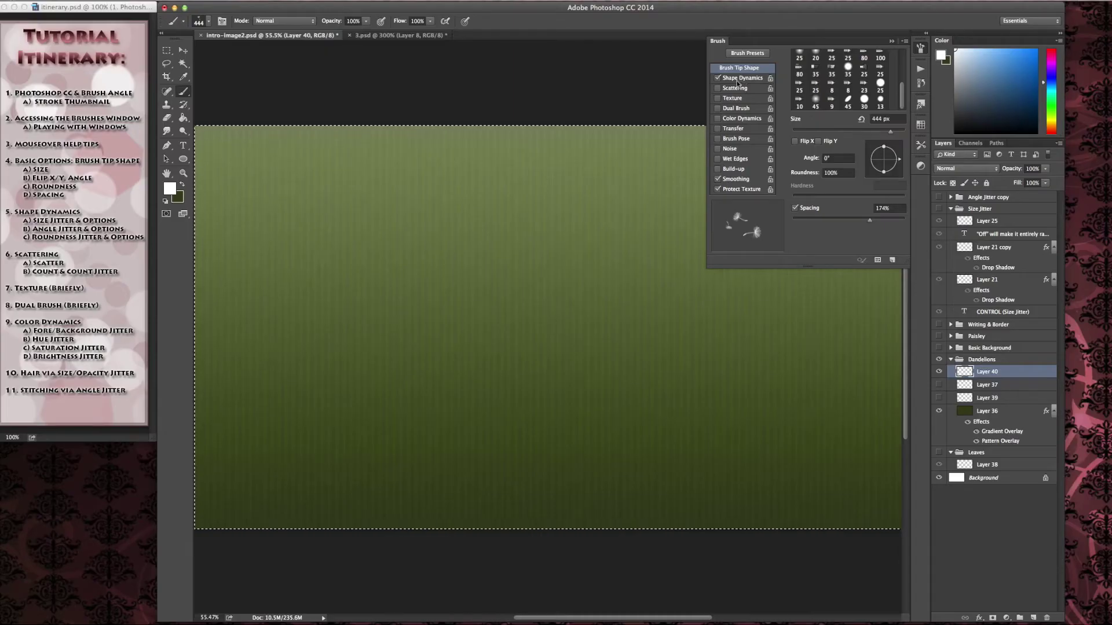
left_click(741, 90)
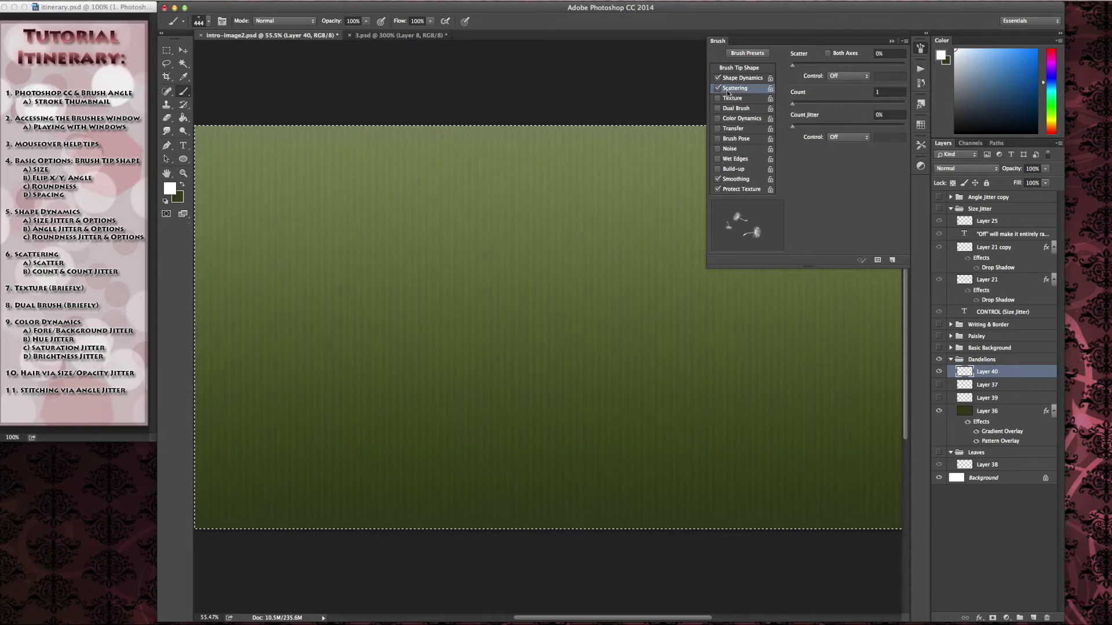
left_click_drag(793, 65, 876, 65)
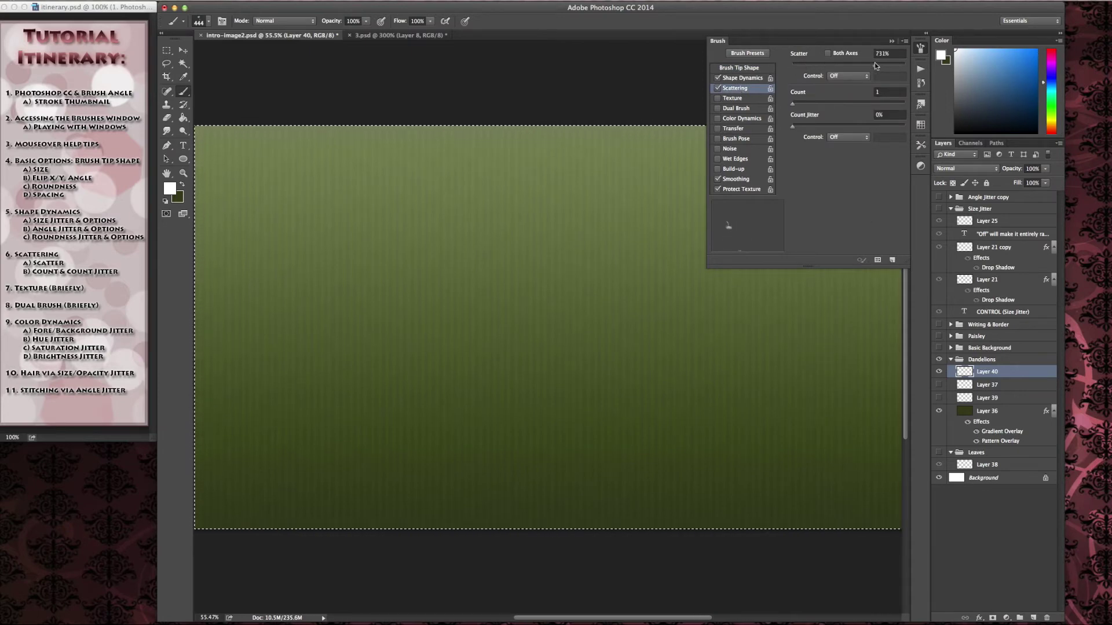
mouse_move(447, 310)
left_mouse_down()
mouse_move(476, 262)
mouse_move(605, 411)
mouse_move(697, 244)
mouse_move(796, 344)
mouse_move(389, 465)
mouse_move(317, 220)
mouse_move(470, 211)
mouse_move(758, 326)
mouse_move(827, 396)
mouse_move(799, 464)
left_mouse_up()
With 170% Scatter and an 83 px brush, hide Layer 40 and paint a wavy trail of dandelions on a new layer above it.
left_click_drag(875, 66, 811, 65)
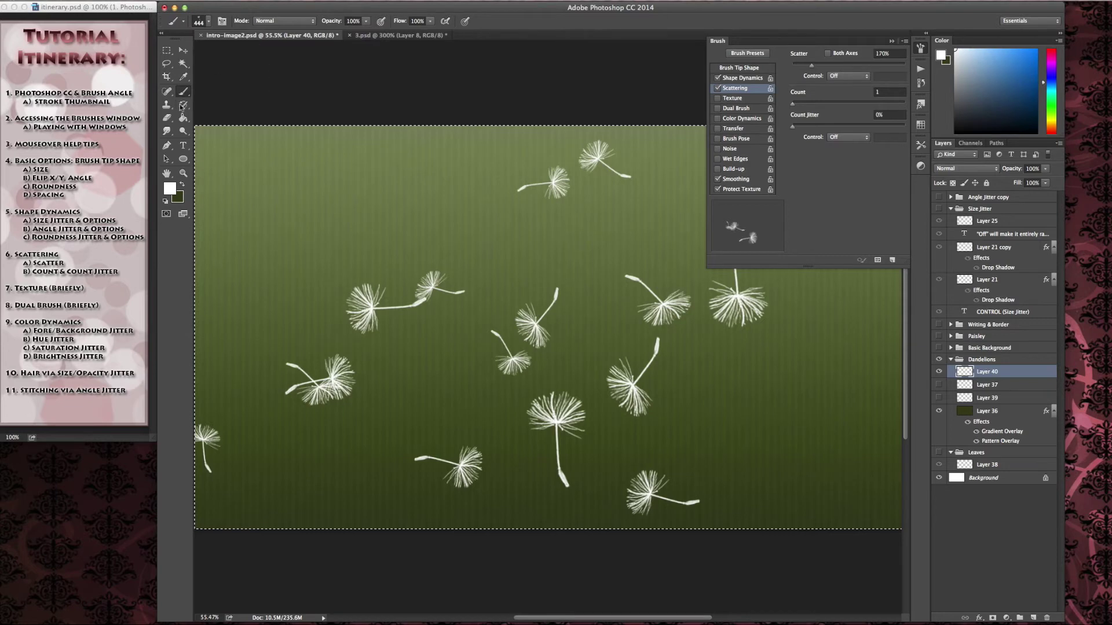
left_click(209, 22)
left_click_drag(252, 52, 240, 52)
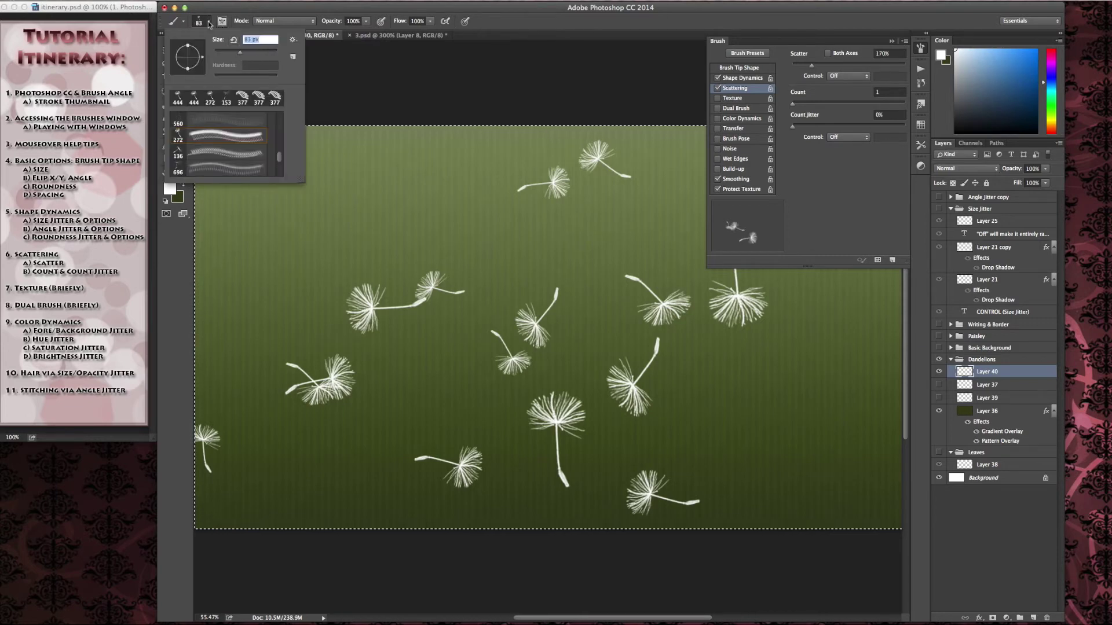
left_click(220, 20)
left_click(938, 371)
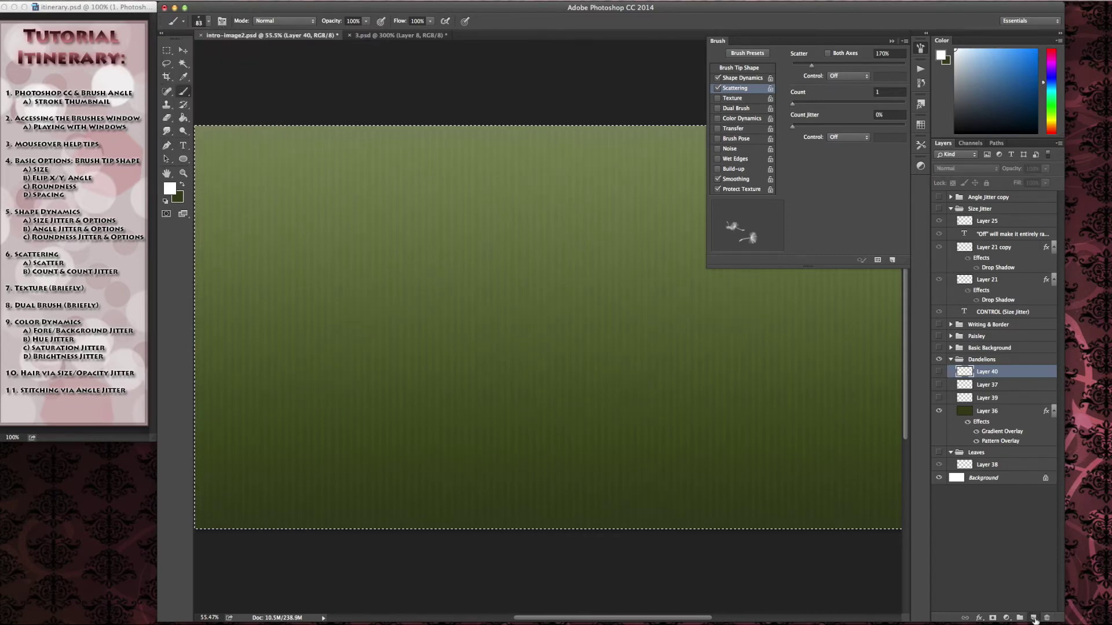
left_click(1033, 618)
mouse_move(257, 360)
left_mouse_down()
mouse_move(302, 287)
mouse_move(389, 272)
mouse_move(466, 336)
mouse_move(574, 351)
mouse_move(609, 295)
mouse_move(667, 277)
mouse_move(713, 334)
mouse_move(725, 387)
left_mouse_up()
Paint two more wavy dandelion trails on Layer 41, one with Scatter at 480% and one at 650%.
mouse_move(839, 65)
left_mouse_down()
mouse_move(825, 65)
mouse_move(847, 65)
left_mouse_up()
mouse_move(294, 442)
left_mouse_down()
mouse_move(406, 450)
mouse_move(476, 483)
mouse_move(595, 402)
mouse_move(771, 483)
left_mouse_up()
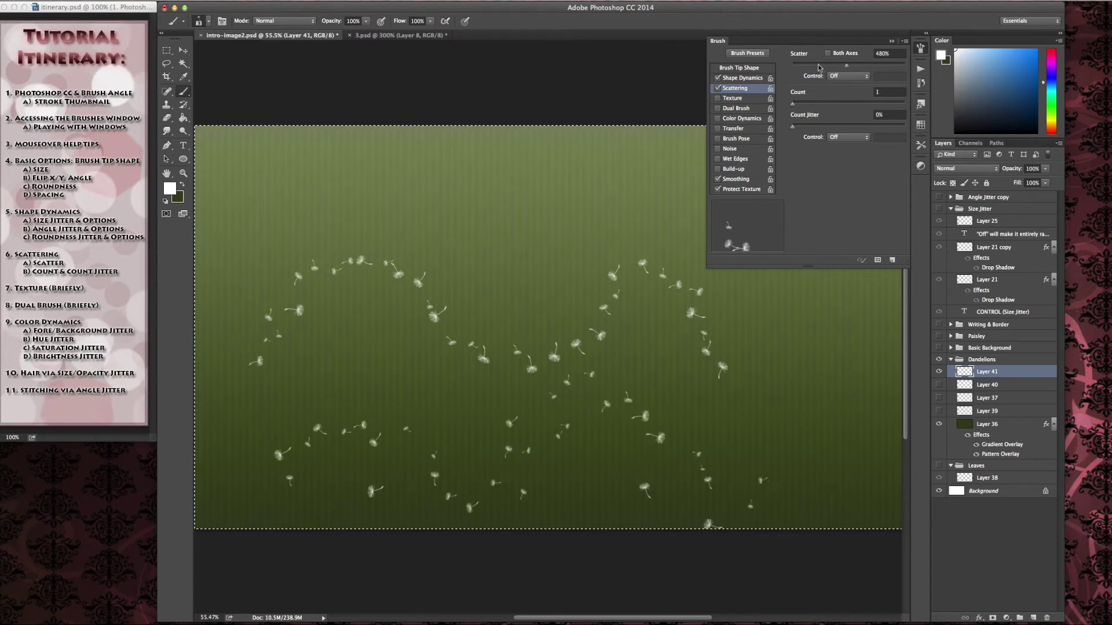
left_click_drag(846, 65, 865, 65)
mouse_move(403, 166)
left_mouse_down()
mouse_move(586, 238)
mouse_move(643, 200)
mouse_move(751, 246)
left_mouse_up()
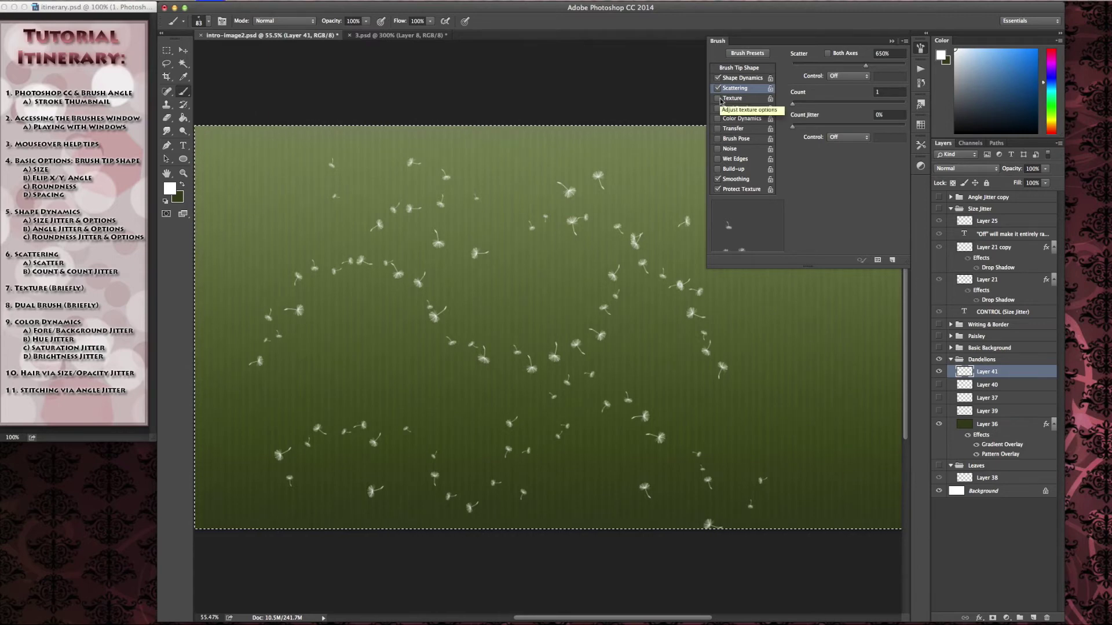
Clear Layer 41 and stamp about five separate dandelions across it.
key("Delete")
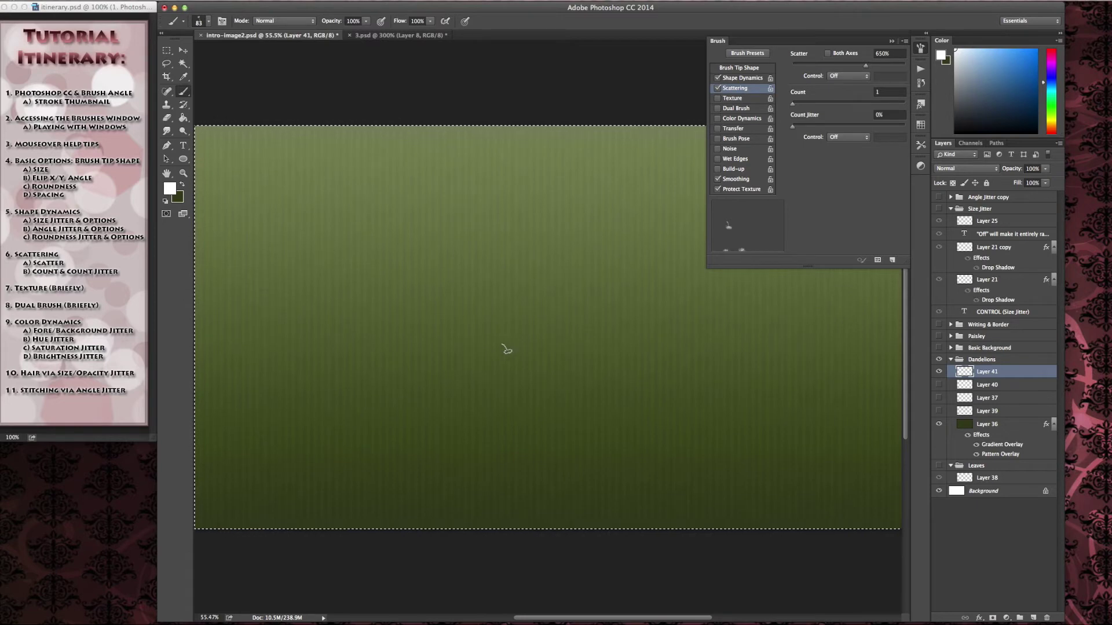
left_click(389, 329)
left_click(714, 386)
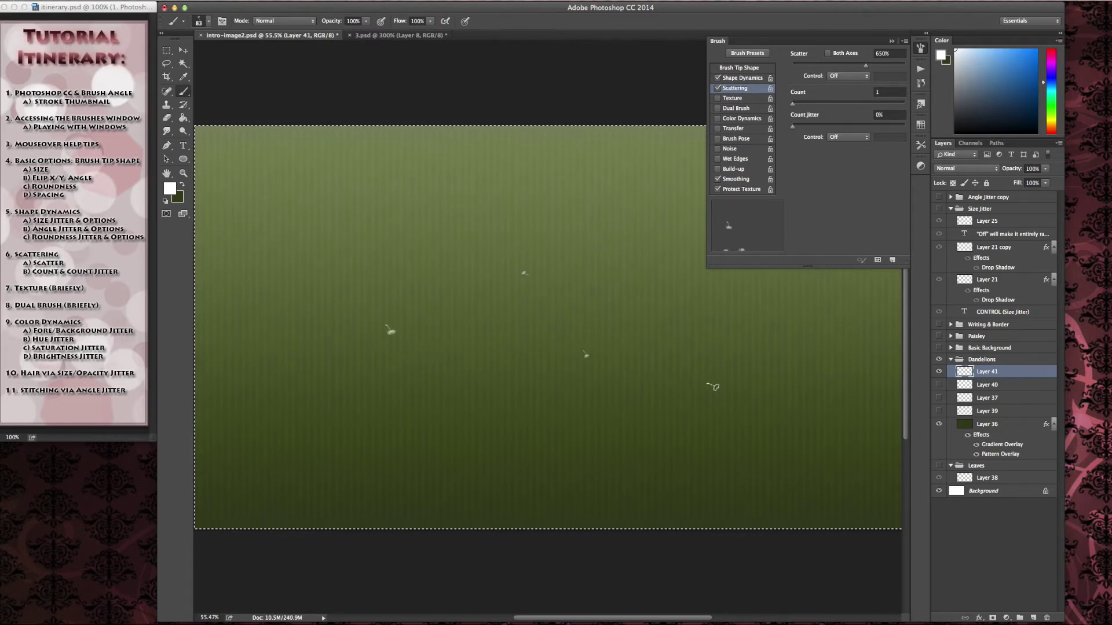
left_click(566, 450)
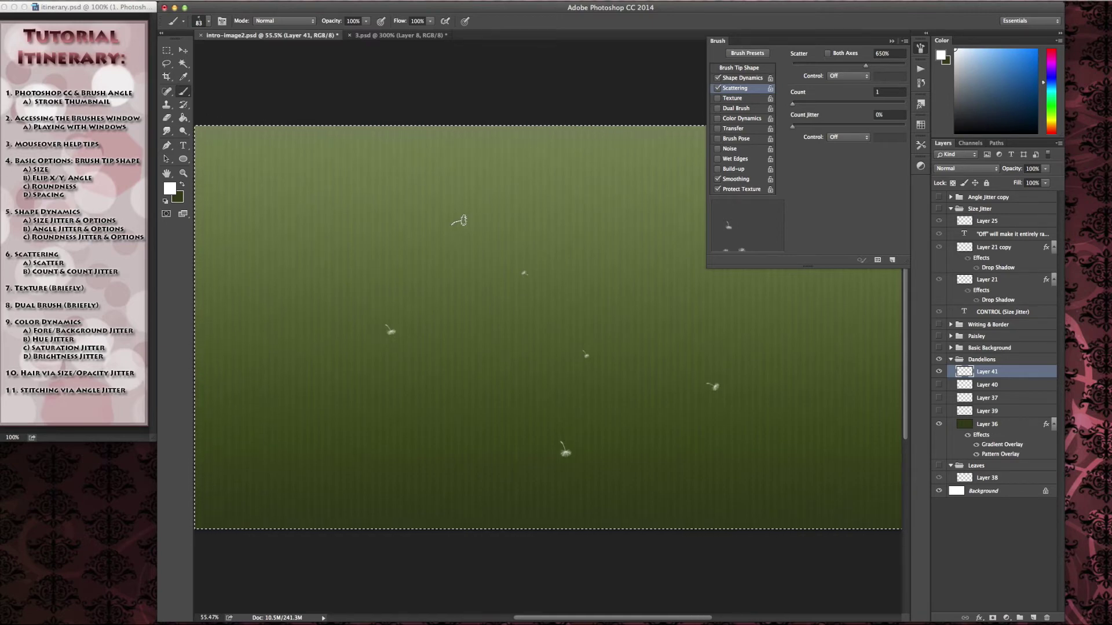
Keep the Scatter control Off, set Size Jitter to 76% and Angle Jitter to 37%, and paint dandelions across Layer 41.
left_click(859, 77)
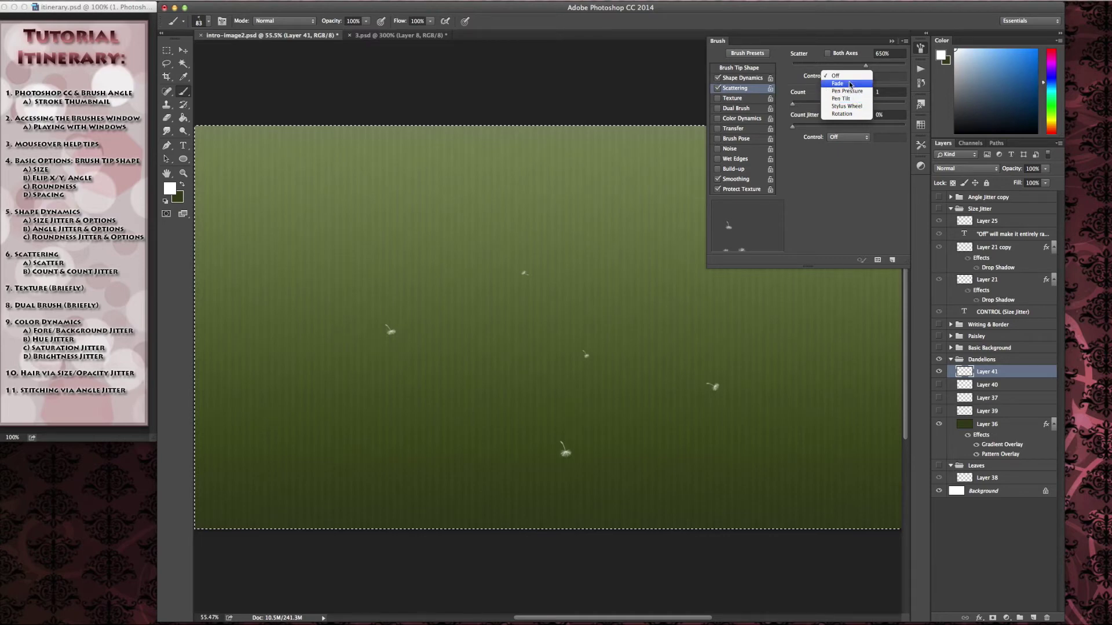
left_click(839, 76)
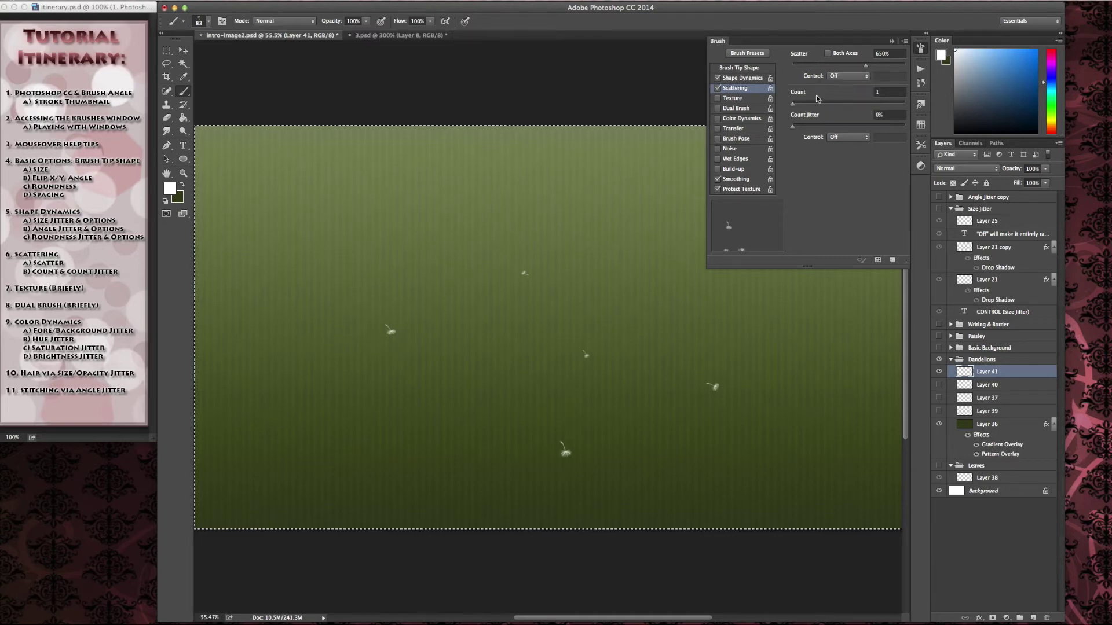
left_click(742, 78)
left_click(878, 64)
left_click(834, 149)
mouse_move(323, 275)
left_mouse_down()
mouse_move(395, 455)
mouse_move(544, 246)
mouse_move(710, 316)
mouse_move(799, 464)
left_mouse_up()
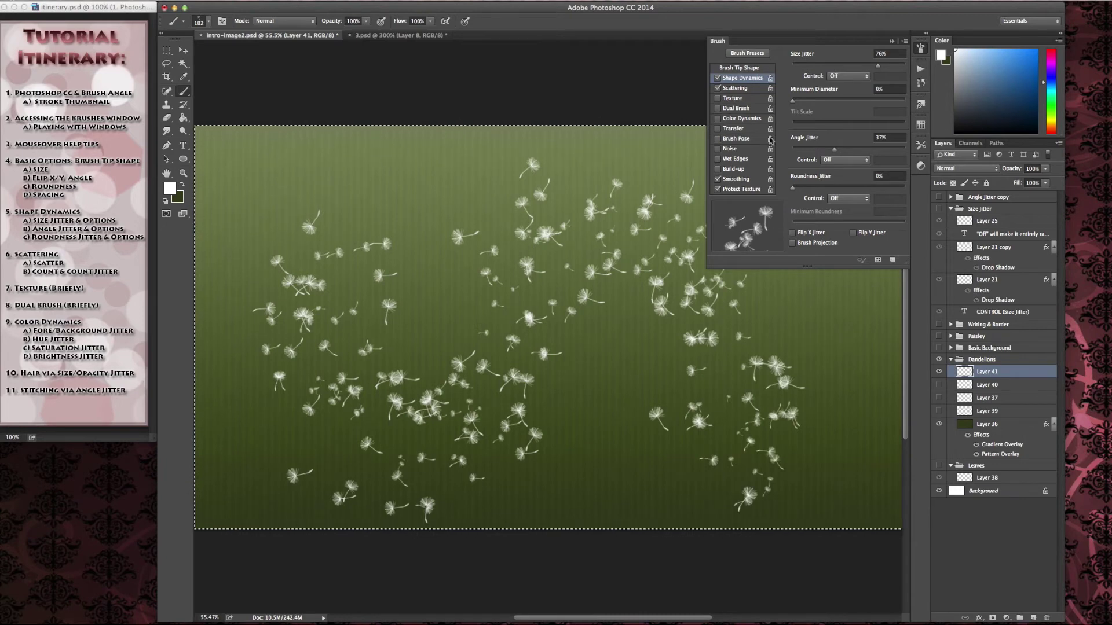
Set the brush's Count Jitter to 75%, and turn off Scattering and Shape Dynamics.
left_click(737, 88)
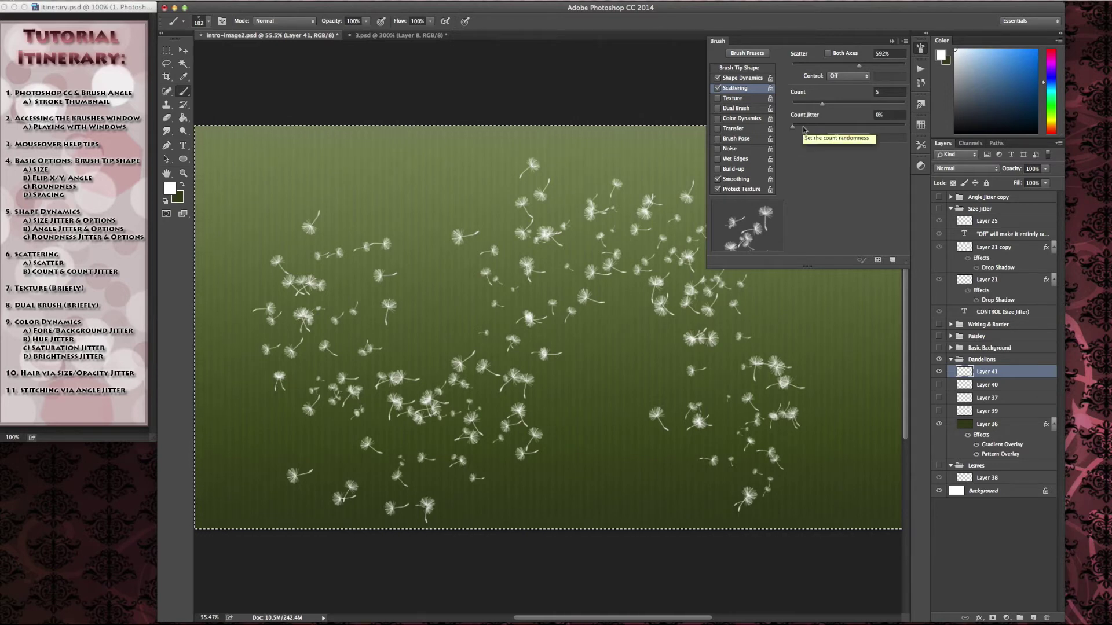
left_click_drag(804, 128, 877, 127)
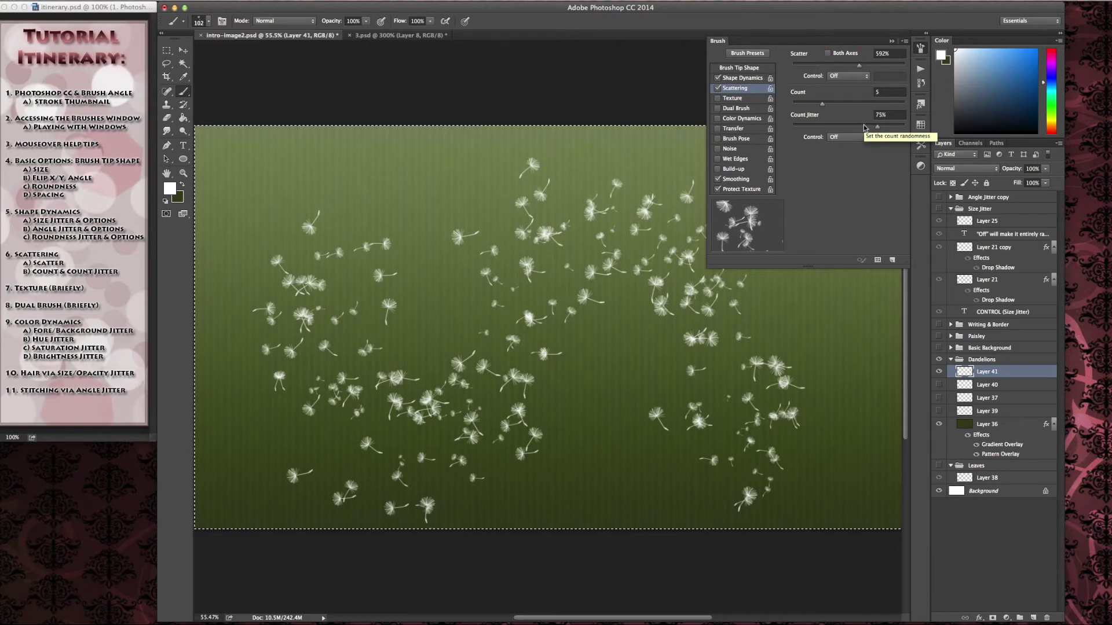
left_click(717, 88)
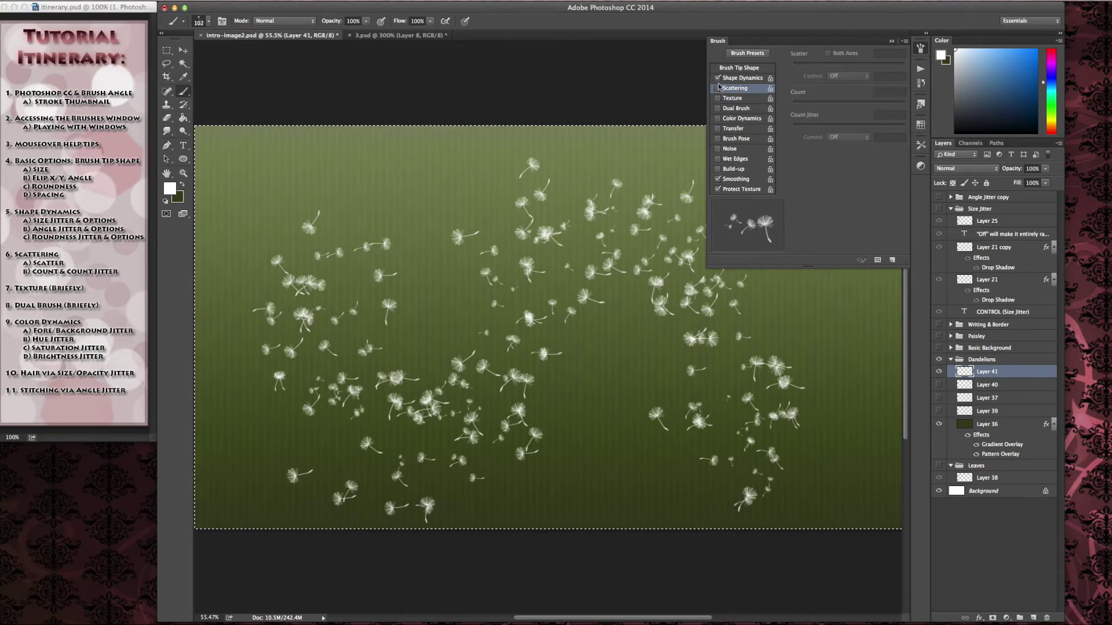
left_click(718, 78)
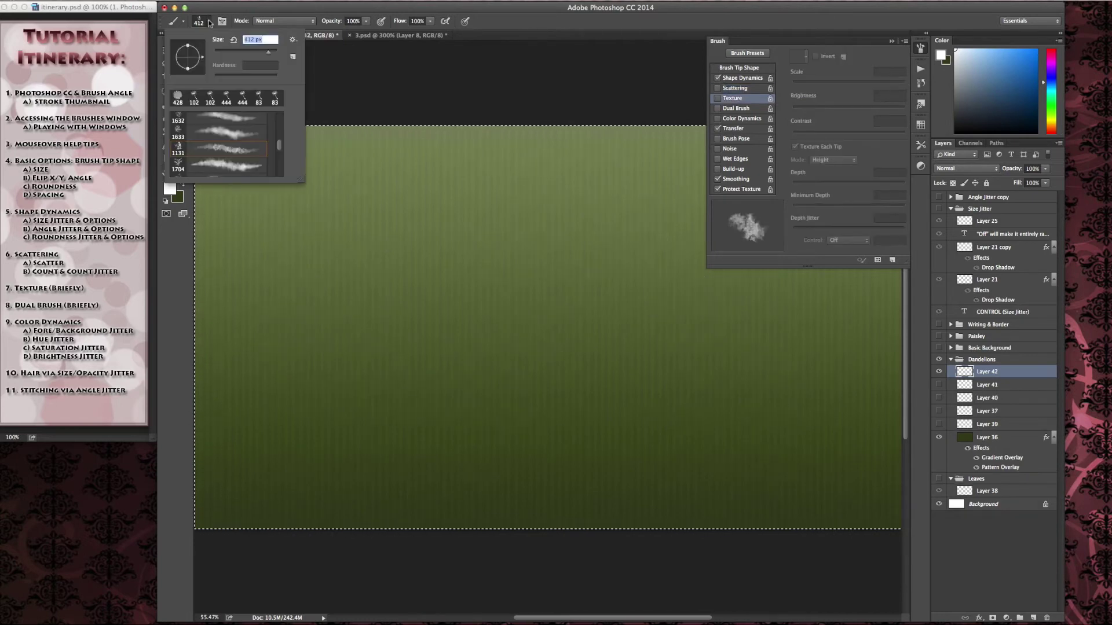
Paint a wavy white stroke across the upper half of Layer 42 with the 412 px brush.
left_click(261, 249)
mouse_move(260, 249)
left_mouse_down()
mouse_move(414, 231)
mouse_move(506, 288)
mouse_move(623, 281)
mouse_move(711, 343)
left_mouse_up()
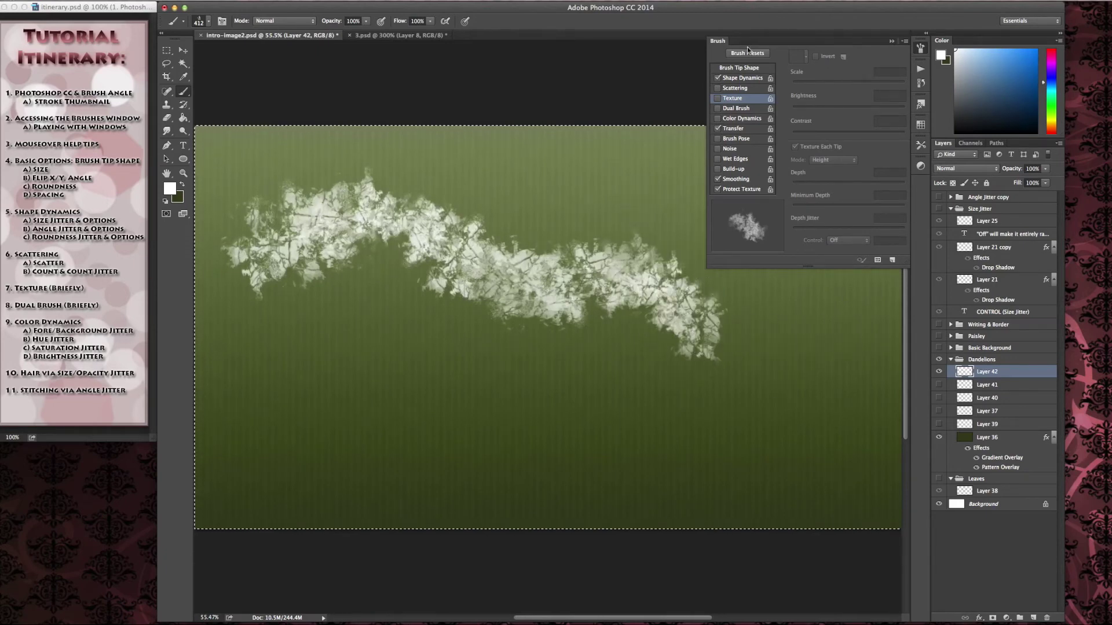
Turn on Texture for the brush and paint a second wavy stroke below the first one.
left_click(718, 98)
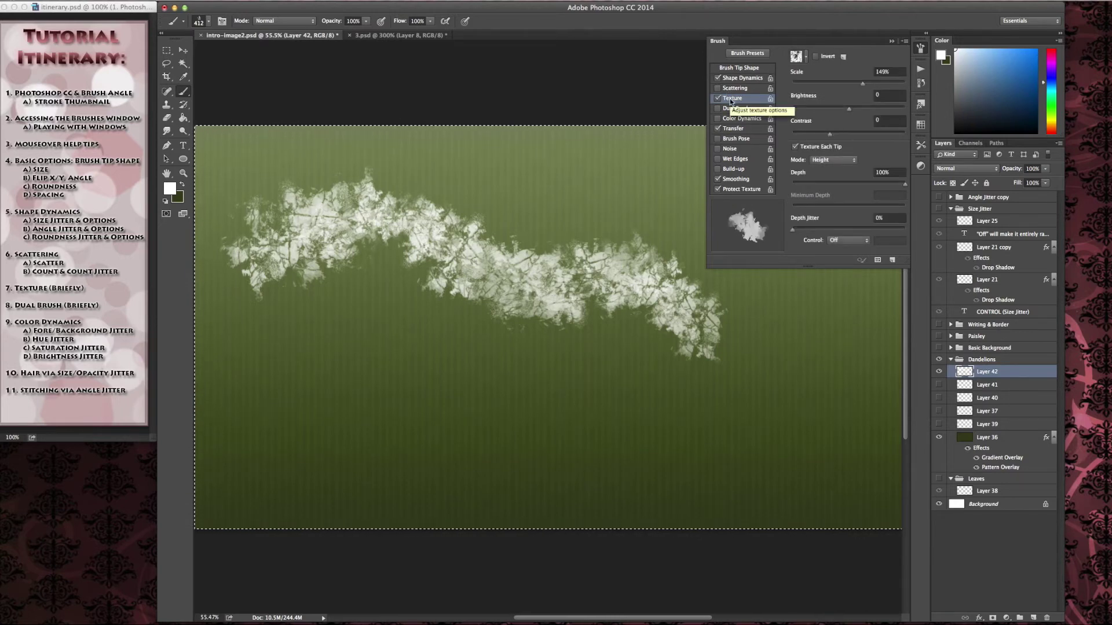
left_click(318, 462)
mouse_move(321, 443)
left_mouse_down()
mouse_move(472, 453)
mouse_move(628, 428)
mouse_move(776, 454)
left_mouse_up()
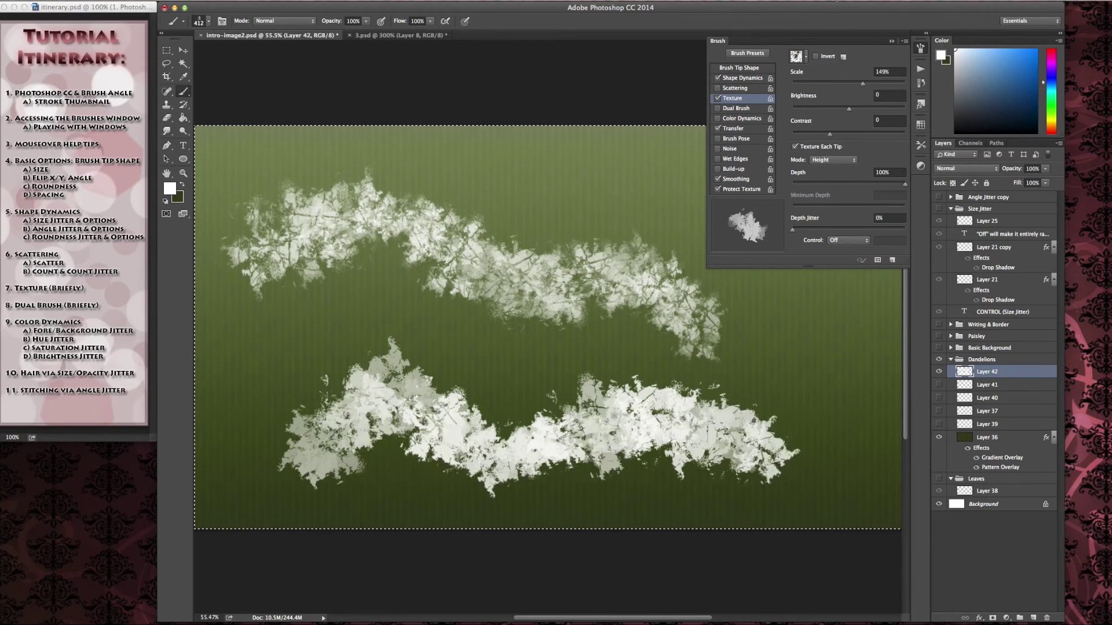
Switch the brush texture to the black-and-white speckled pattern and paint a wavy stroke across the middle of Layer 42.
left_click(806, 57)
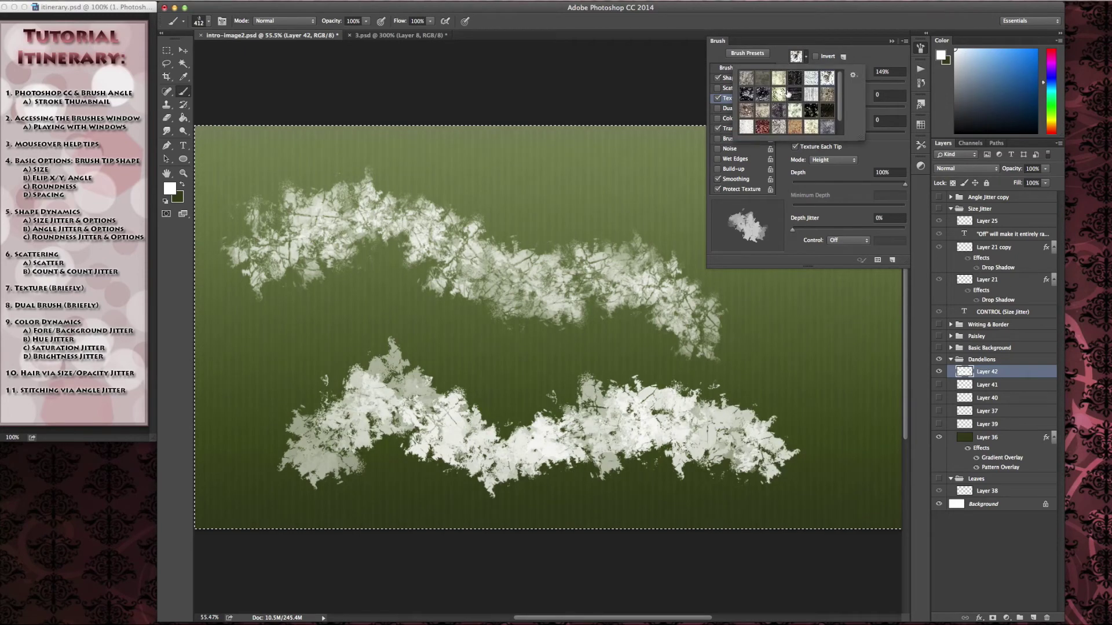
left_click(755, 97)
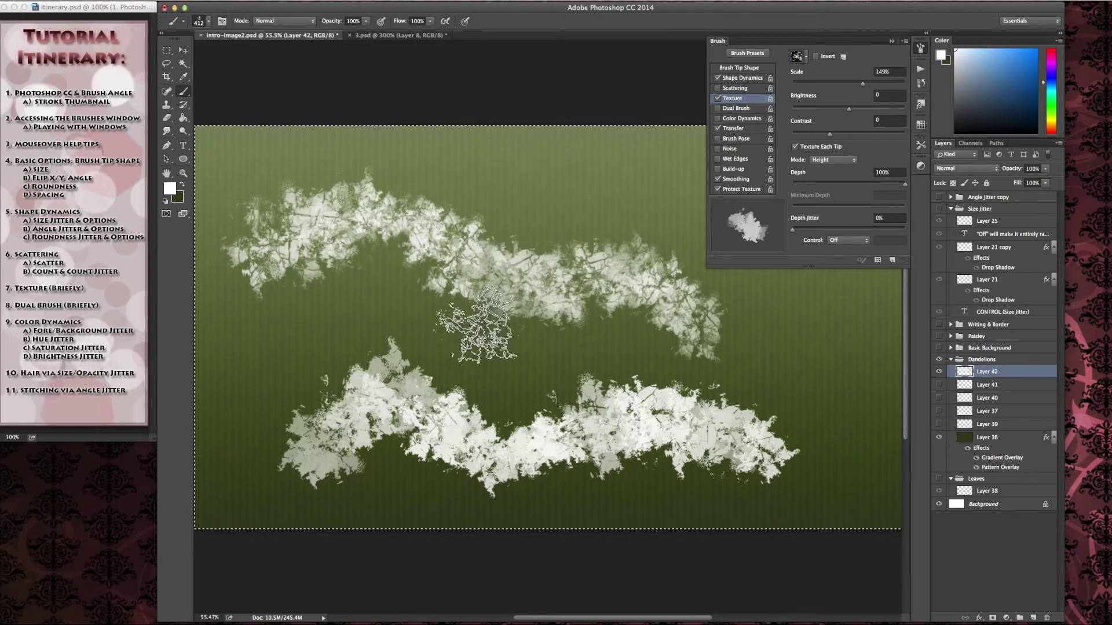
mouse_move(469, 339)
left_mouse_down()
mouse_move(544, 283)
mouse_move(619, 274)
mouse_move(744, 334)
mouse_move(807, 333)
mouse_move(834, 301)
left_mouse_up()
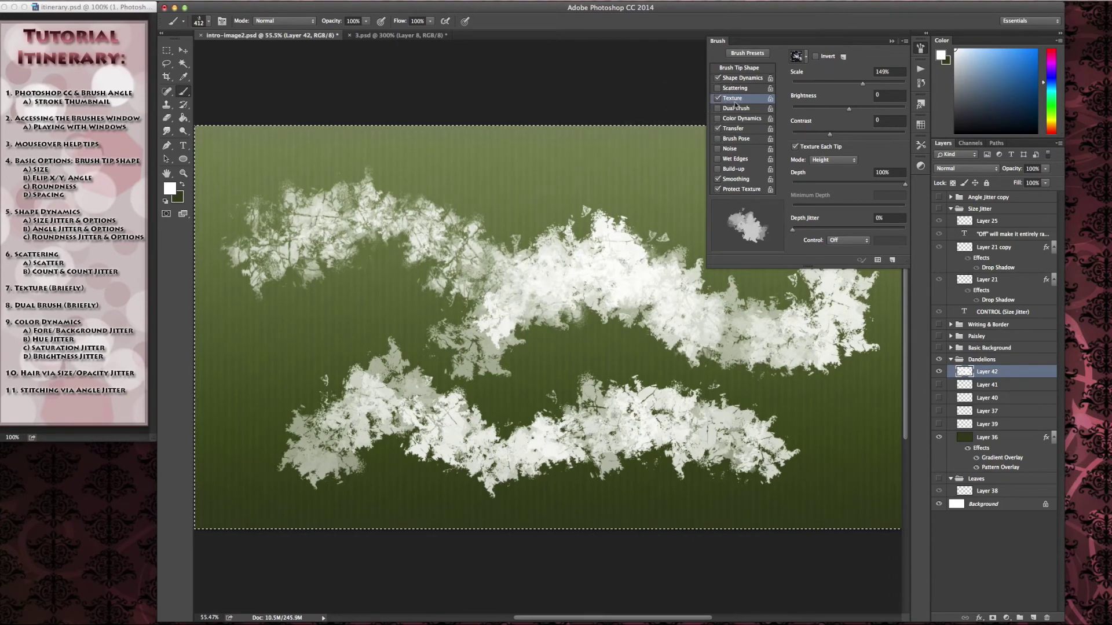
Switch the brush texture to the brown mottled pattern and paint a stroke along the upper edge of the canvas.
left_click(805, 57)
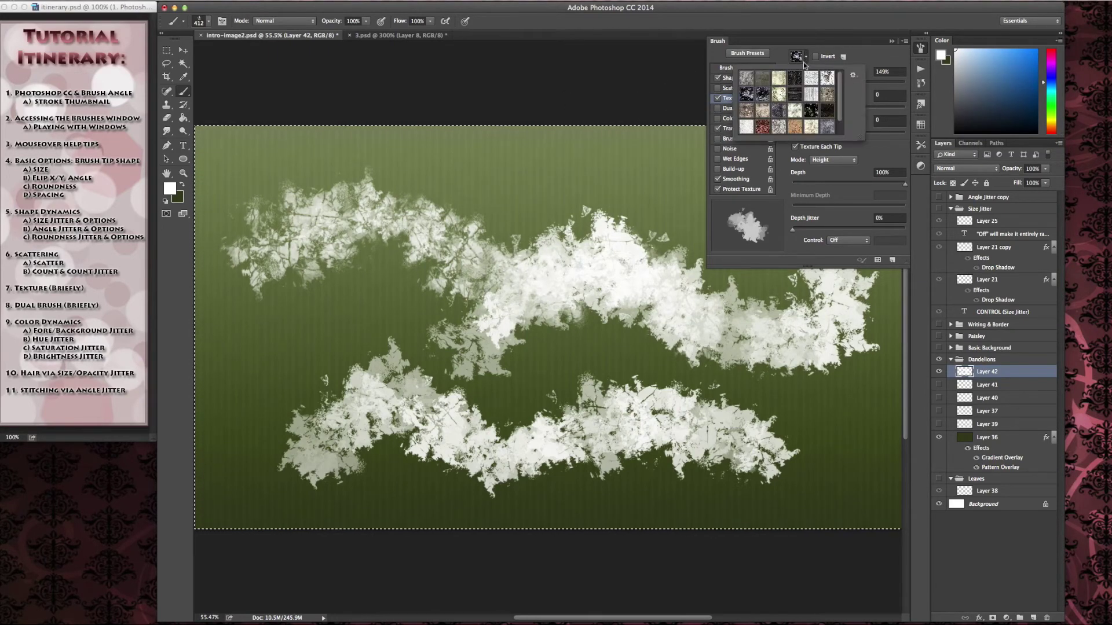
scroll(809, 130, "down", 1)
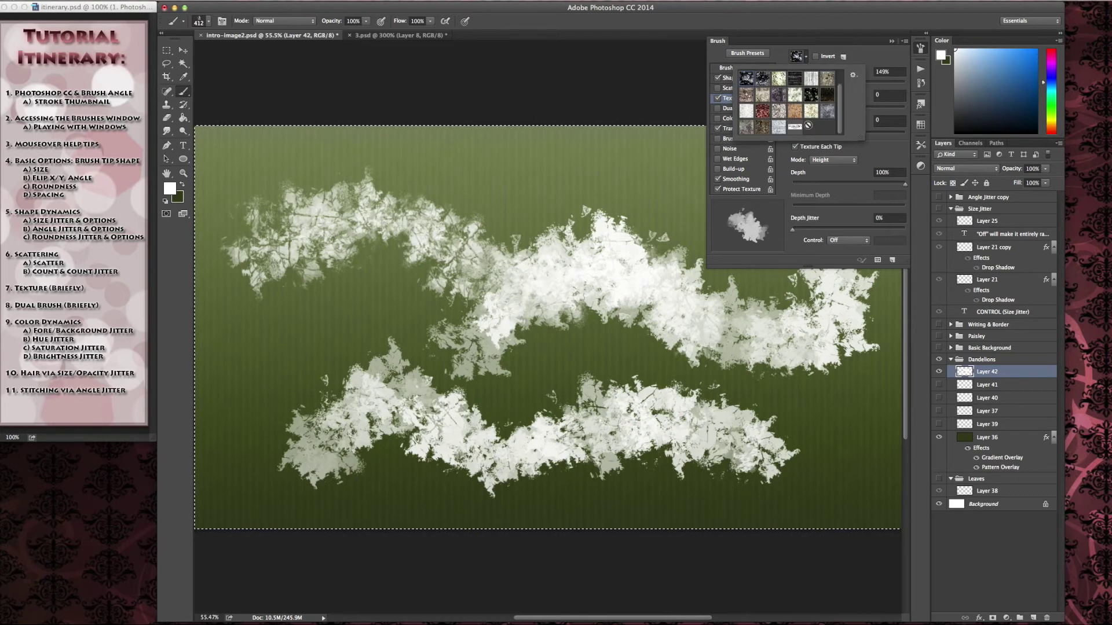
left_click(760, 127)
left_click(804, 58)
mouse_move(516, 168)
left_mouse_down()
mouse_move(522, 179)
mouse_move(643, 184)
mouse_move(721, 203)
mouse_move(765, 172)
left_mouse_up()
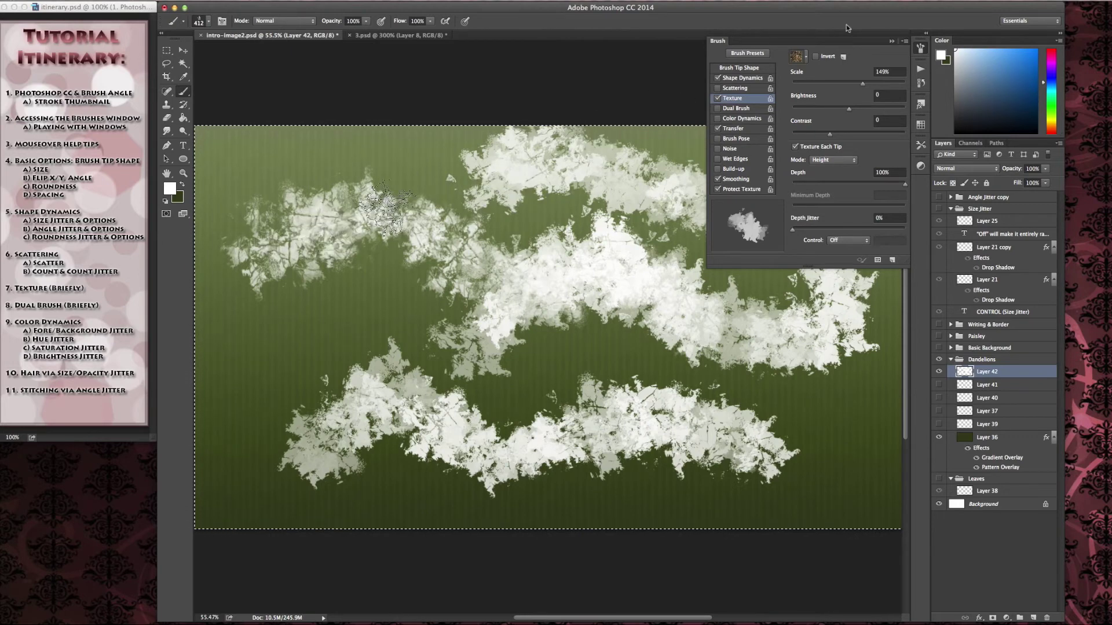
left_click(805, 57)
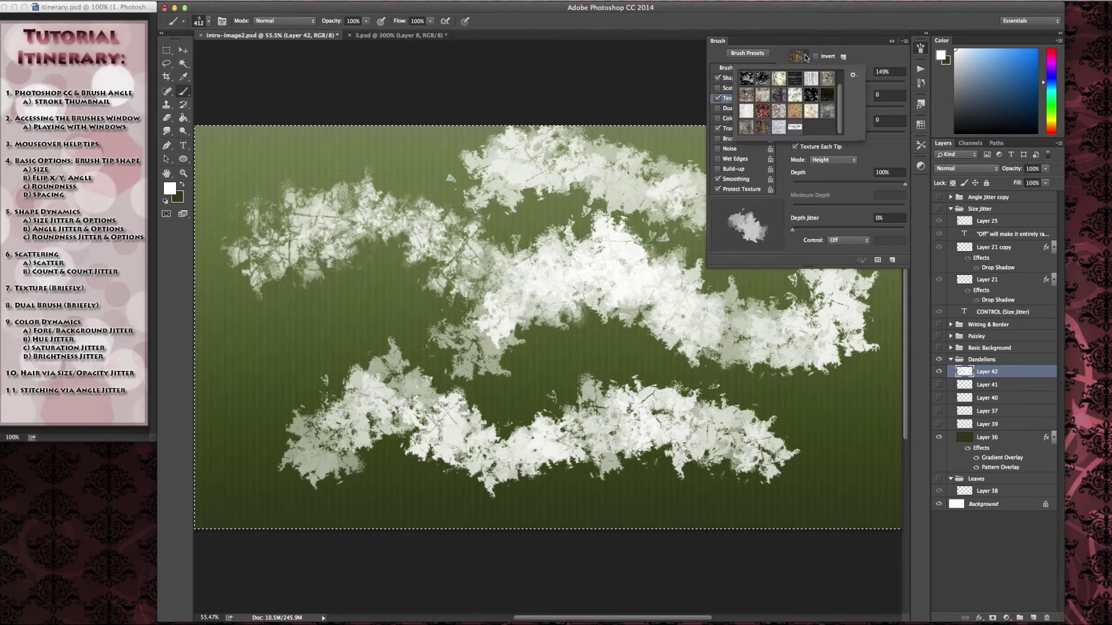
left_click(805, 57)
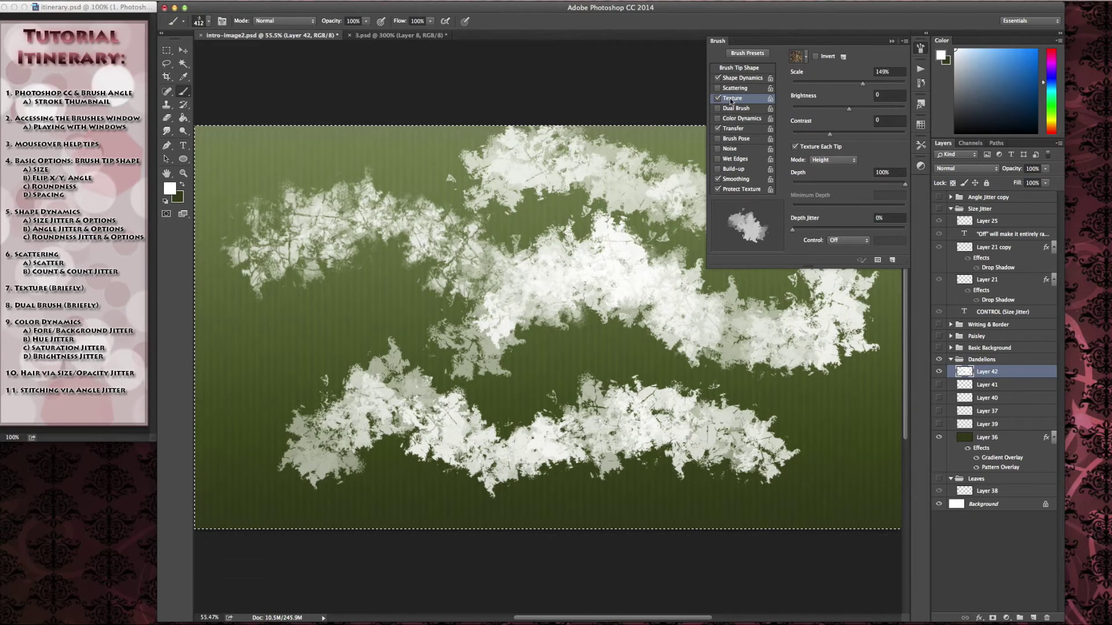
left_click(804, 58)
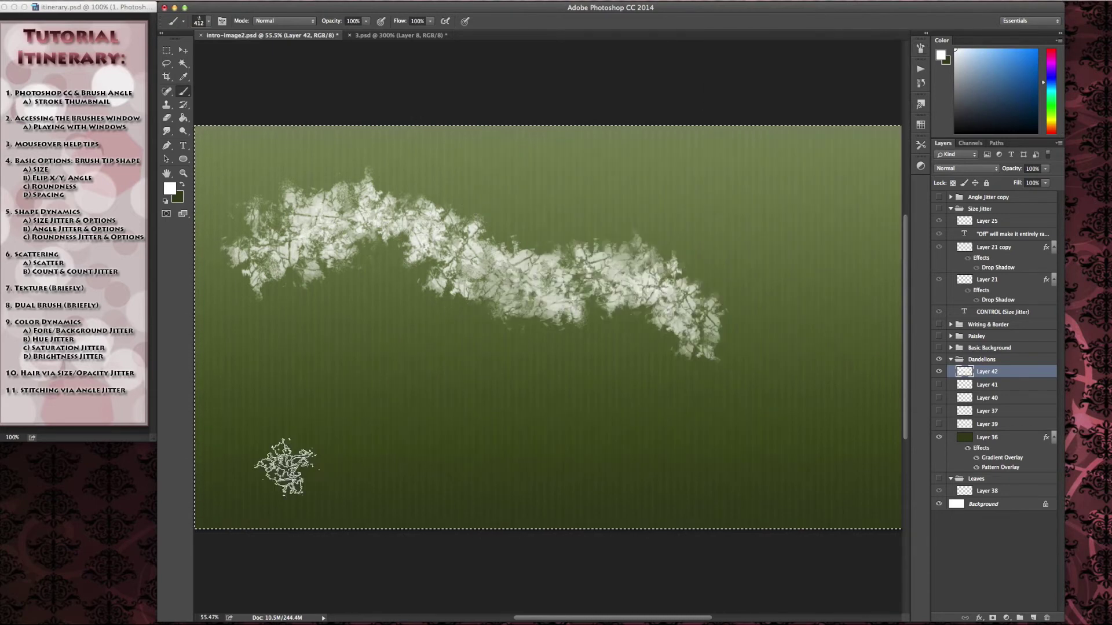
With Dual Brush on and Texture off, paint two overlapping wavy strokes across the lower half of Layer 42.
mouse_move(286, 464)
left_mouse_down()
mouse_move(434, 429)
mouse_move(676, 463)
mouse_move(770, 422)
left_mouse_up()
mouse_move(518, 385)
left_mouse_down()
mouse_move(718, 411)
mouse_move(802, 347)
mouse_move(811, 353)
left_mouse_up()
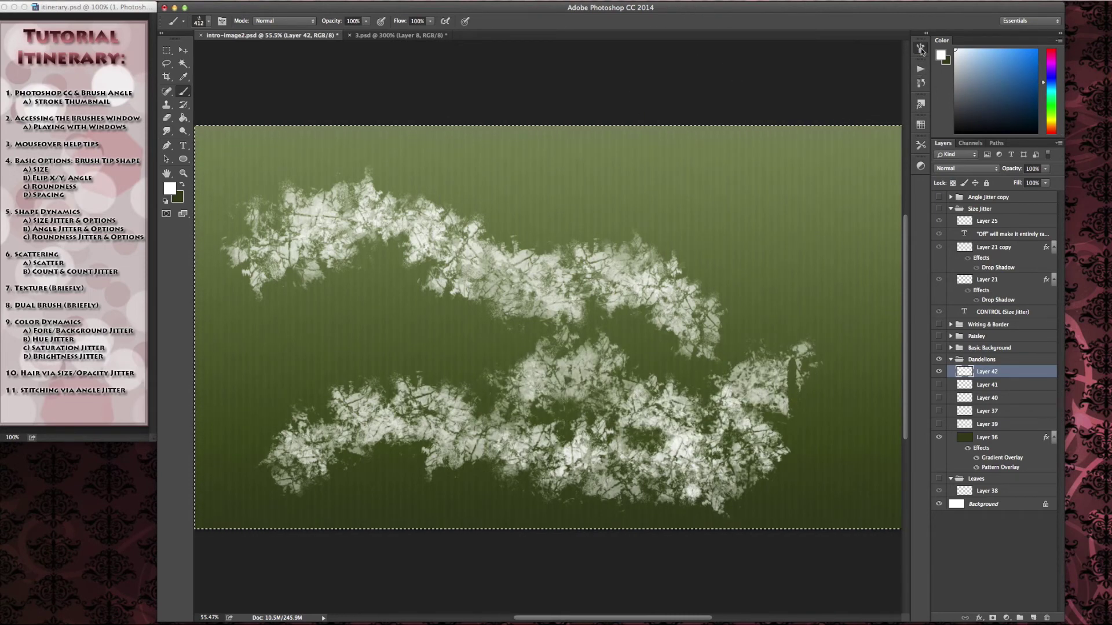
Set the Dual Brush tip to the slanted 45 px tip and paint two thin crossing strokes near the upper edge of the canvas.
left_click(921, 49)
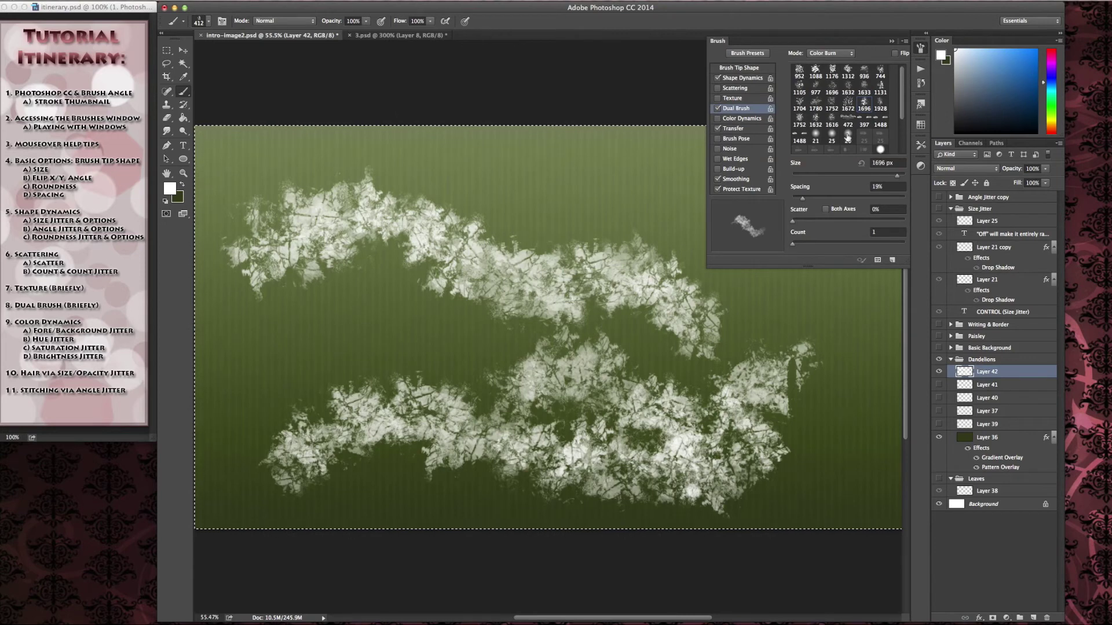
scroll(845, 136, "down", 3)
left_click(880, 130)
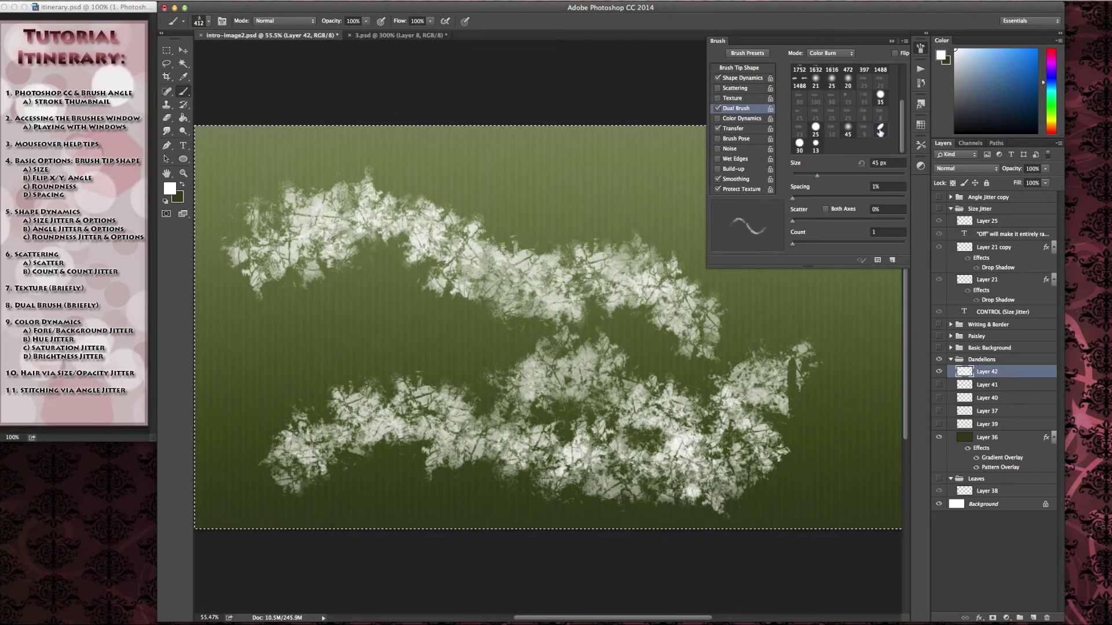
mouse_move(515, 190)
left_mouse_down()
mouse_move(602, 150)
mouse_move(739, 229)
mouse_move(805, 209)
left_mouse_up()
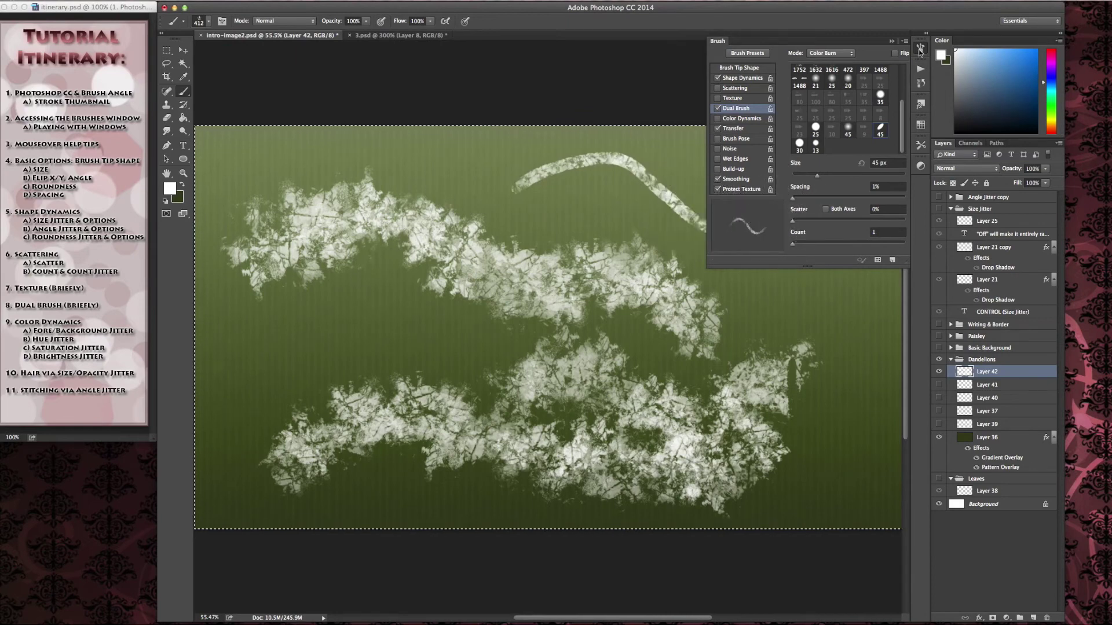
left_click(921, 50)
mouse_move(582, 206)
left_mouse_down()
mouse_move(681, 169)
mouse_move(782, 191)
mouse_move(835, 151)
left_mouse_up()
left_click(921, 46)
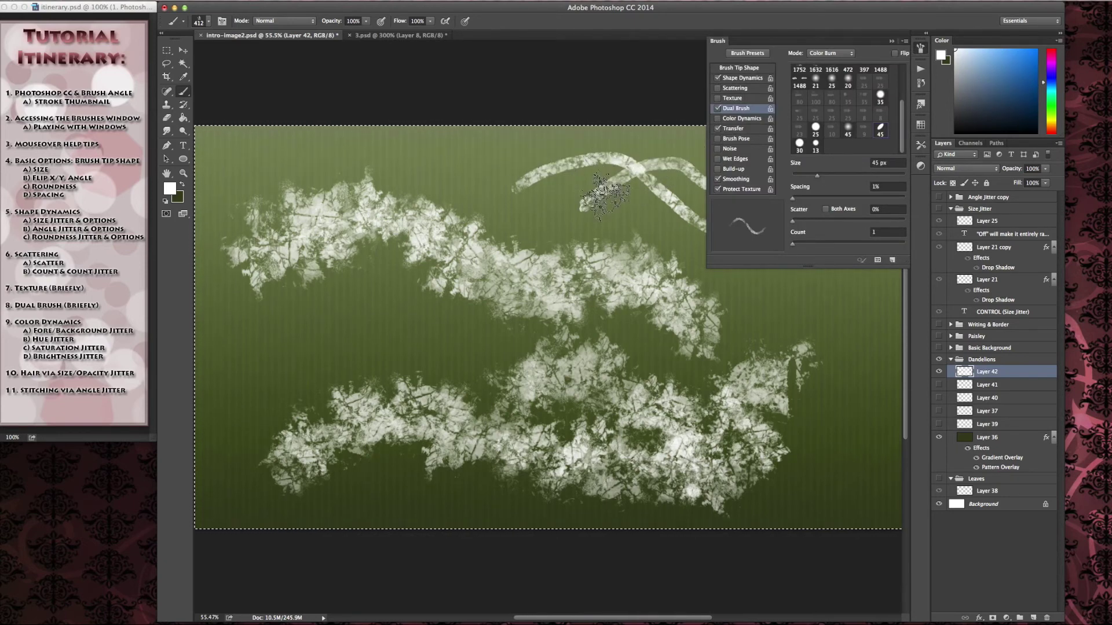
Set the Dual Brush tip to the round 13 px tip and paint a thin wavy stroke across the middle of Layer 42.
left_click(816, 144)
left_click_drag(275, 351, 517, 331)
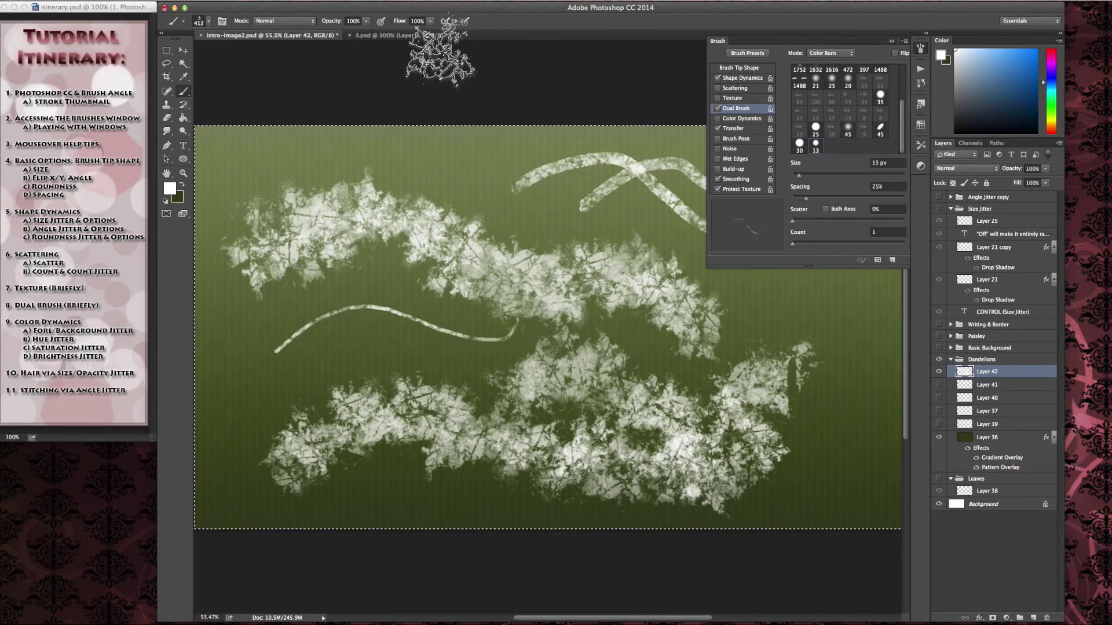
left_click(921, 48)
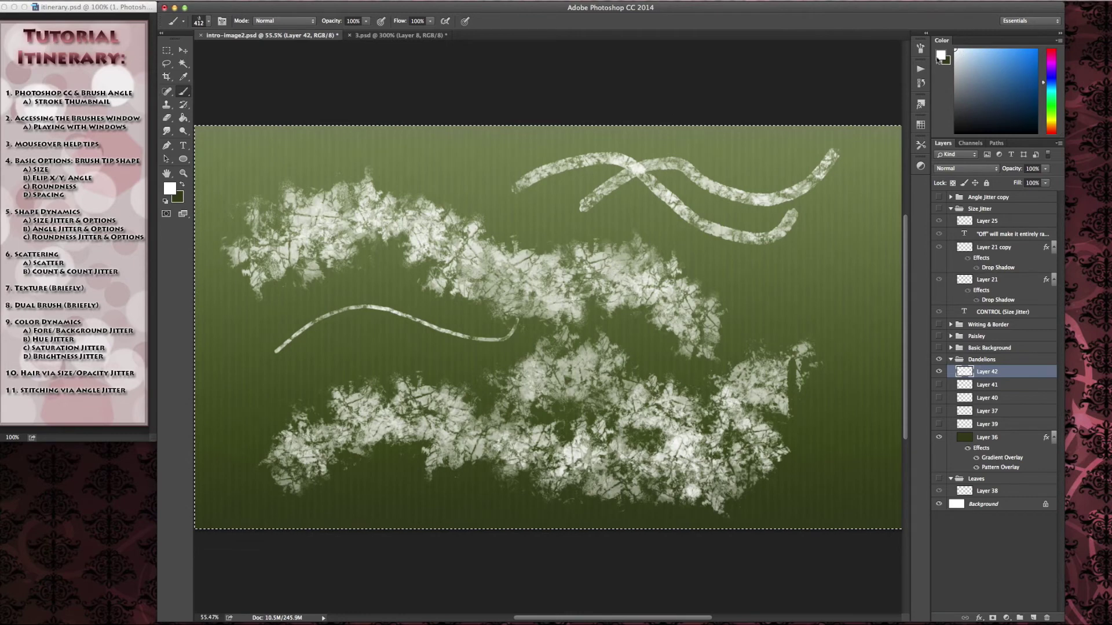
left_click(921, 46)
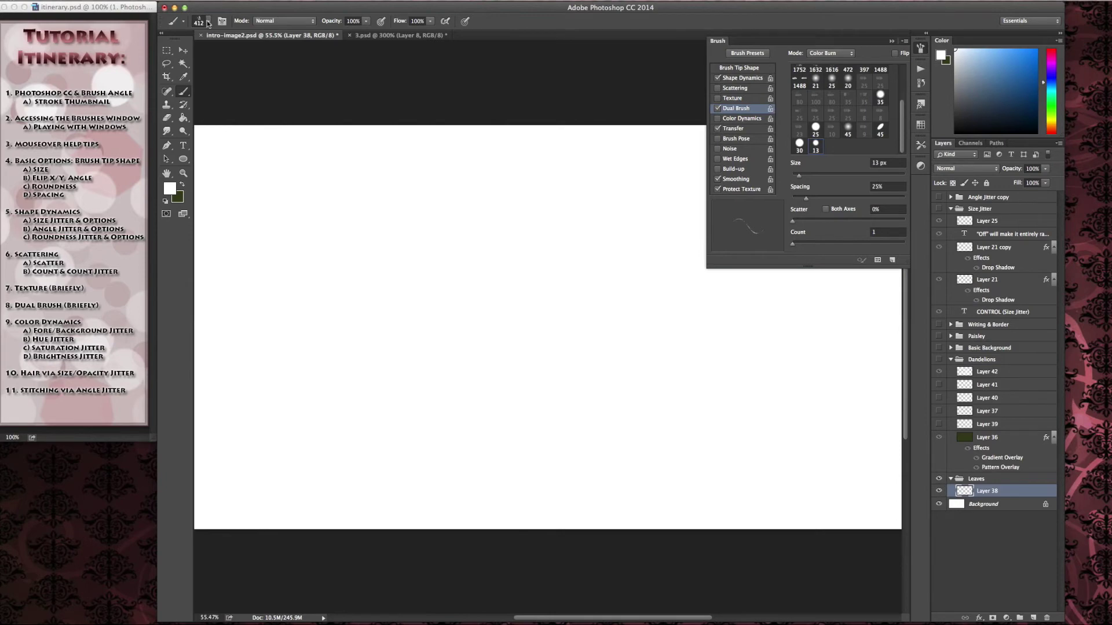
Replace the current brushes with the SS-foliage-swirls brush set.
left_click(208, 23)
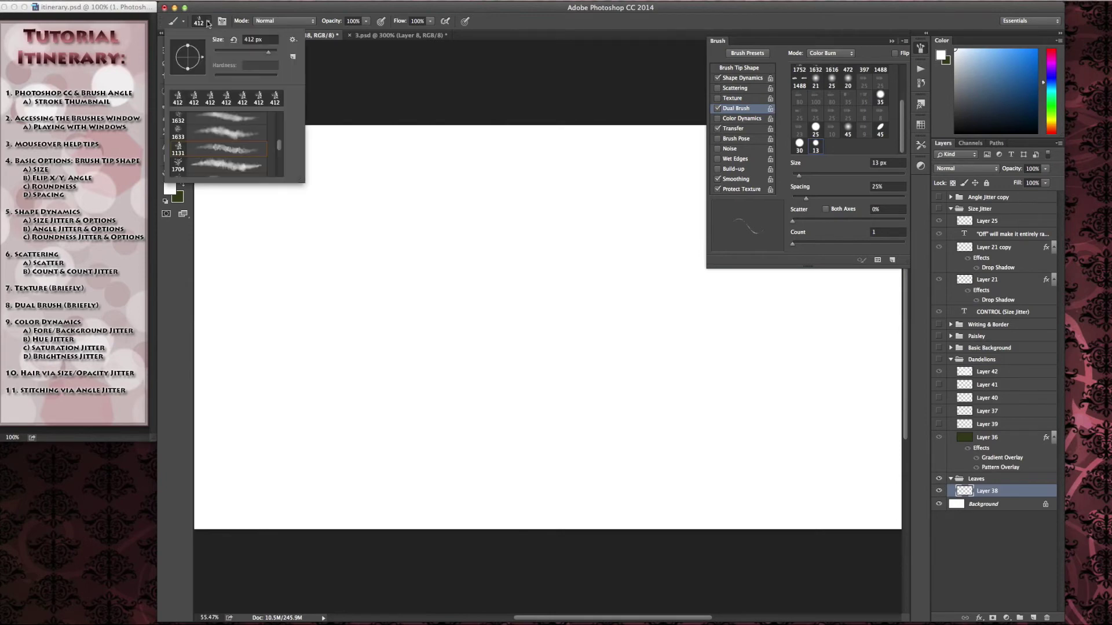
left_click(292, 40)
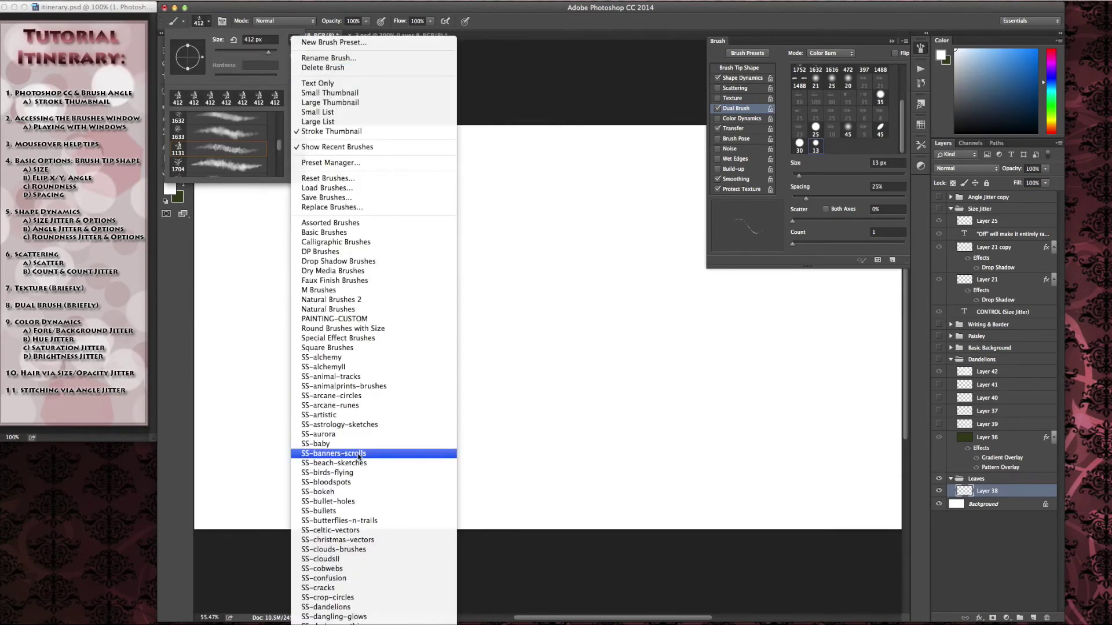
scroll(358, 457, "down", 5)
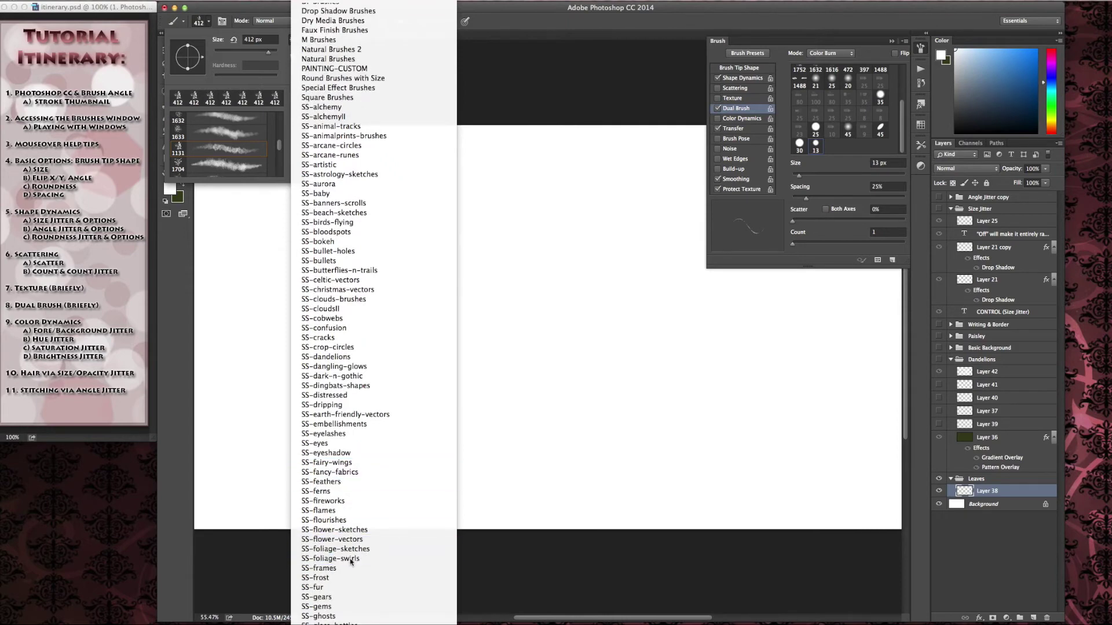
left_click(330, 559)
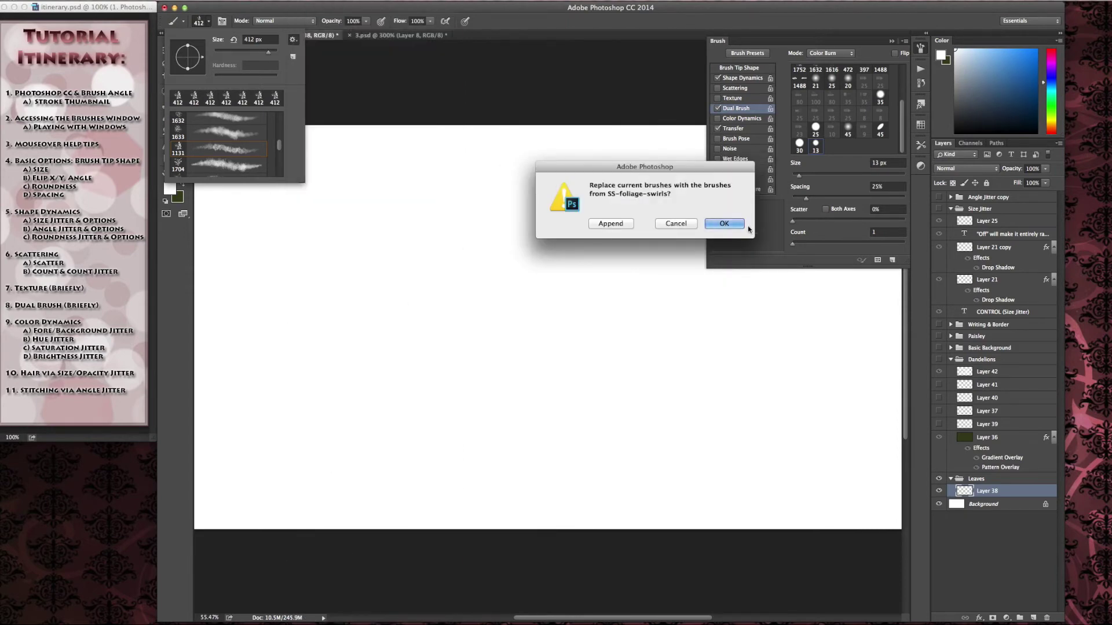
left_click(725, 225)
Choose the solid single-leaf brush from the foliage set and reduce its size to 95 px.
scroll(205, 148, "up", 2)
scroll(206, 148, "down", 5)
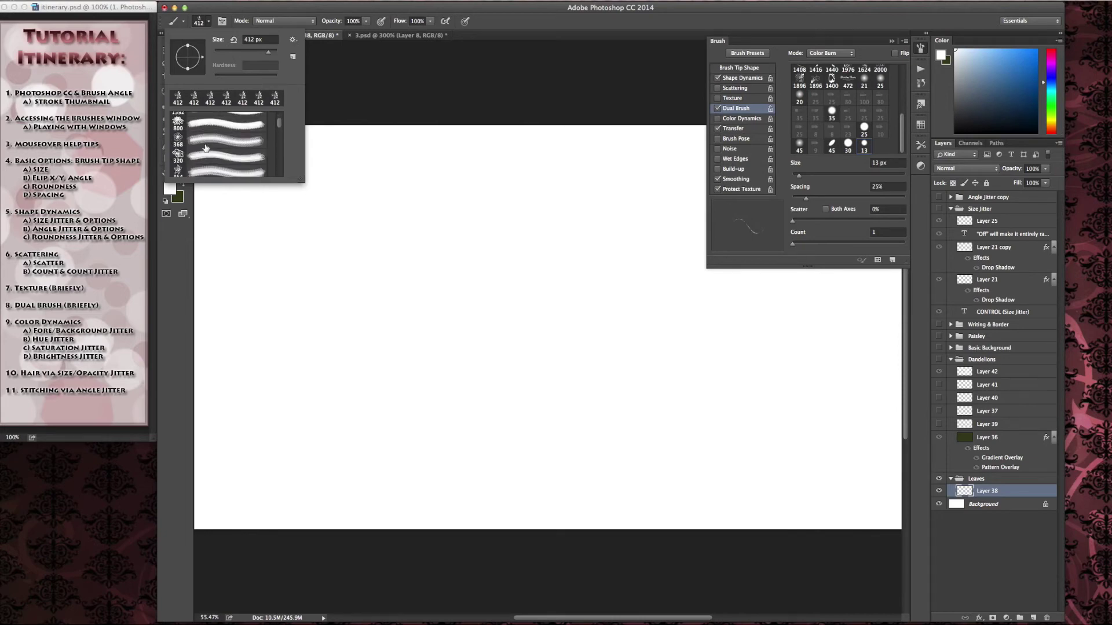
scroll(205, 148, "down", 4)
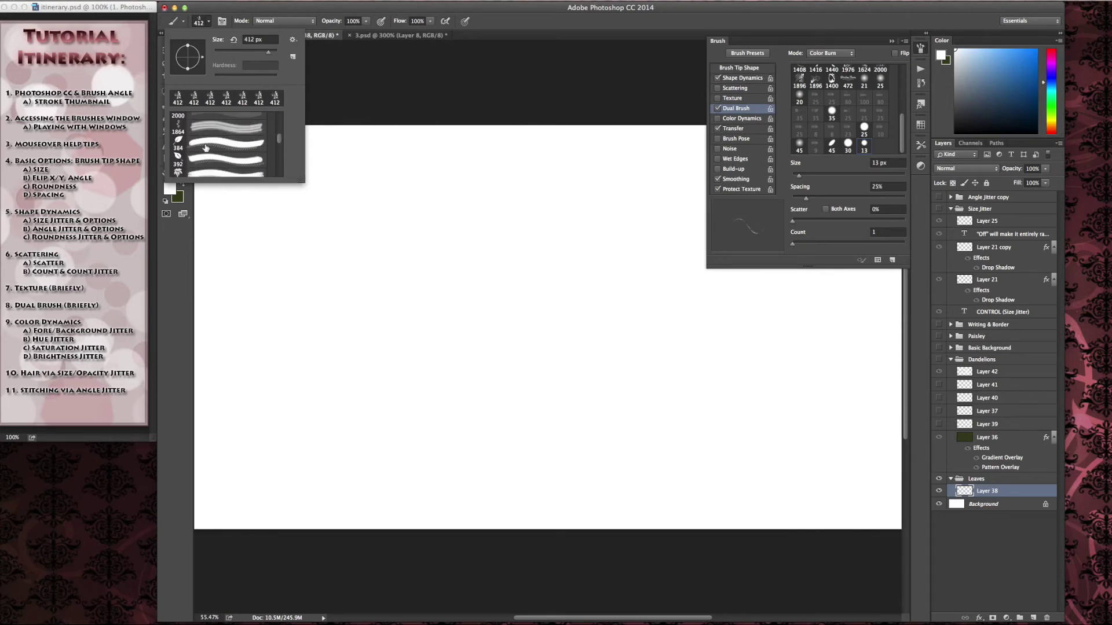
left_click(188, 146)
left_click(192, 162)
key("[")
left_click(211, 22)
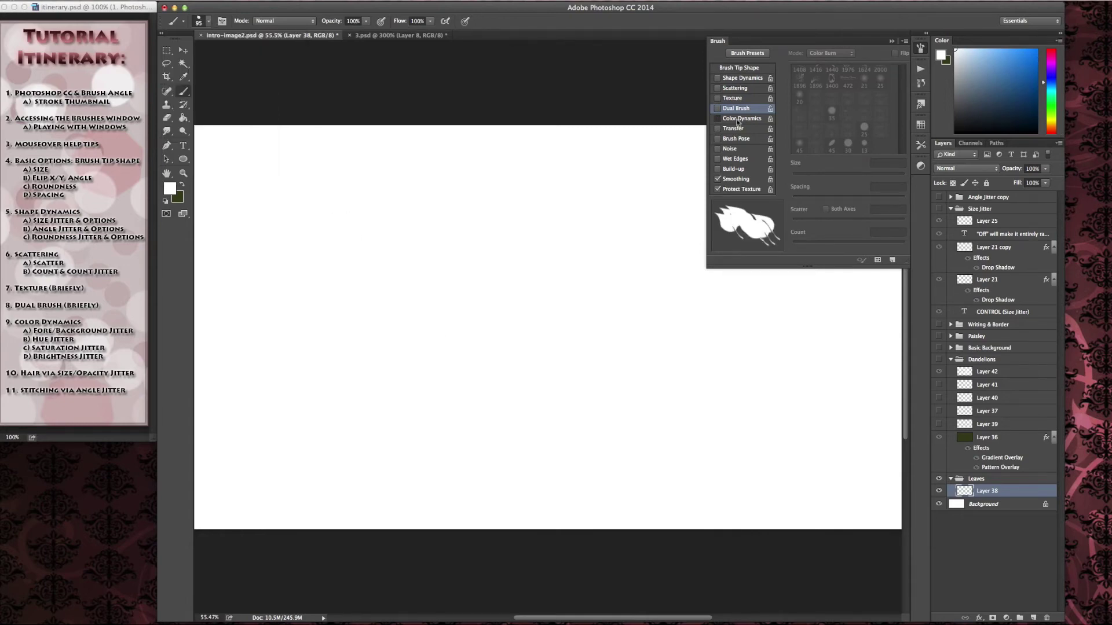
Turn on Color Dynamics and set the foreground color to bright green, keeping dark olive as the background color.
left_click(738, 119)
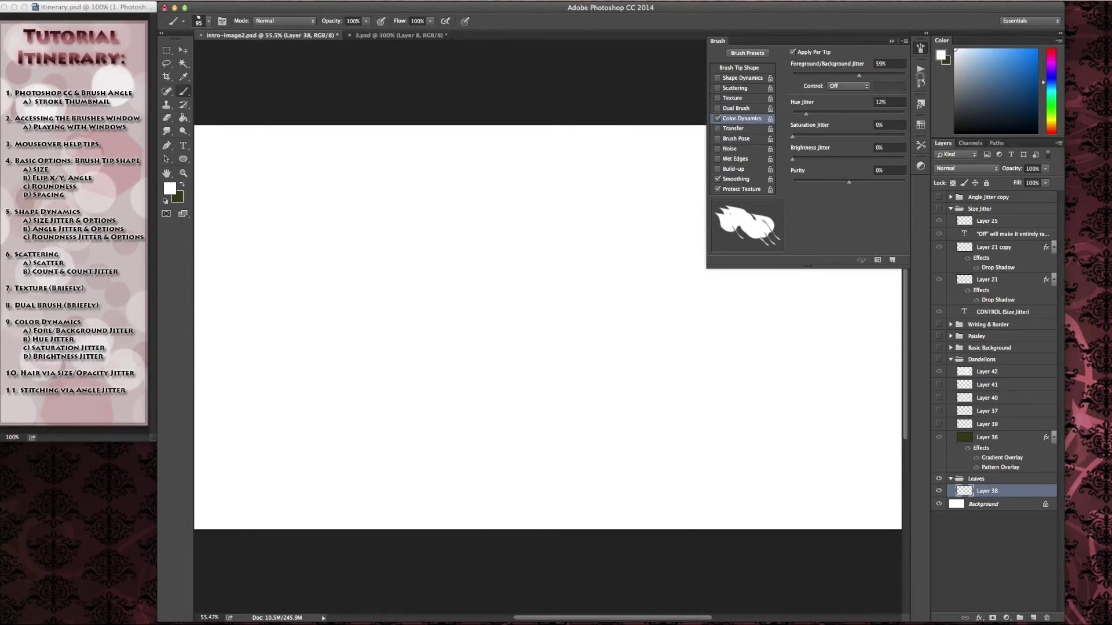
left_click(1052, 108)
mouse_move(1011, 80)
left_mouse_down()
mouse_move(1027, 59)
mouse_move(1016, 76)
left_mouse_up()
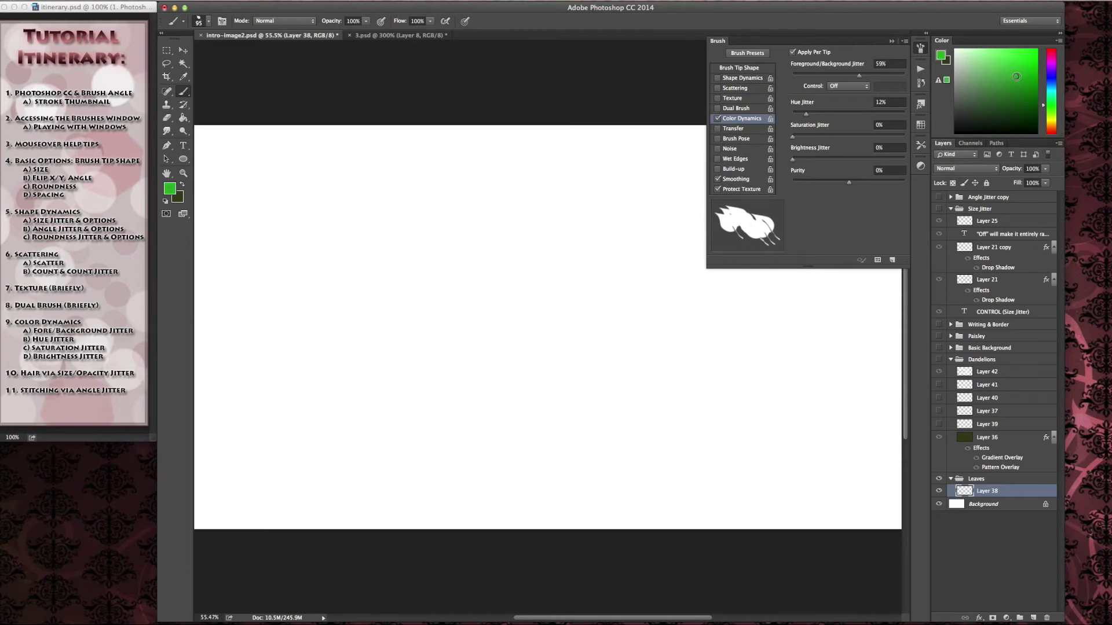
left_click(183, 187)
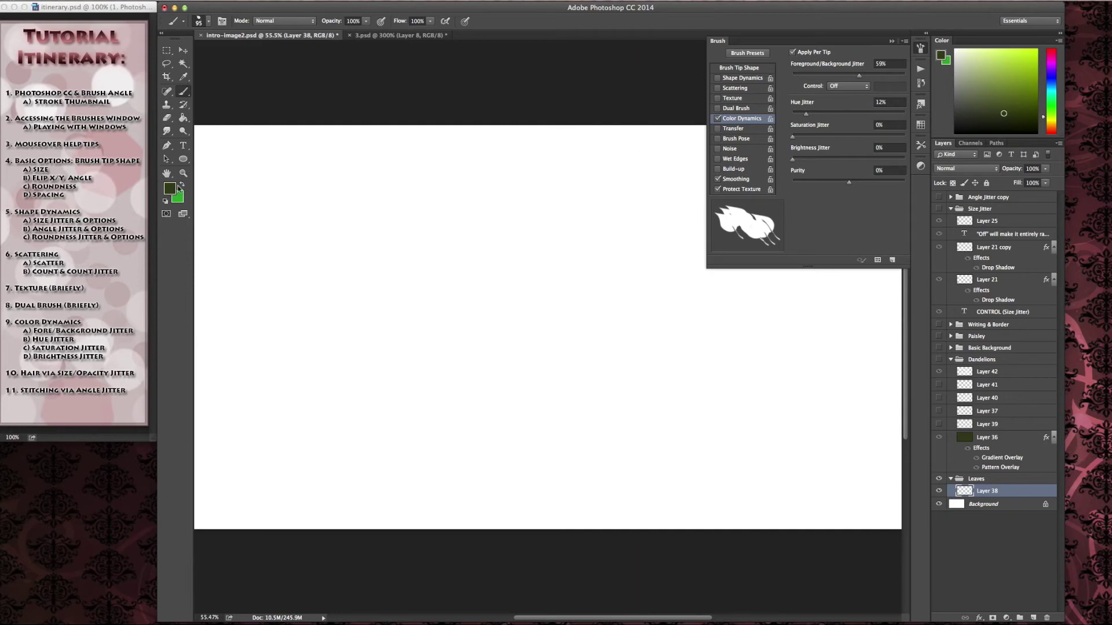
left_click(182, 187)
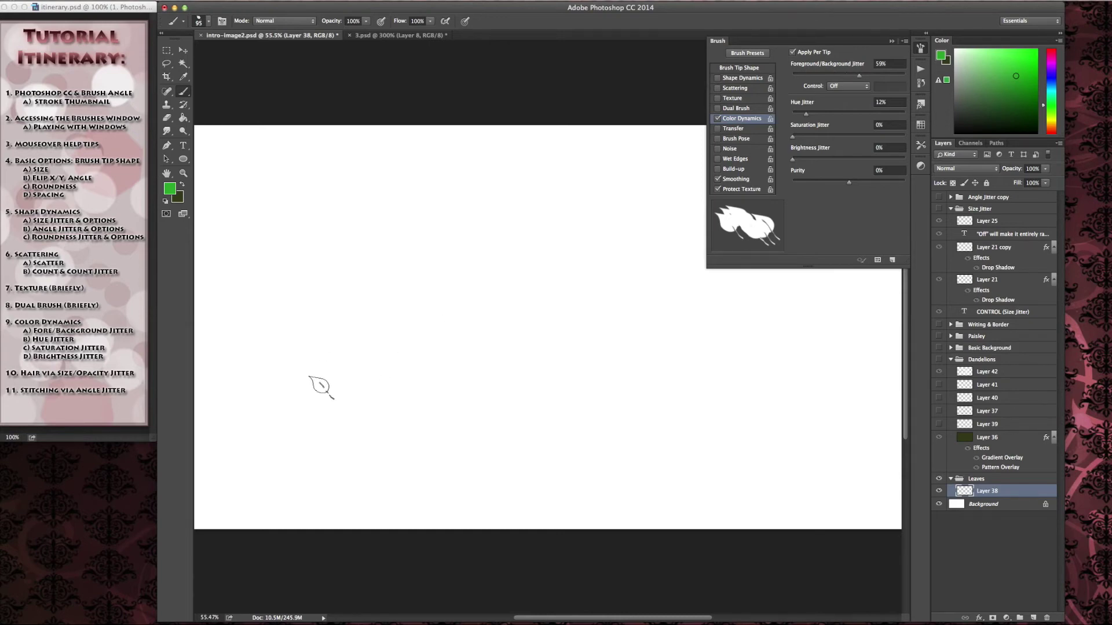
Try a wavy stroke with the leaf brush across the middle of Layer 38 and undo it.
left_click_drag(319, 387, 455, 274)
left_click_drag(516, 371, 616, 392)
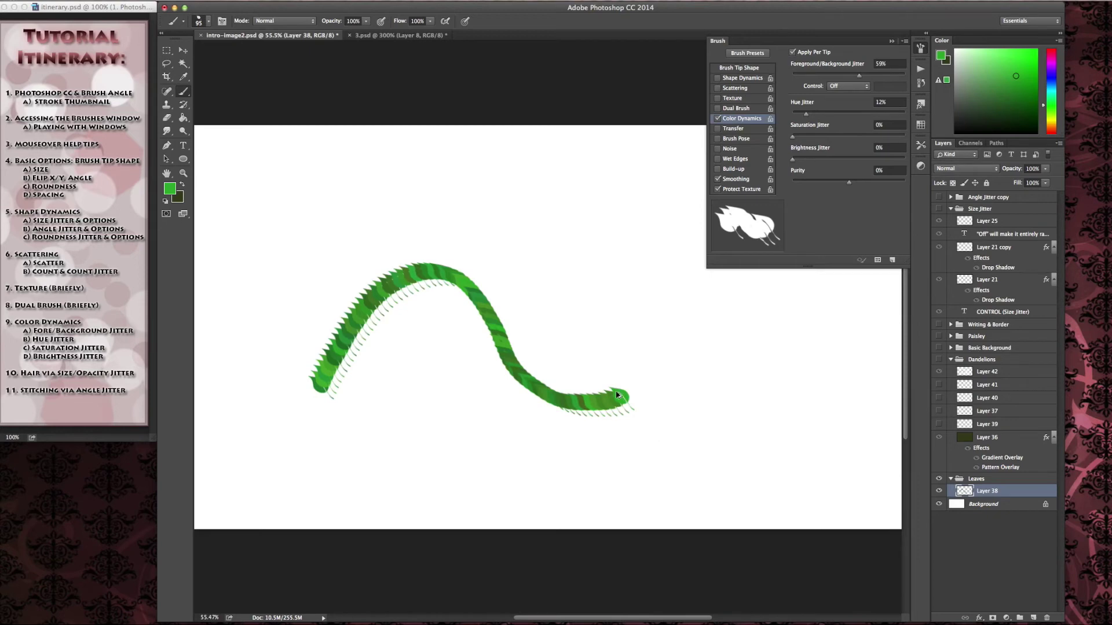
key("super+z")
Set the leaf brush spacing to 182% and paint a wavy row of separate leaves across the middle of Layer 38.
left_click(739, 68)
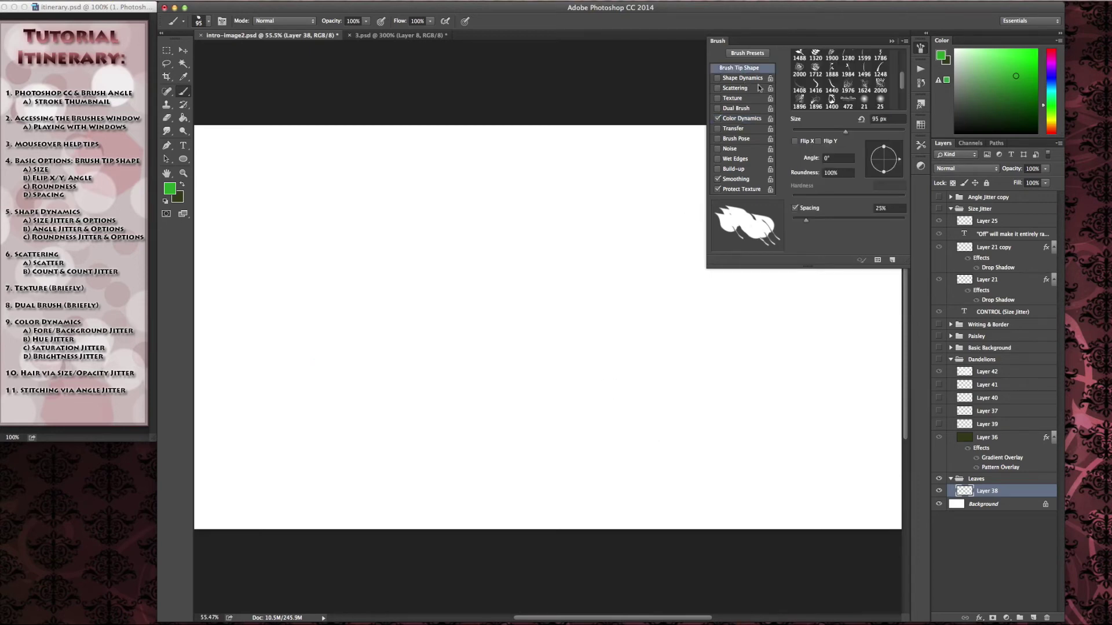
left_click_drag(799, 219, 872, 220)
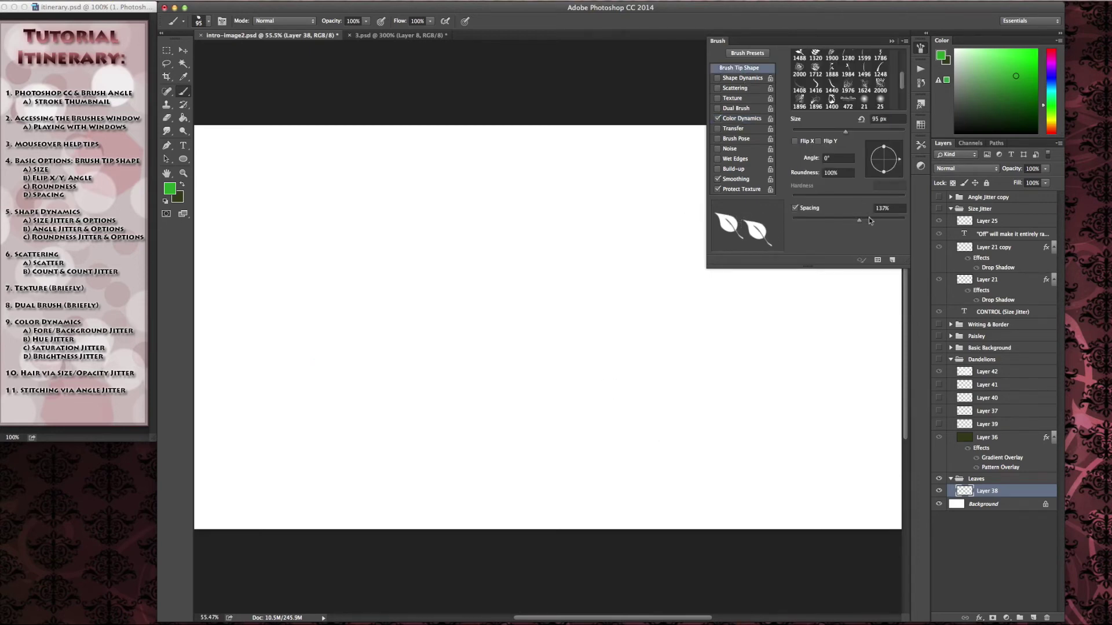
mouse_move(307, 407)
left_mouse_down()
mouse_move(355, 315)
mouse_move(499, 368)
mouse_move(718, 279)
mouse_move(755, 281)
left_mouse_up()
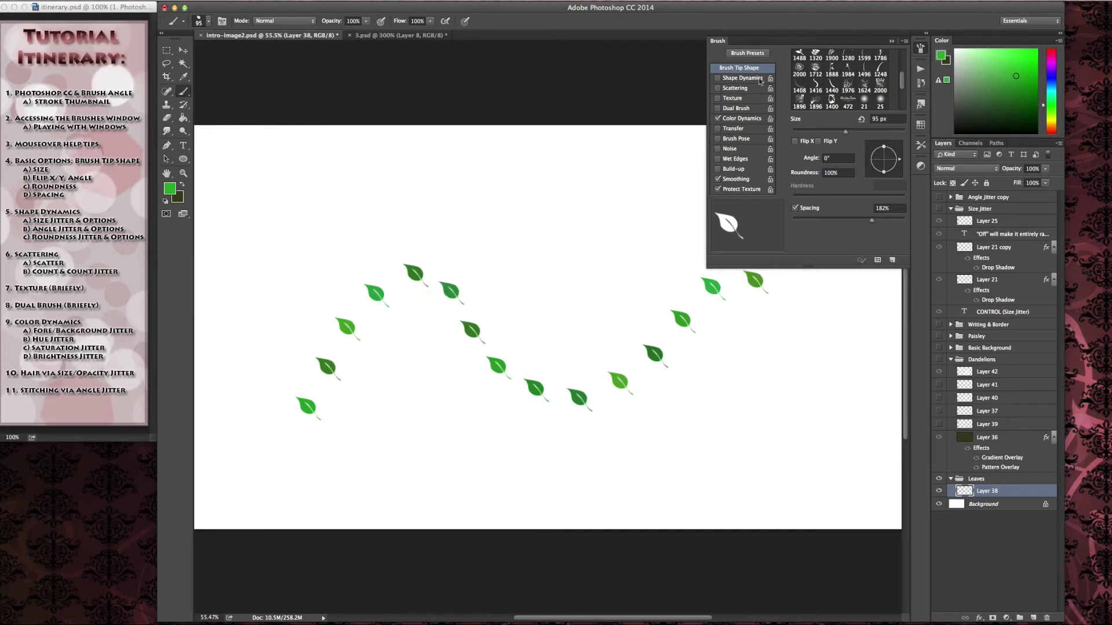
Turn off Apply Per Tip in Color Dynamics and paint several wavy rows of leaves above and below the existing row.
left_click(731, 119)
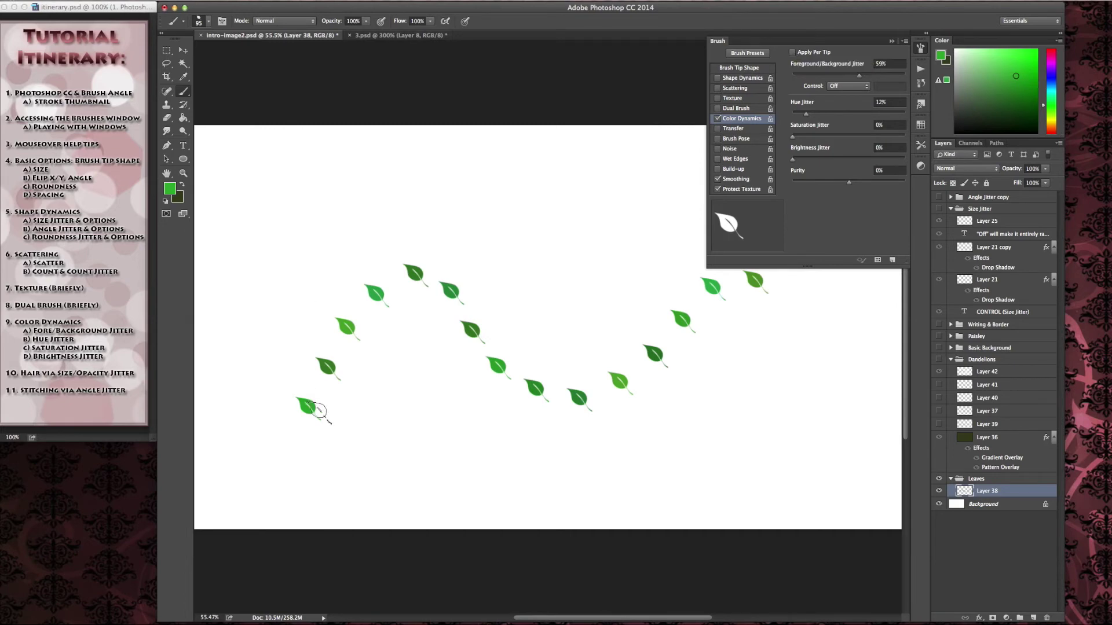
mouse_move(255, 289)
left_mouse_down()
mouse_move(303, 227)
mouse_move(388, 204)
mouse_move(480, 252)
mouse_move(553, 269)
mouse_move(601, 254)
mouse_move(647, 189)
left_mouse_up()
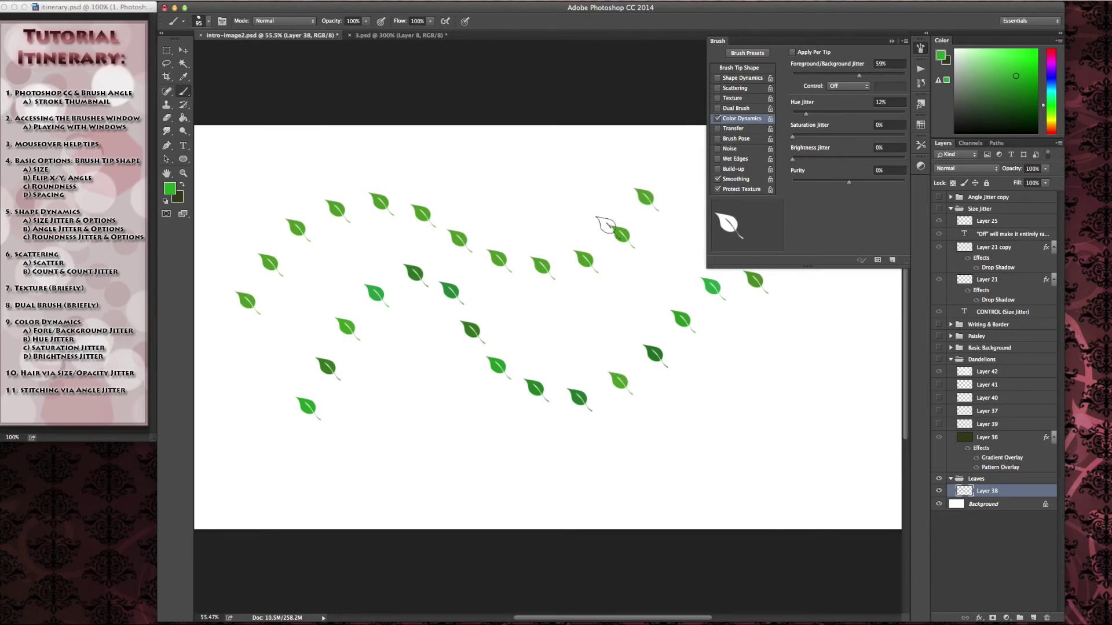
mouse_move(339, 498)
left_mouse_down()
mouse_move(377, 457)
mouse_move(482, 452)
mouse_move(524, 475)
mouse_move(697, 503)
mouse_move(790, 458)
left_mouse_up()
mouse_move(221, 250)
left_mouse_down()
mouse_move(242, 224)
mouse_move(398, 154)
mouse_move(564, 208)
left_mouse_up()
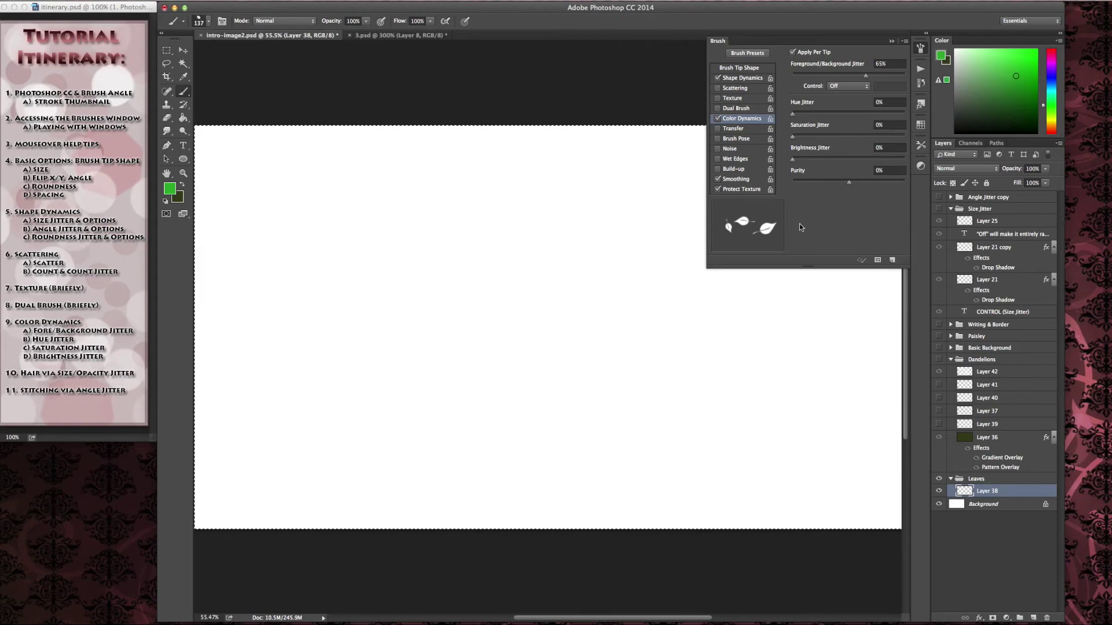
With Foreground/Background Jitter at 0%, paint leaf rows at 24% and 70% Hue Jitter, reset Hue Jitter to 0% and clear Layer 38.
left_click_drag(803, 72, 791, 73)
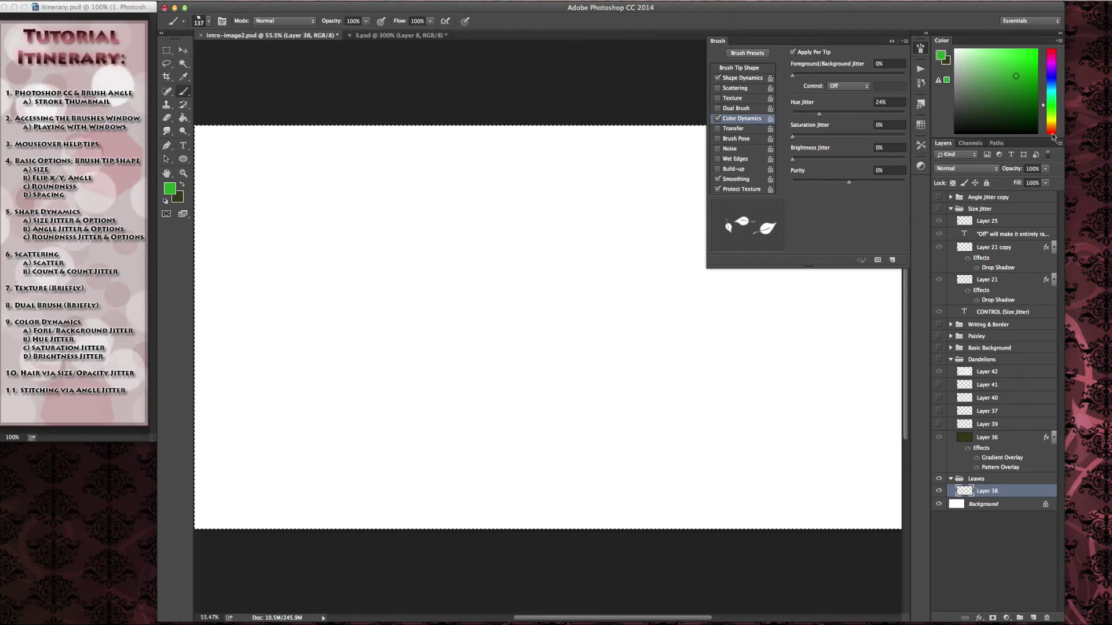
mouse_move(262, 362)
left_mouse_down()
mouse_move(341, 269)
mouse_move(685, 273)
mouse_move(689, 284)
left_mouse_up()
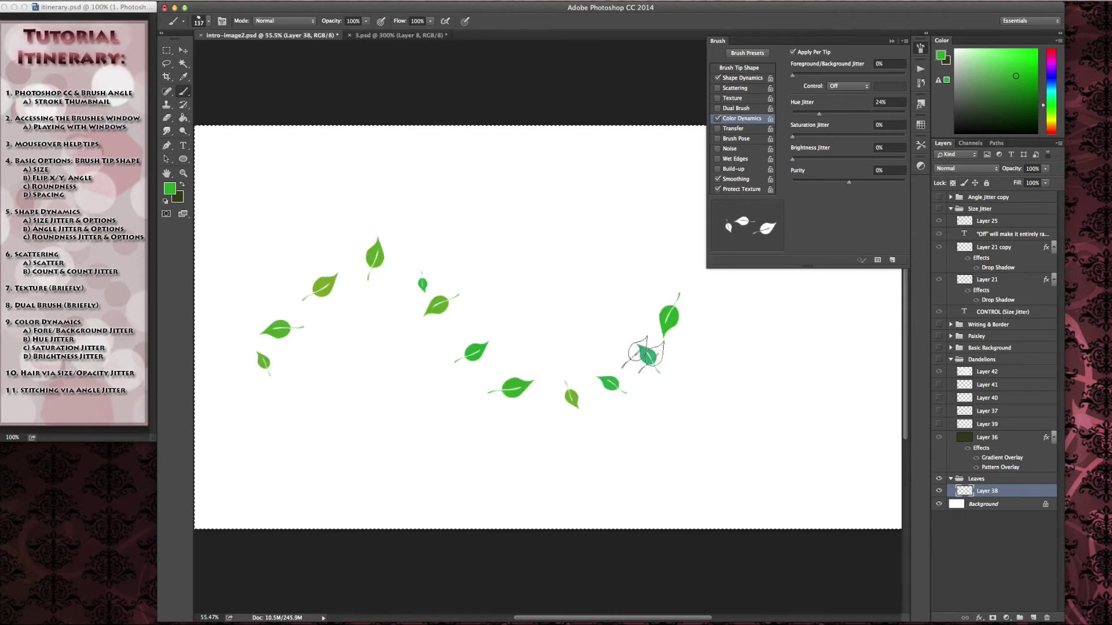
left_click_drag(819, 113, 872, 114)
mouse_move(353, 492)
left_mouse_down()
mouse_move(834, 341)
mouse_move(846, 376)
left_mouse_up()
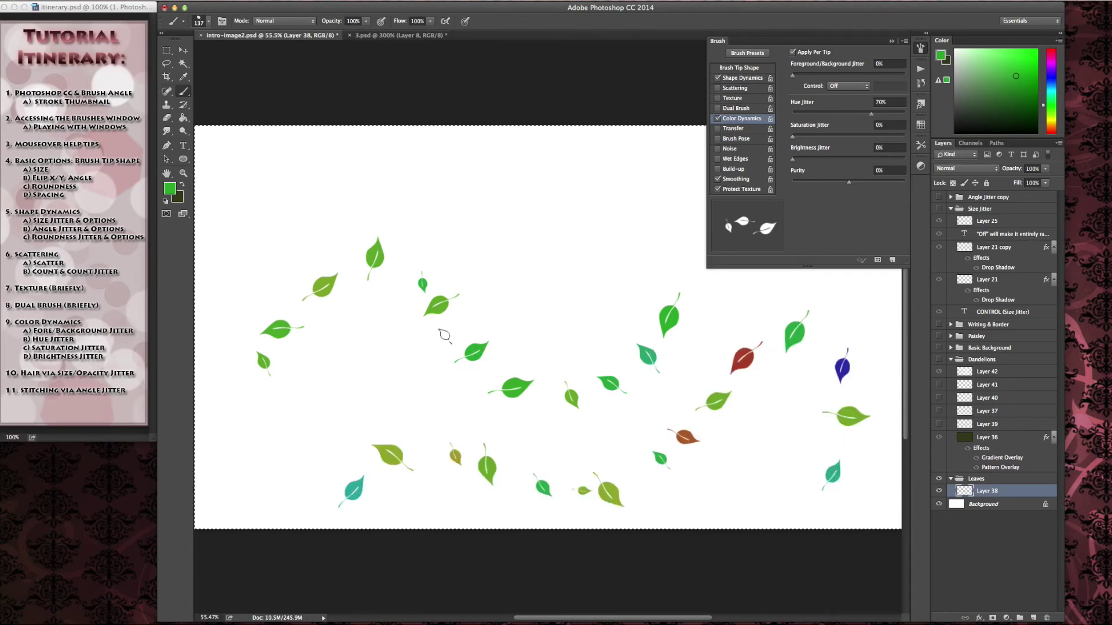
left_click_drag(872, 113, 779, 116)
key("Delete")
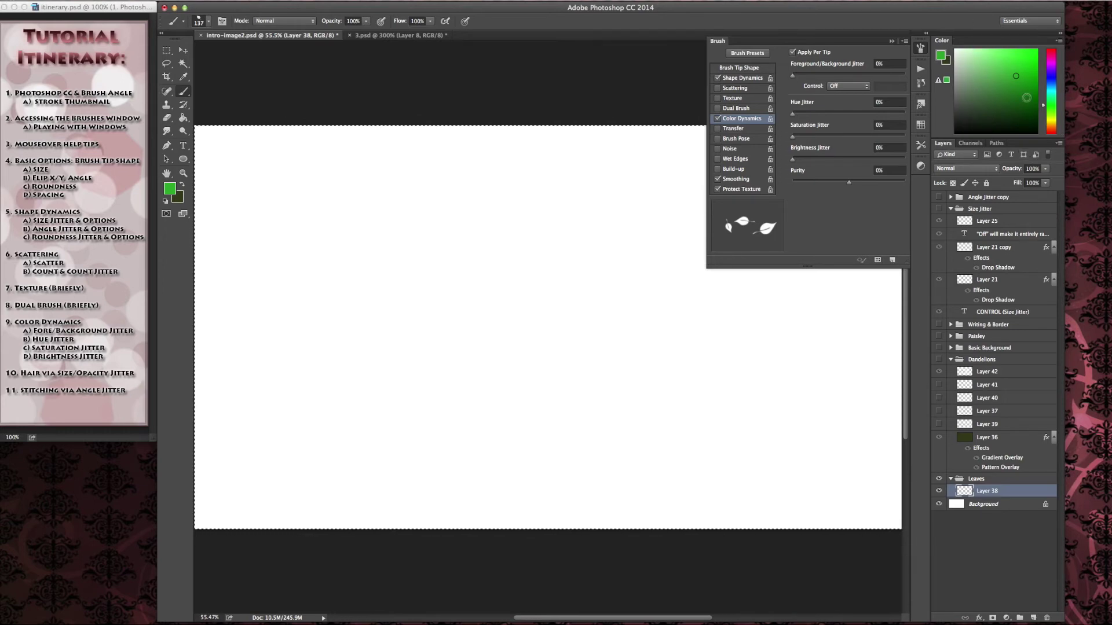
Paint three rows of leaves in a more muted green on Layer 38, with Saturation Jitter at 62%, 21% and 0%.
left_click_drag(793, 138, 863, 137)
mouse_move(288, 400)
left_mouse_down()
mouse_move(447, 338)
mouse_move(619, 342)
mouse_move(633, 298)
left_mouse_up()
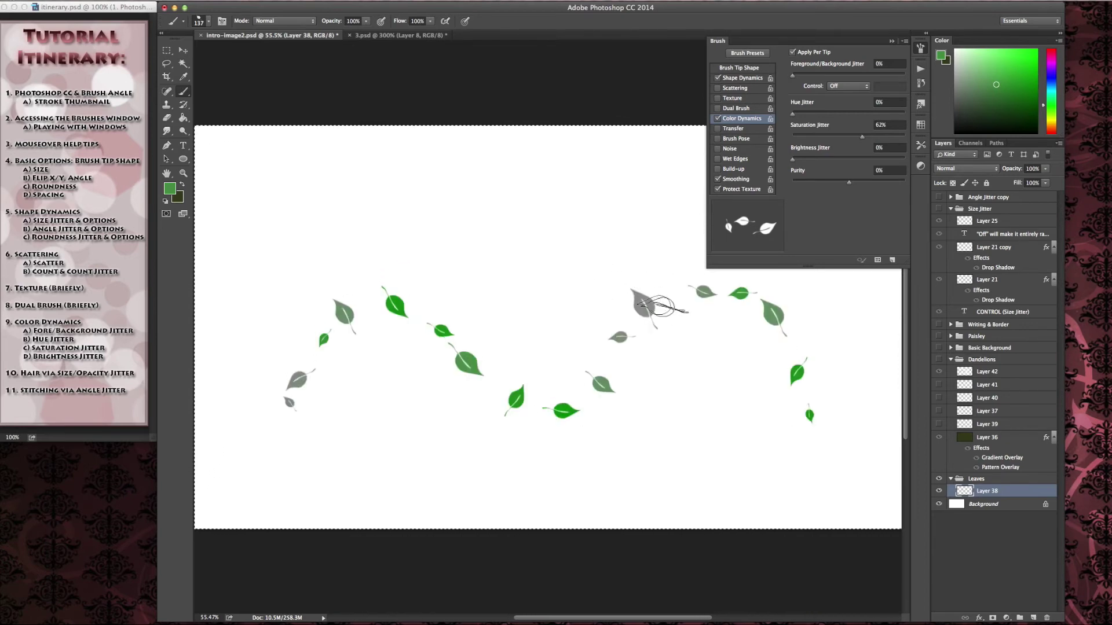
left_click_drag(863, 138, 816, 137)
mouse_move(298, 230)
left_mouse_down()
mouse_move(389, 206)
mouse_move(704, 211)
left_mouse_up()
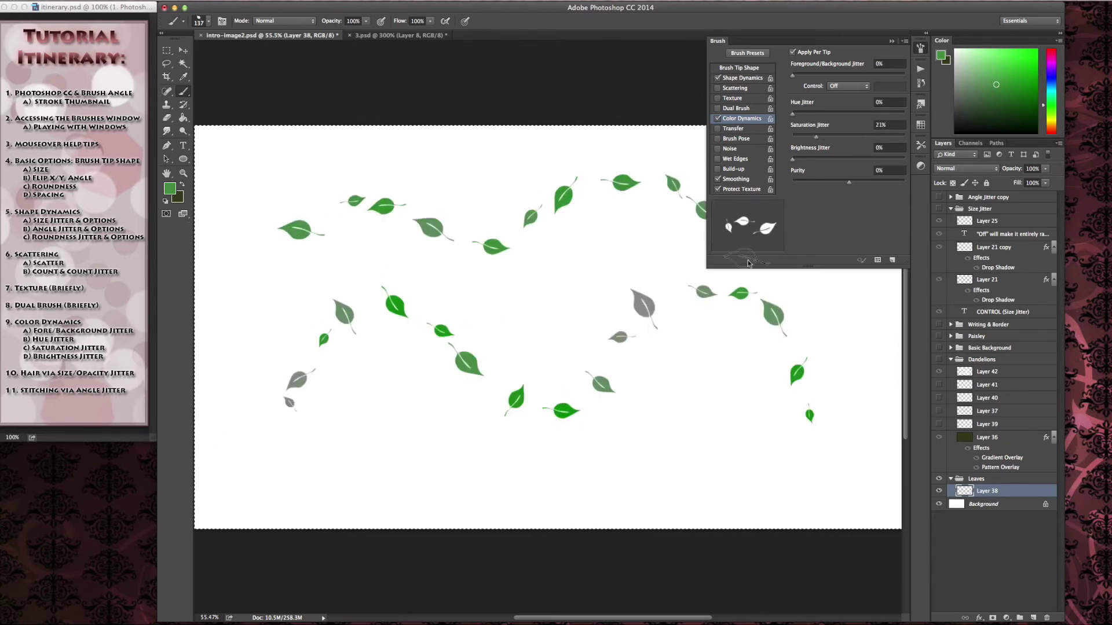
left_click_drag(816, 137, 792, 137)
left_click_drag(379, 466, 731, 459)
left_click_drag(815, 139, 835, 137)
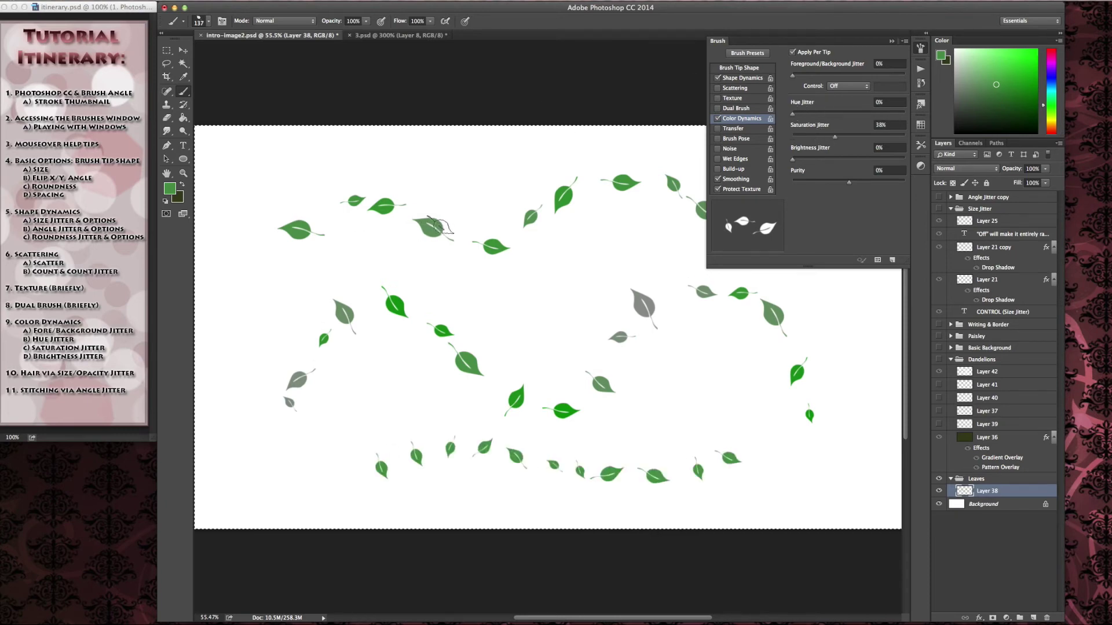
Clear Layer 38 and paint winding rows of leaves with Saturation Jitter at 0% and Brightness Jitter at 45%.
key("Delete")
mouse_move(834, 136)
left_mouse_down()
mouse_move(792, 137)
mouse_move(842, 158)
left_mouse_up()
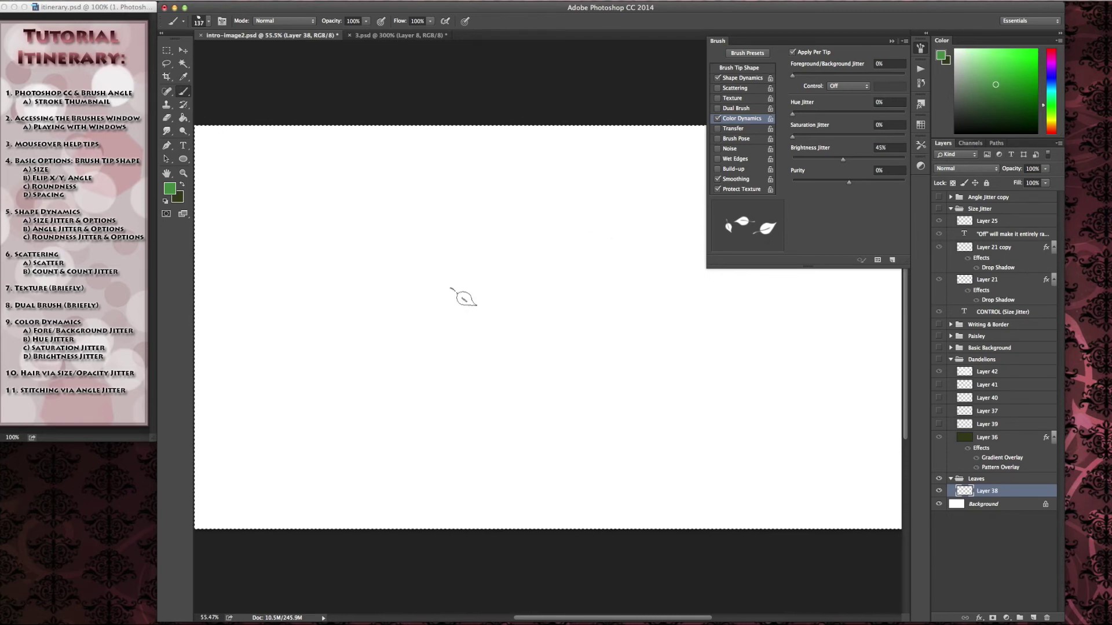
mouse_move(318, 424)
left_mouse_down()
mouse_move(384, 288)
mouse_move(482, 300)
mouse_move(597, 411)
mouse_move(732, 378)
mouse_move(746, 281)
mouse_move(643, 219)
mouse_move(308, 225)
mouse_move(285, 270)
left_mouse_up()
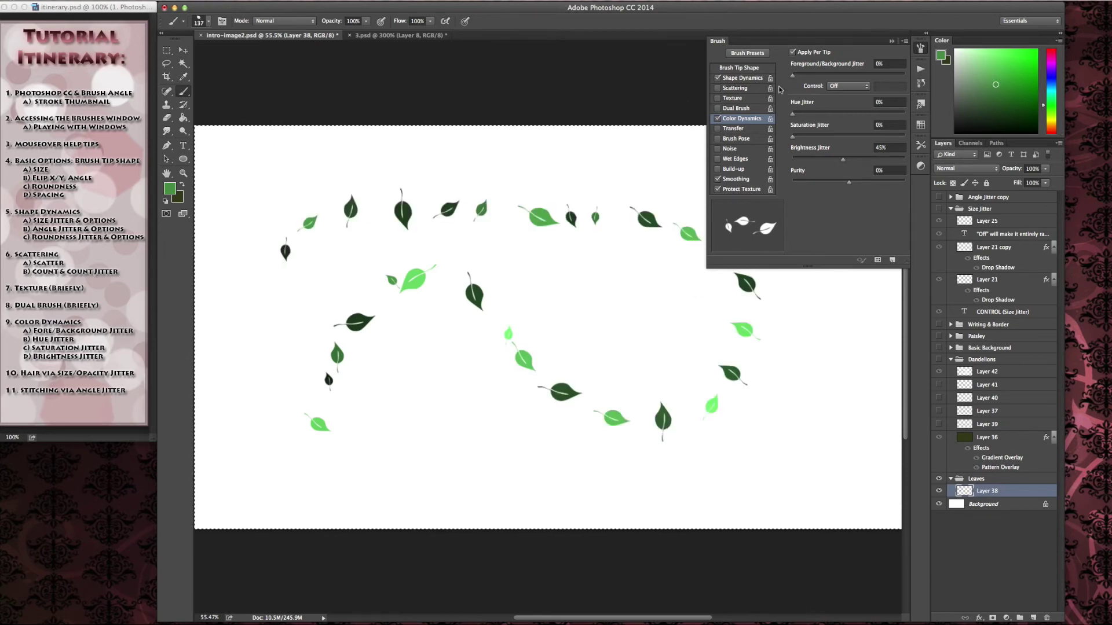
Clear Layer 38 and paint a wavy row of leaves with Hue Jitter at 23% and Saturation Jitter at 69%.
mouse_move(827, 137)
left_mouse_down()
mouse_move(871, 137)
mouse_move(818, 114)
left_mouse_up()
key("Delete")
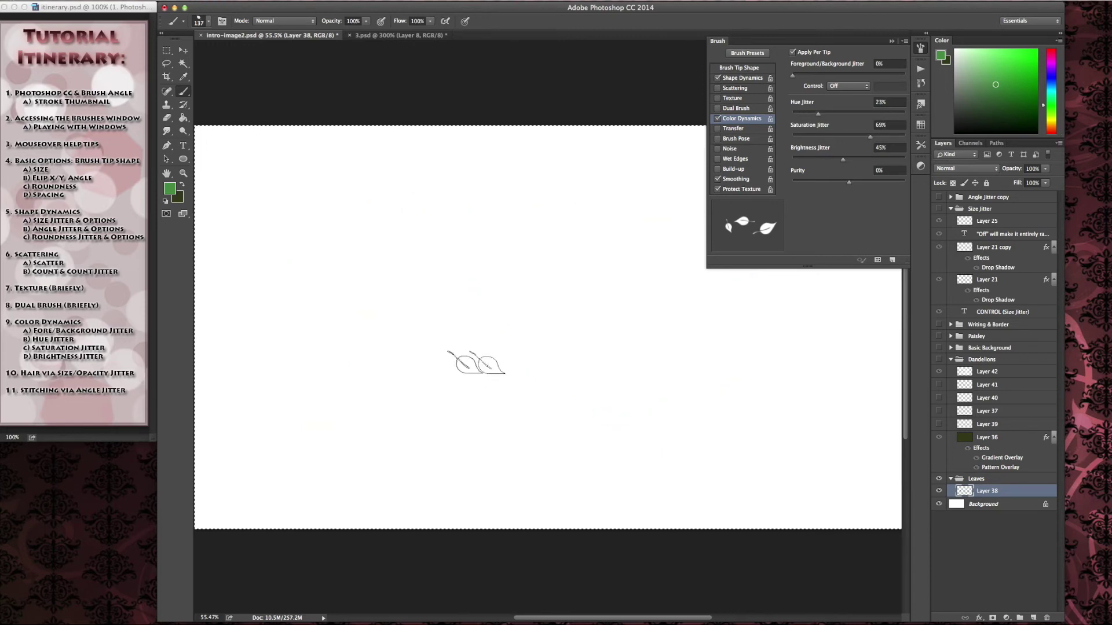
mouse_move(255, 435)
left_mouse_down()
mouse_move(278, 433)
mouse_move(400, 263)
mouse_move(539, 432)
mouse_move(702, 235)
mouse_move(804, 415)
left_mouse_up()
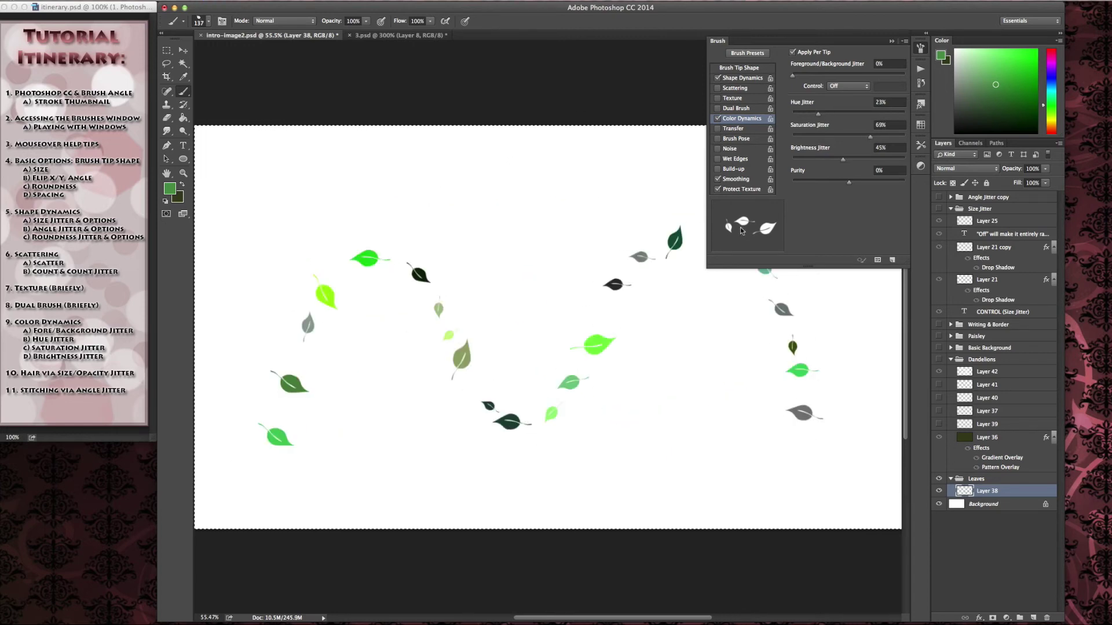
Paint leaves on the cleared Layer 38 with Foreground/Background Jitter 41%, Hue Jitter 14% and Saturation Jitter 22%, and clear the layer again.
left_click(838, 74)
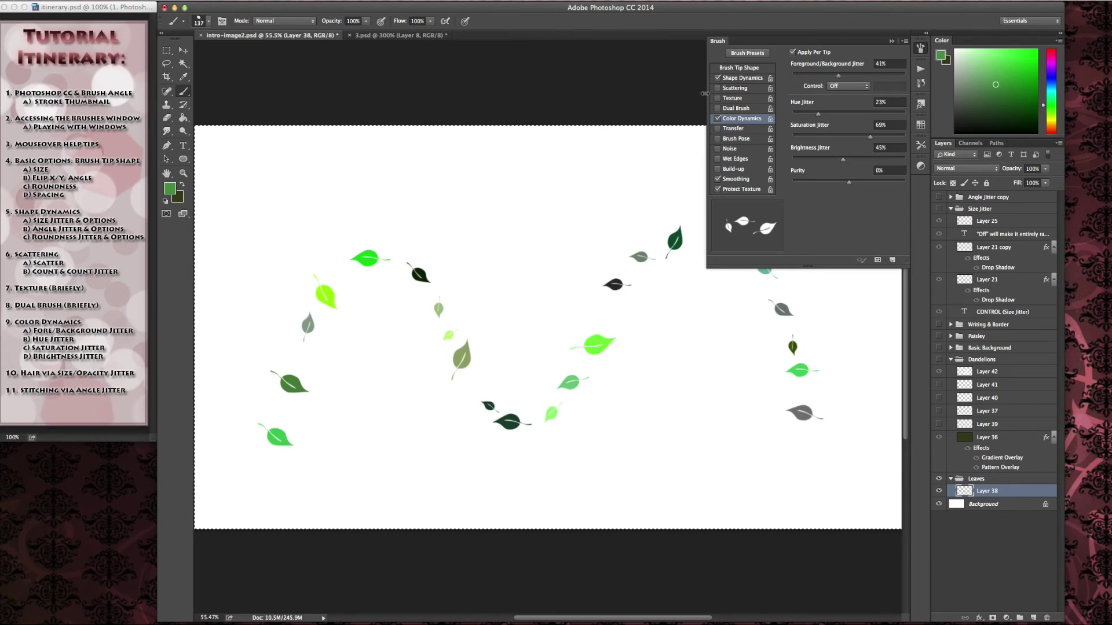
key("Delete")
mouse_move(818, 113)
left_mouse_down()
mouse_move(809, 116)
mouse_move(851, 139)
mouse_move(817, 138)
left_mouse_up()
left_click(305, 433)
mouse_move(330, 297)
left_mouse_down()
mouse_move(454, 342)
mouse_move(544, 402)
mouse_move(644, 234)
mouse_move(760, 363)
mouse_move(707, 463)
mouse_move(517, 463)
mouse_move(425, 322)
mouse_move(534, 204)
mouse_move(666, 376)
left_mouse_up()
key("Delete")
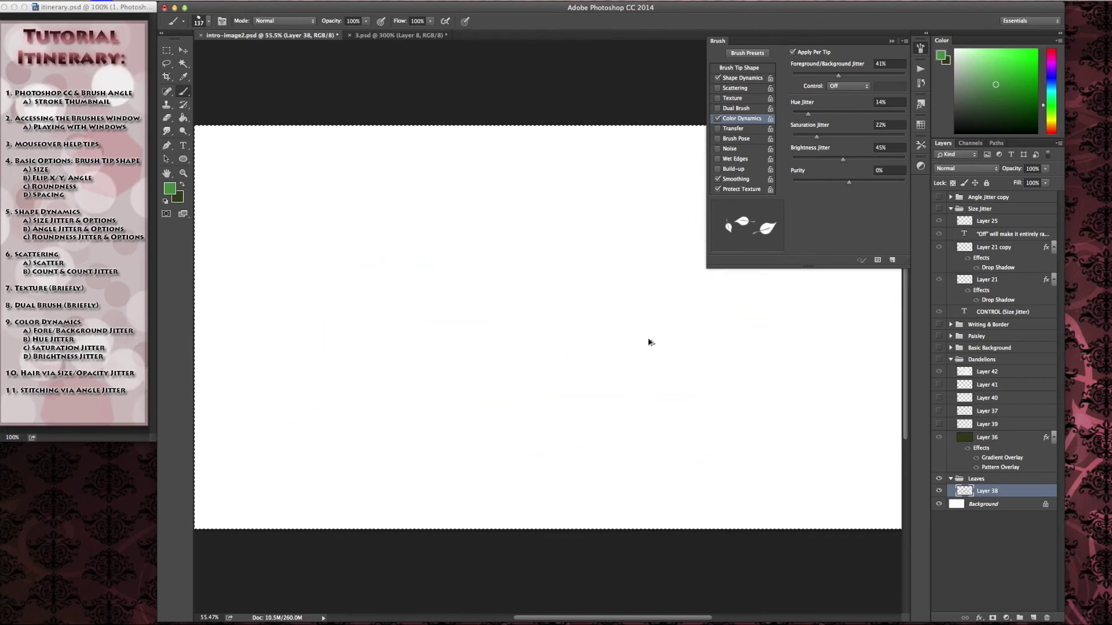
Set the brush's Scatter to 655% and paint scattered leaves across Layer 38.
left_click(747, 88)
left_click_drag(819, 64, 866, 64)
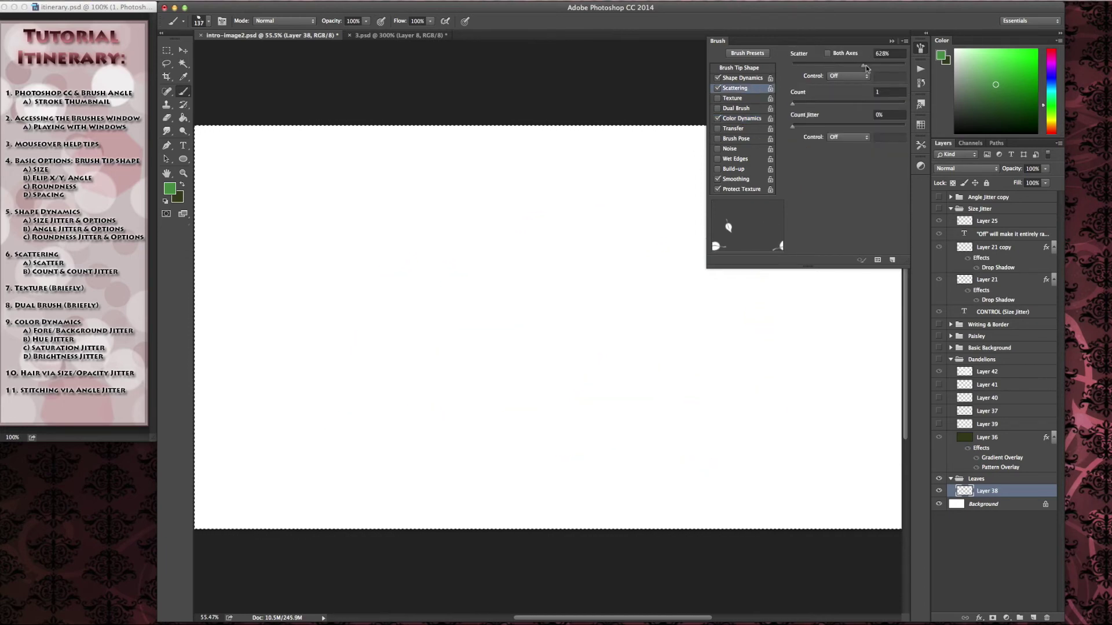
mouse_move(315, 429)
left_mouse_down()
mouse_move(541, 410)
mouse_move(748, 472)
mouse_move(620, 228)
mouse_move(374, 272)
mouse_move(702, 363)
mouse_move(716, 276)
left_mouse_up()
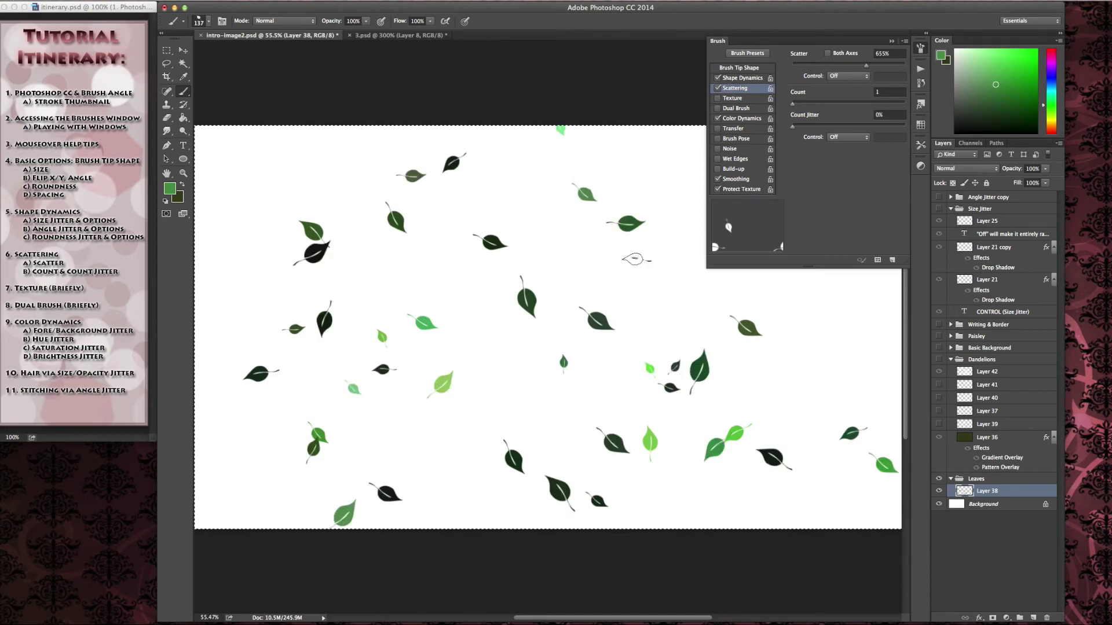
Enable Wet Edges on the 99 px round brush and paint horizontal test strokes on Layer 38, undoing and repainting along the way.
left_click(733, 160)
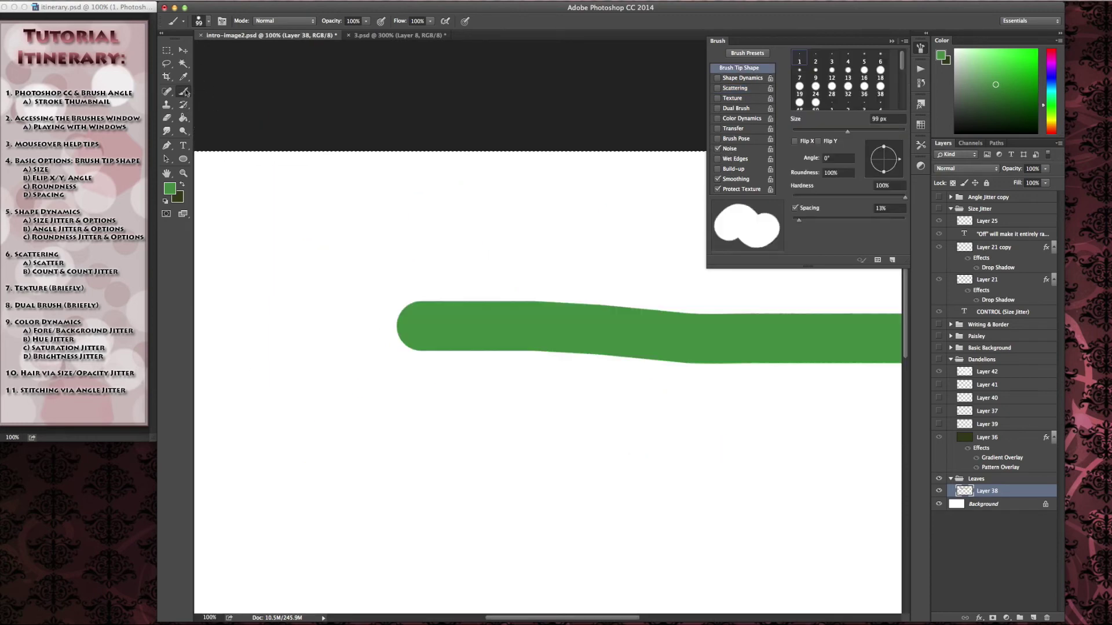
left_click(733, 158)
left_click_drag(360, 439, 686, 440)
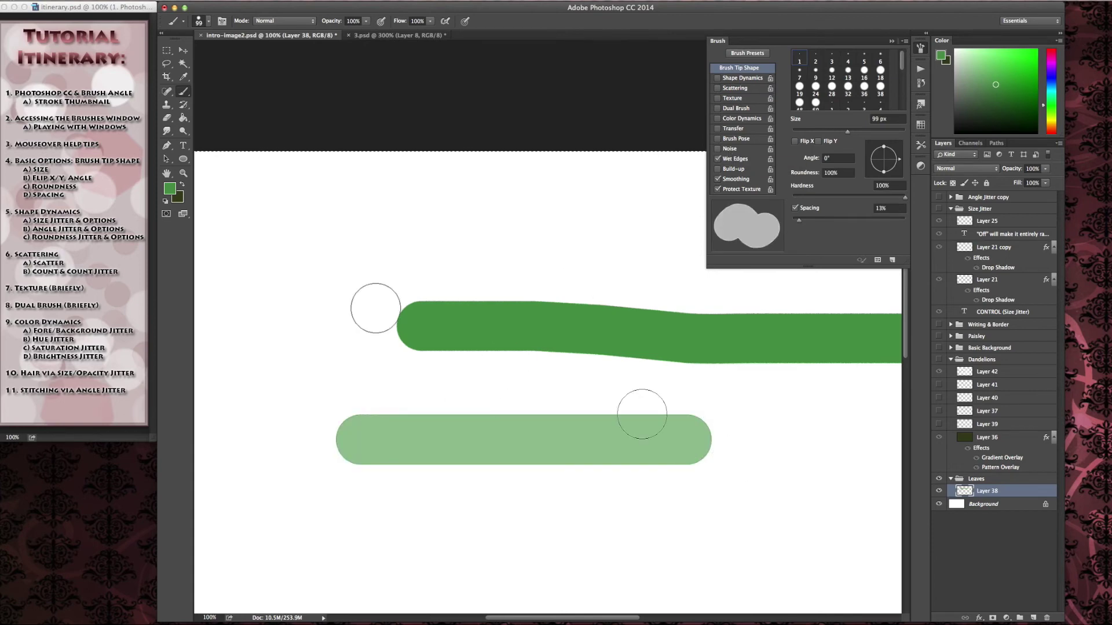
left_click_drag(360, 442, 658, 439)
key("ctrl+z")
key("alt+super+z")
left_click_drag(296, 465, 686, 462)
key("z")
left_click(348, 447)
left_click(401, 440)
left_click(405, 439)
left_click(405, 438)
key("v")
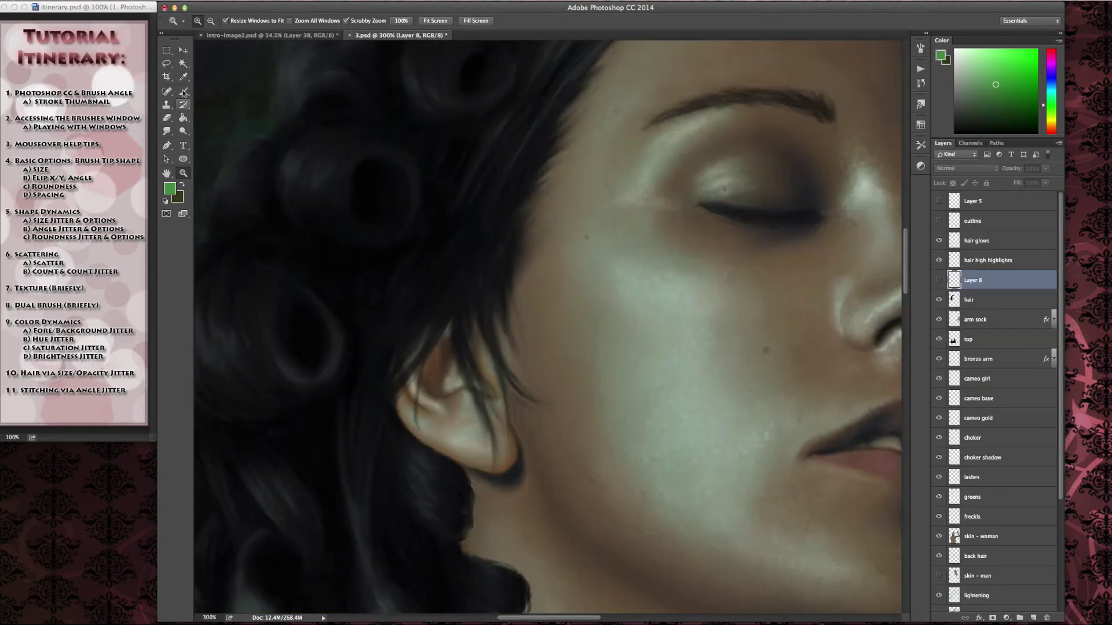
In 3.psd, activate the Brush tool and replace the current brushes with the SS-skin-textures set.
left_click(183, 91)
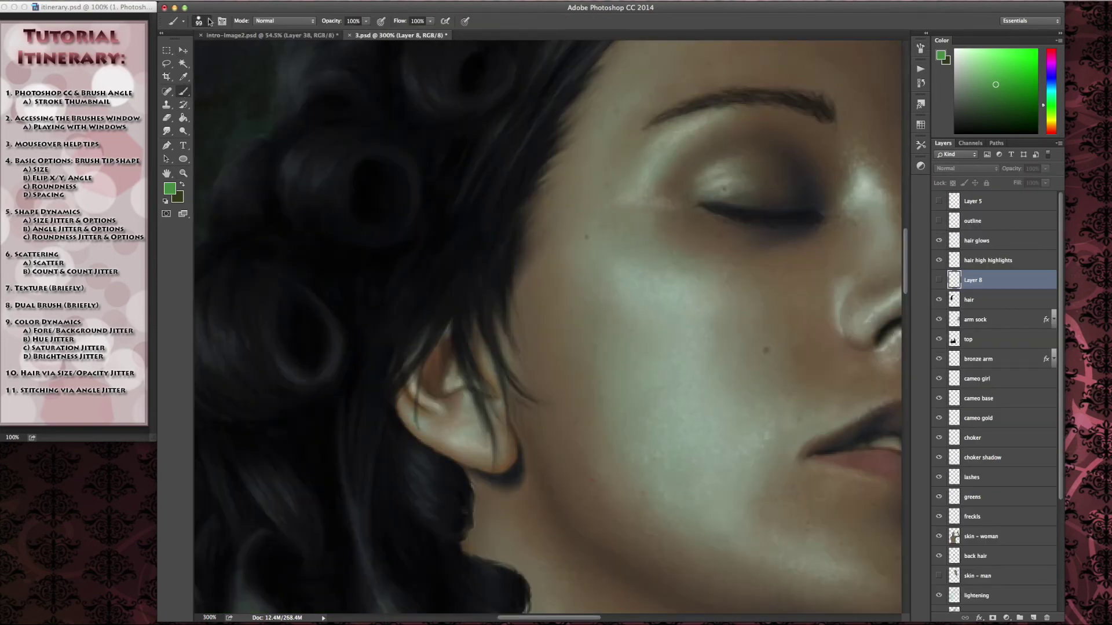
left_click(210, 21)
left_click(293, 39)
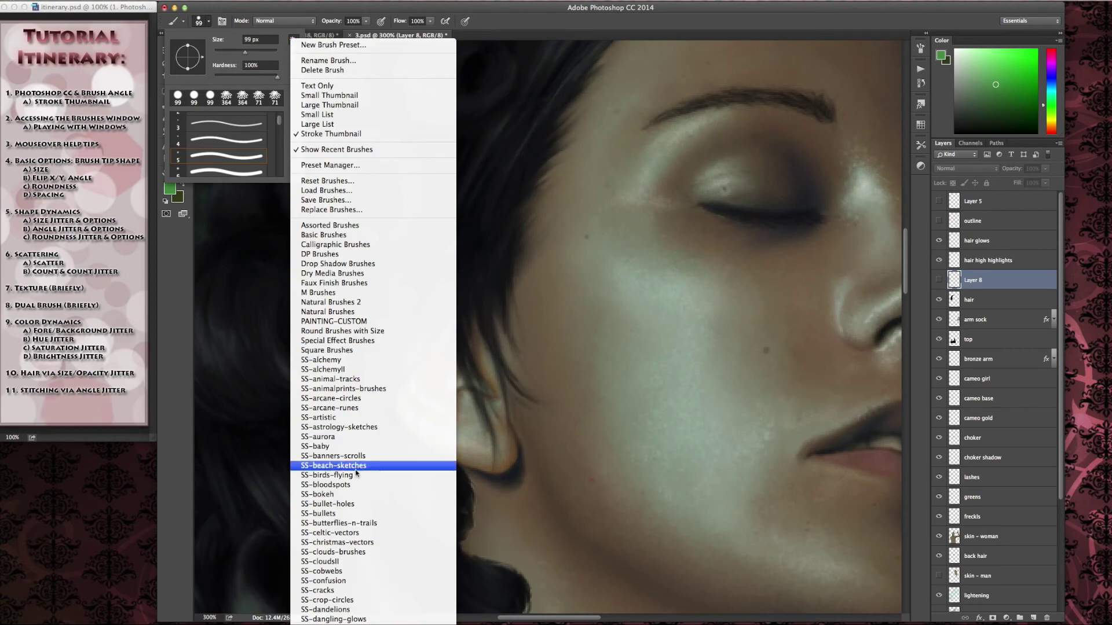
scroll(355, 500, "down", 15)
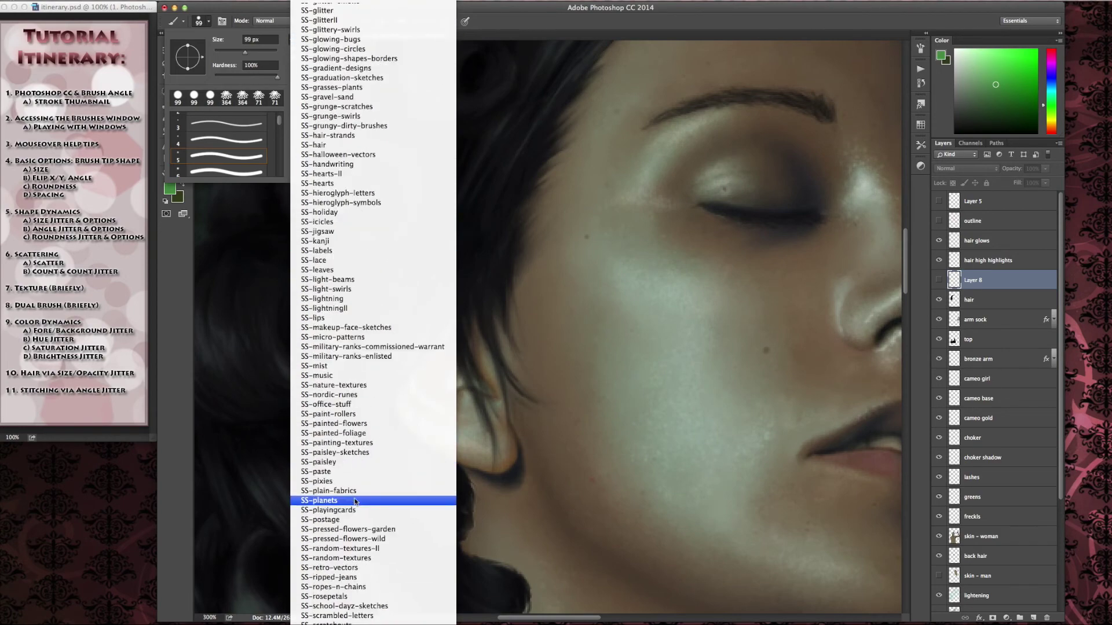
scroll(355, 502, "down", 10)
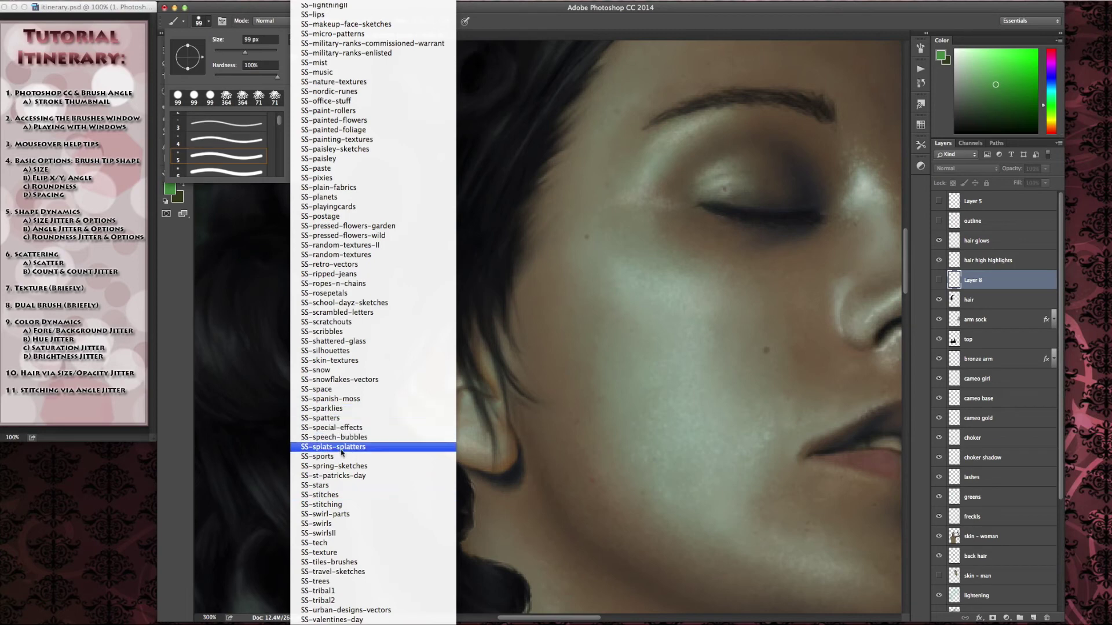
left_click(344, 363)
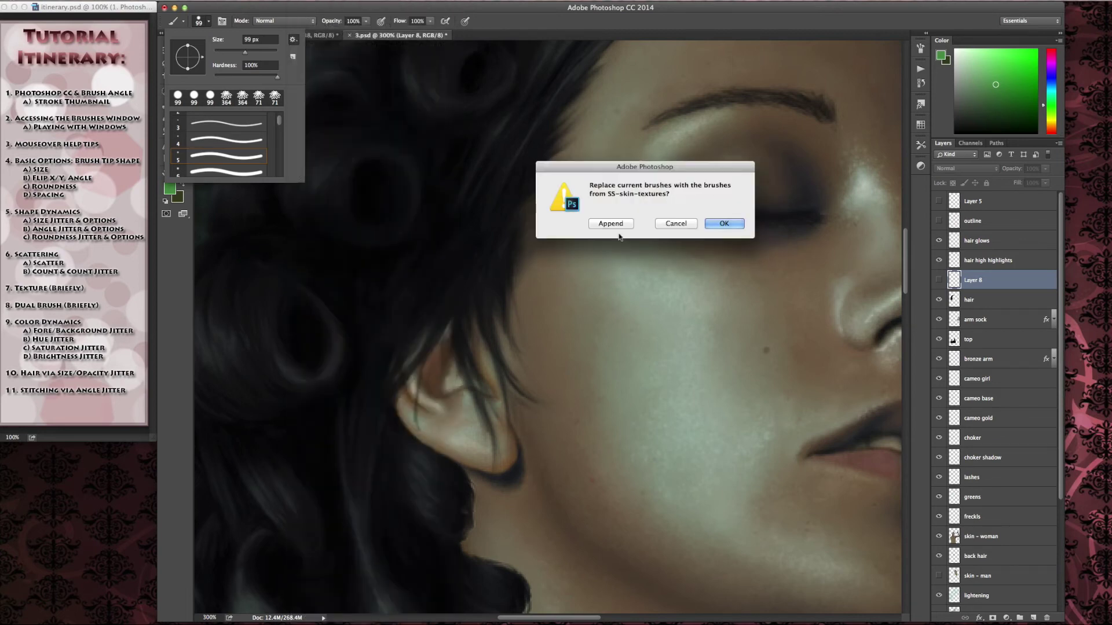
left_click(711, 223)
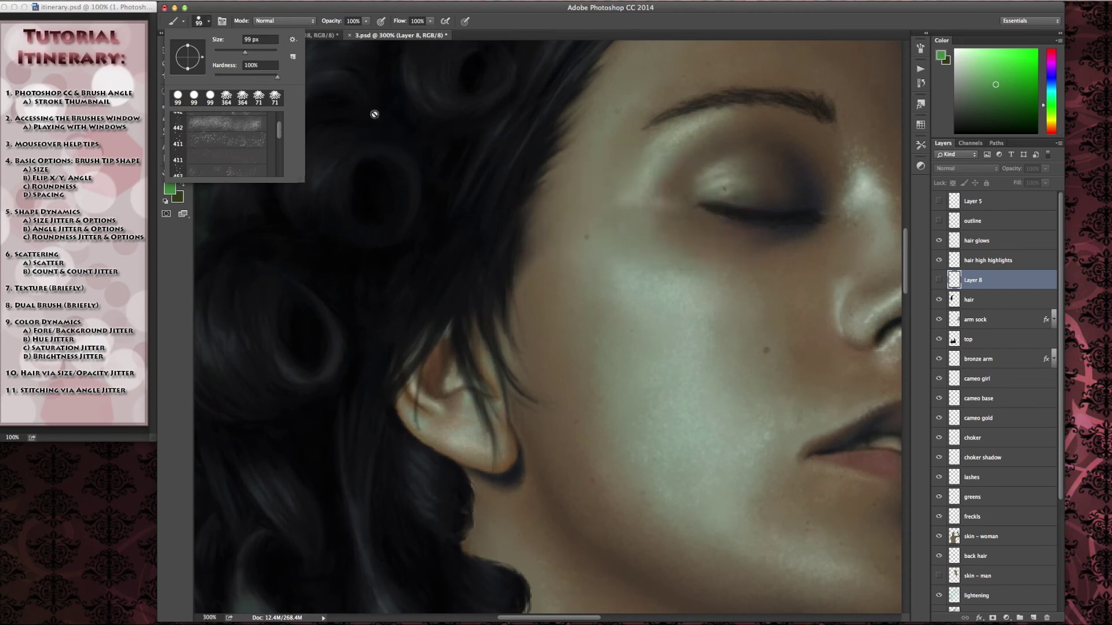
Choose the 463 px skin texture brush and reduce its size to 236 px.
mouse_move(279, 132)
left_mouse_down()
mouse_move(281, 178)
mouse_move(281, 102)
left_mouse_up()
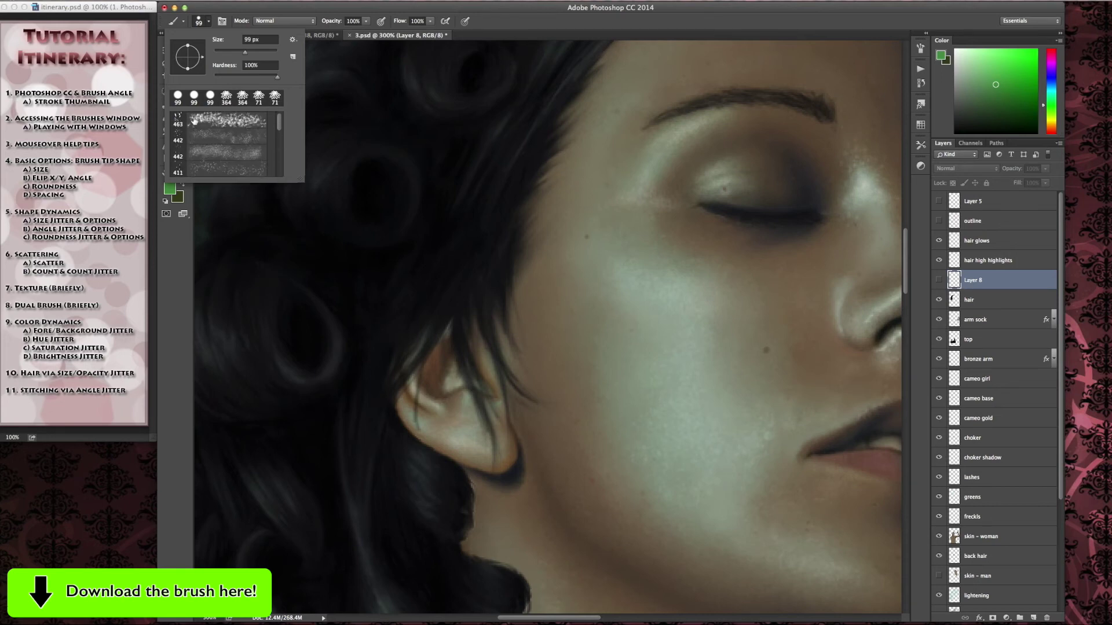
left_click(195, 120)
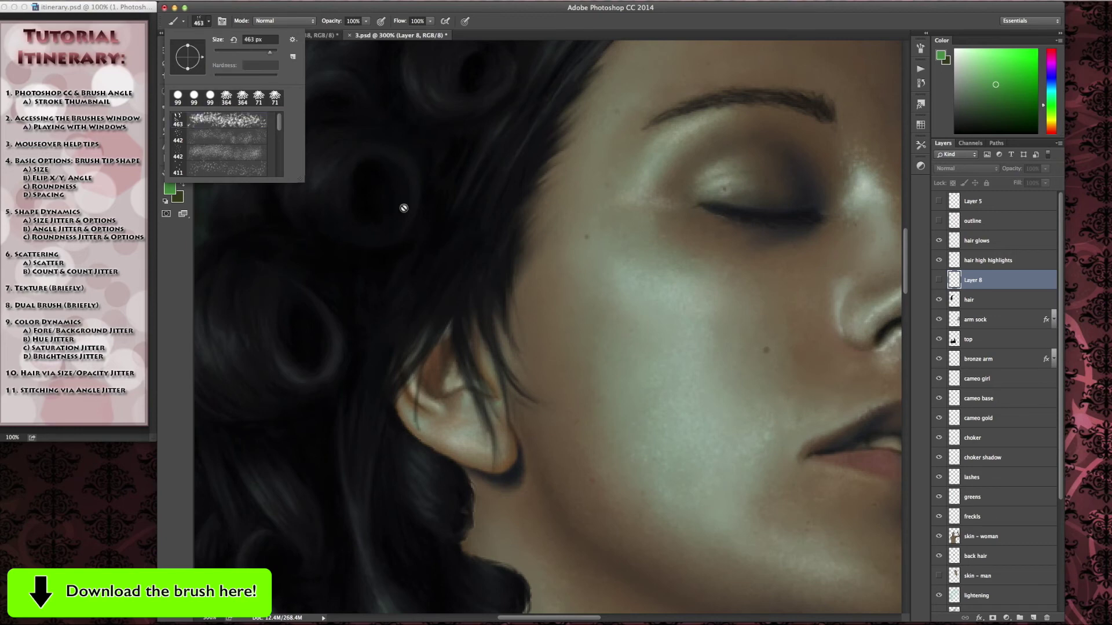
left_click_drag(271, 53, 264, 54)
left_click(209, 22)
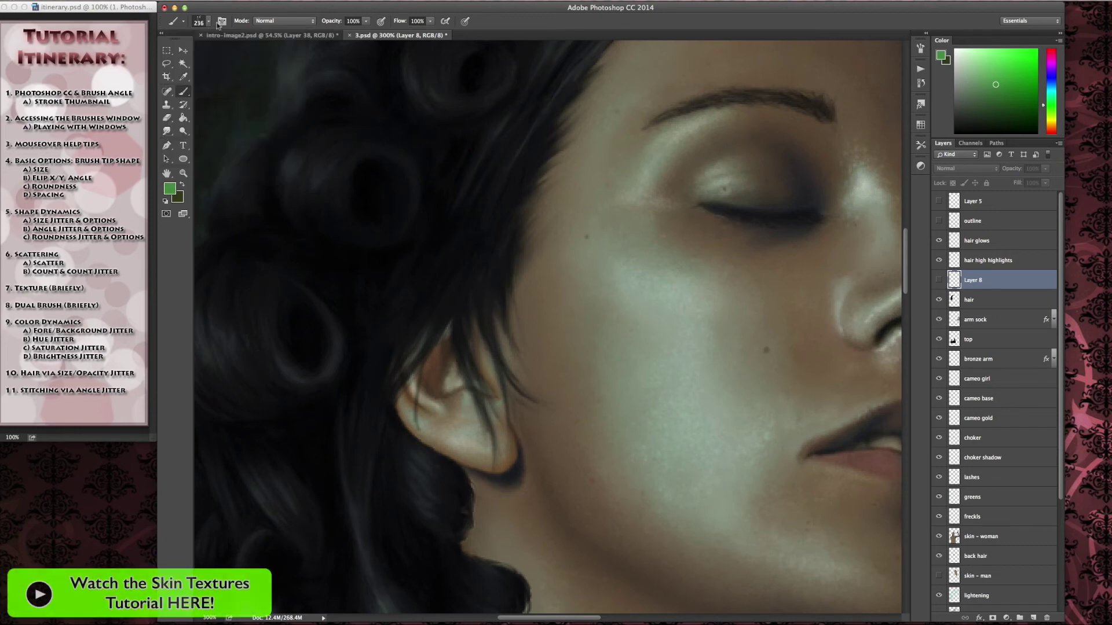
key("z")
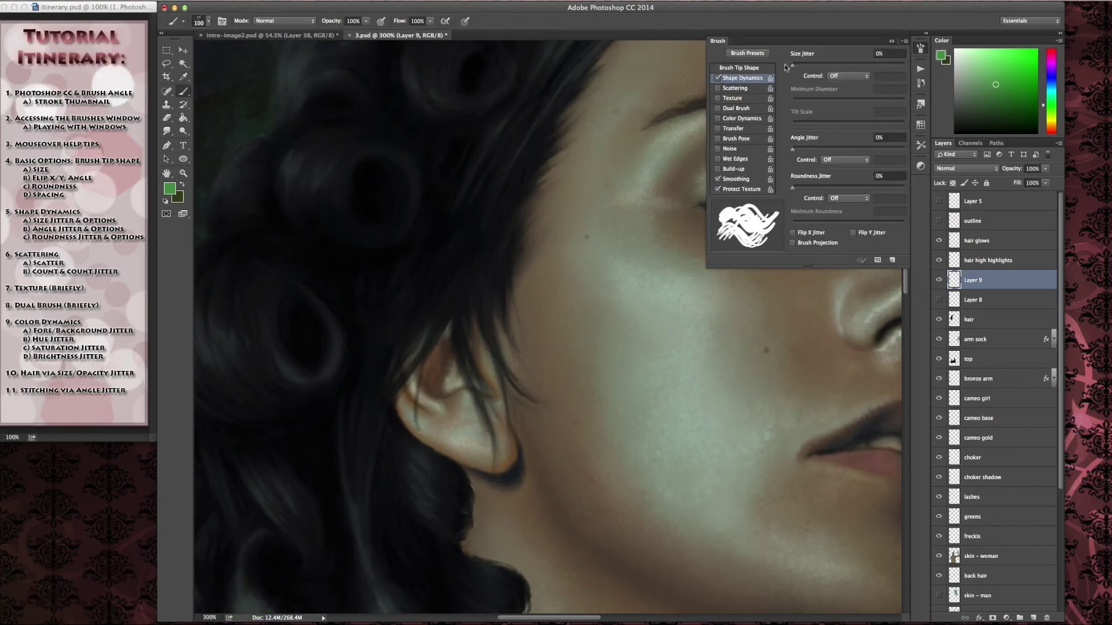
Set the Shape Dynamics size control to Fade, and in Transfer set Flow Jitter to 0% and the opacity control to Fade.
left_click(839, 77)
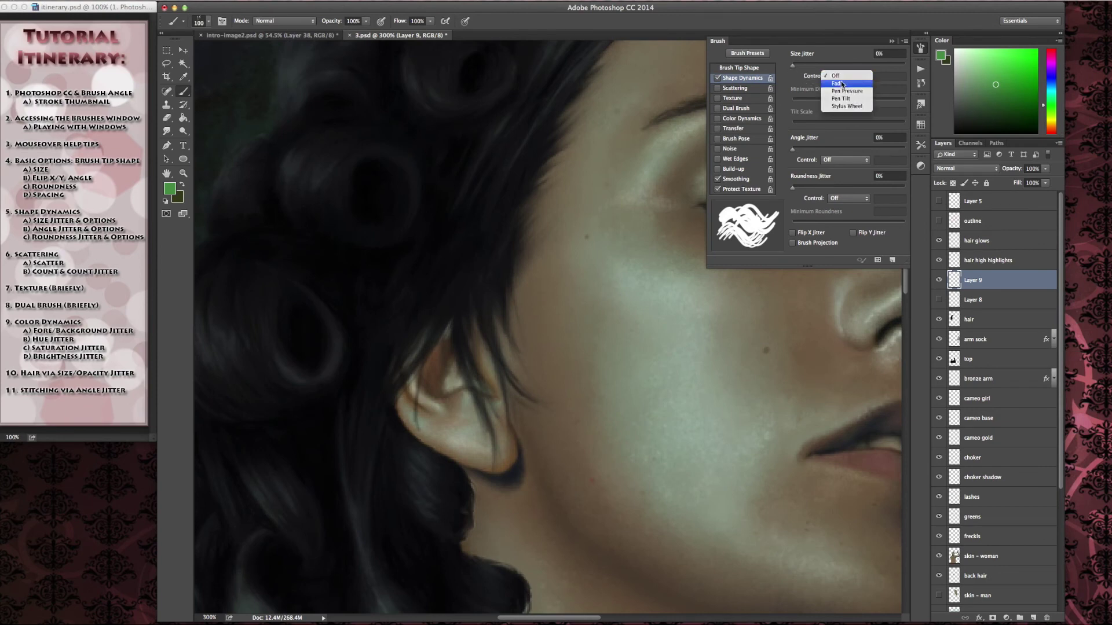
left_click(841, 84)
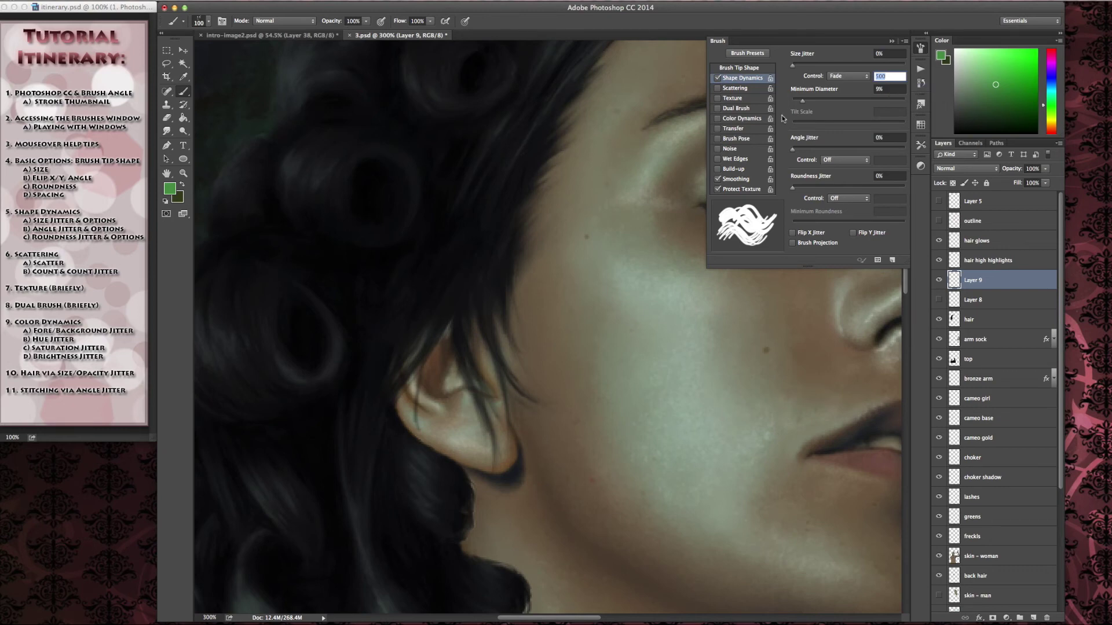
left_click(729, 130)
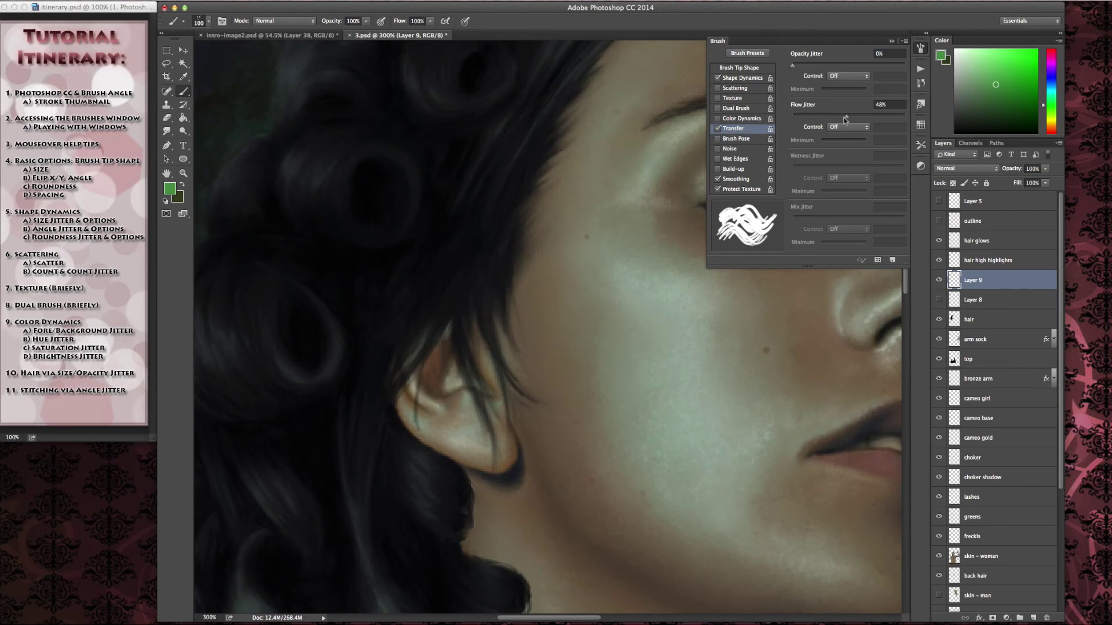
left_click_drag(848, 118, 787, 119)
left_click(847, 76)
left_click(846, 84)
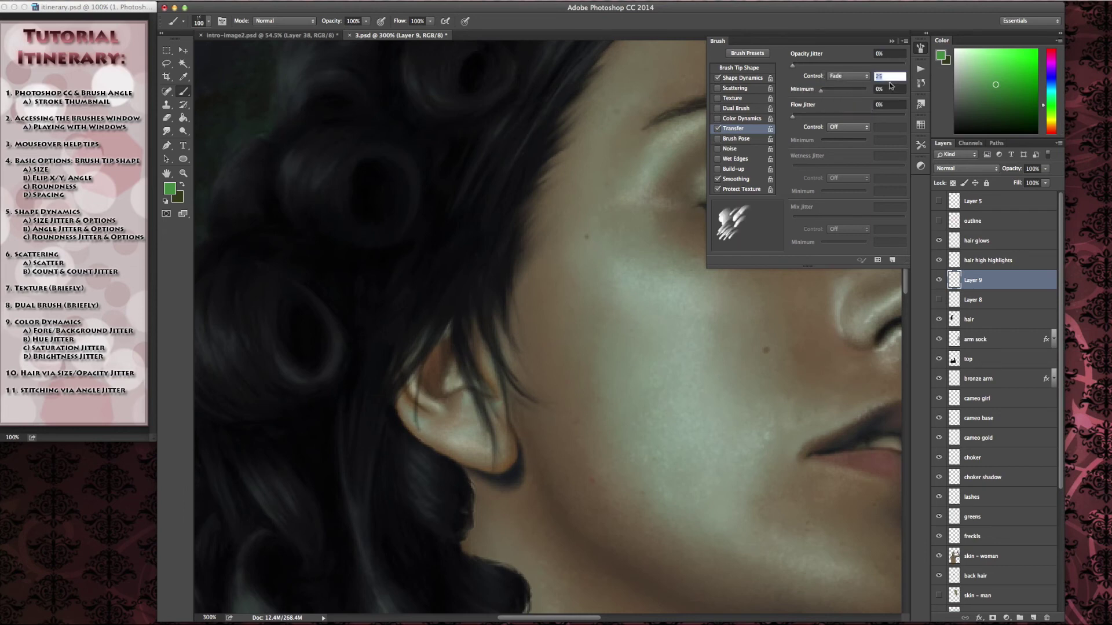
Try a size fade of 100 steps in Shape Dynamics and settle on 200 steps.
left_click(748, 81)
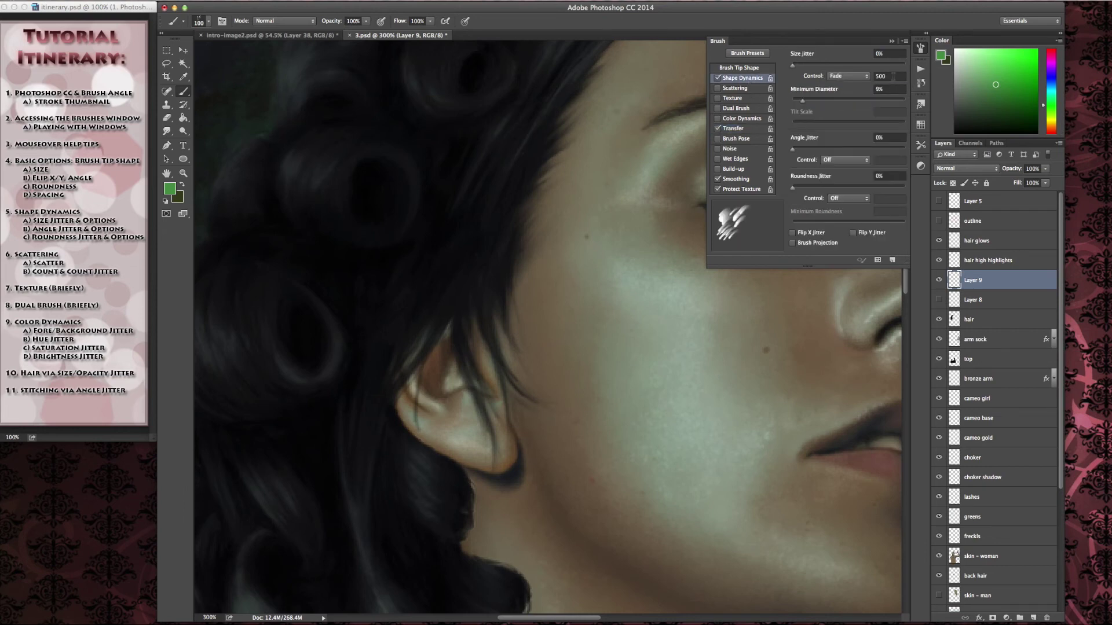
type("100")
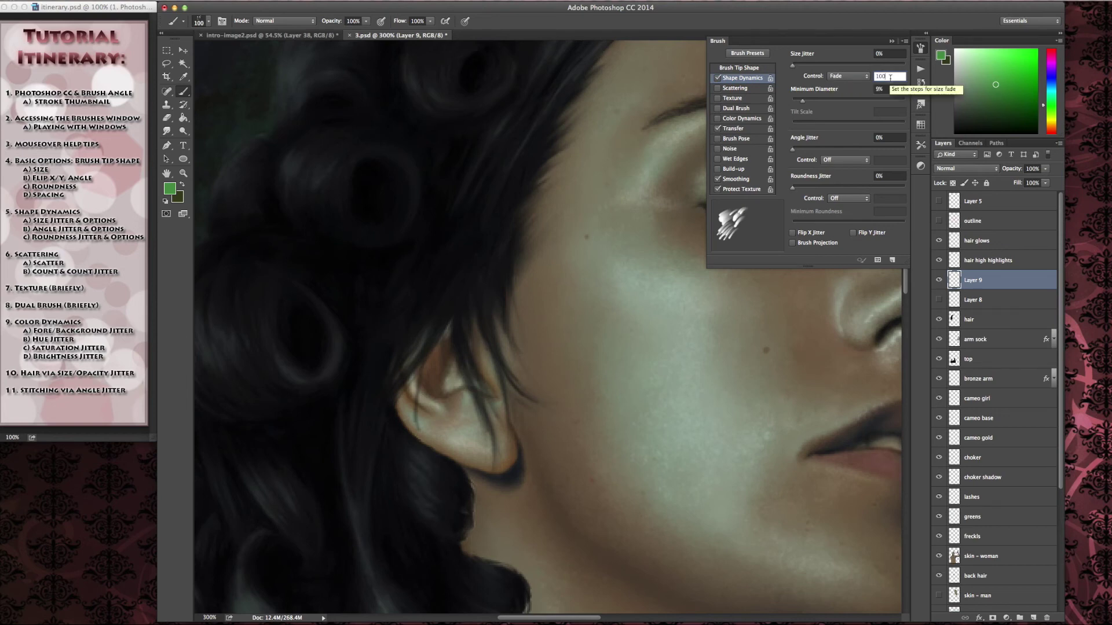
key("Return")
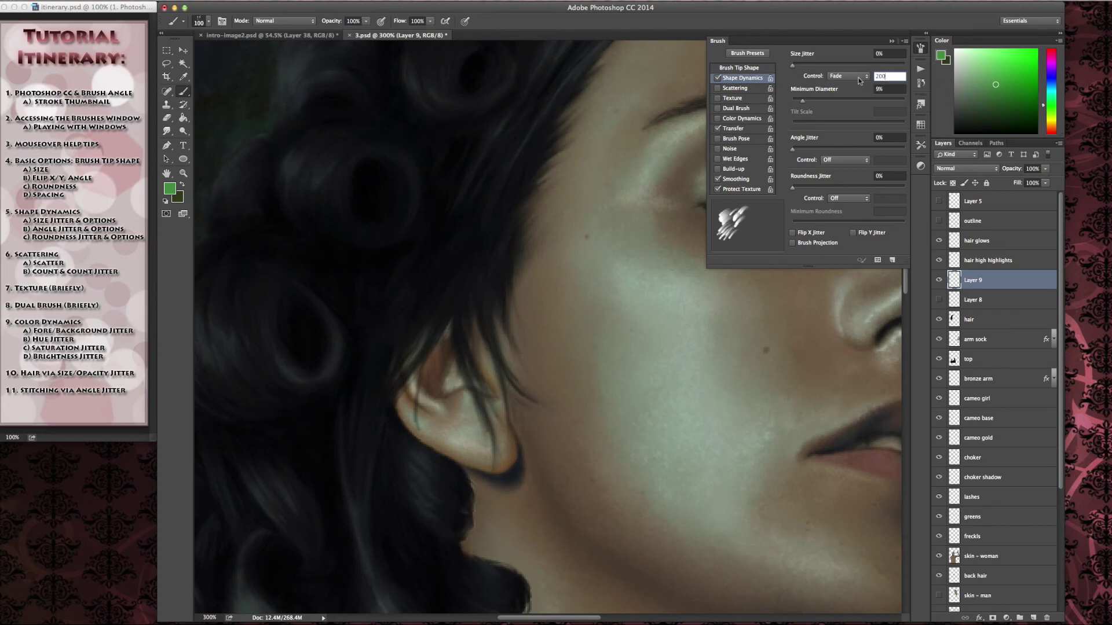
Set the opacity fade in Transfer to 200 steps and close the brush settings.
left_click(734, 129)
left_click_drag(884, 77, 832, 80)
type("200")
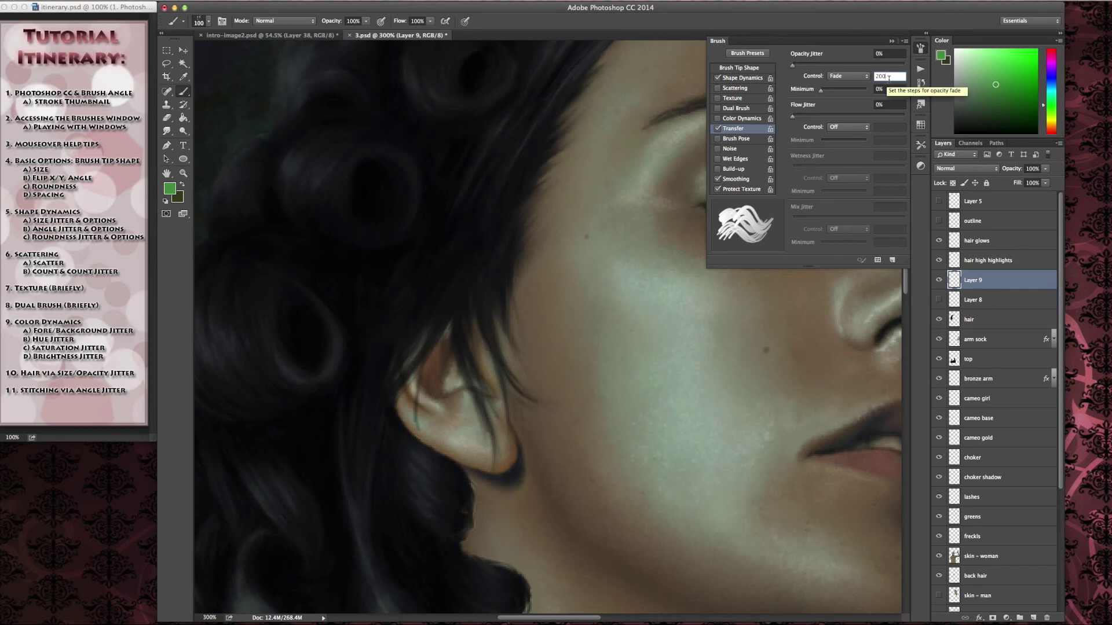
key("Return")
left_click(922, 50)
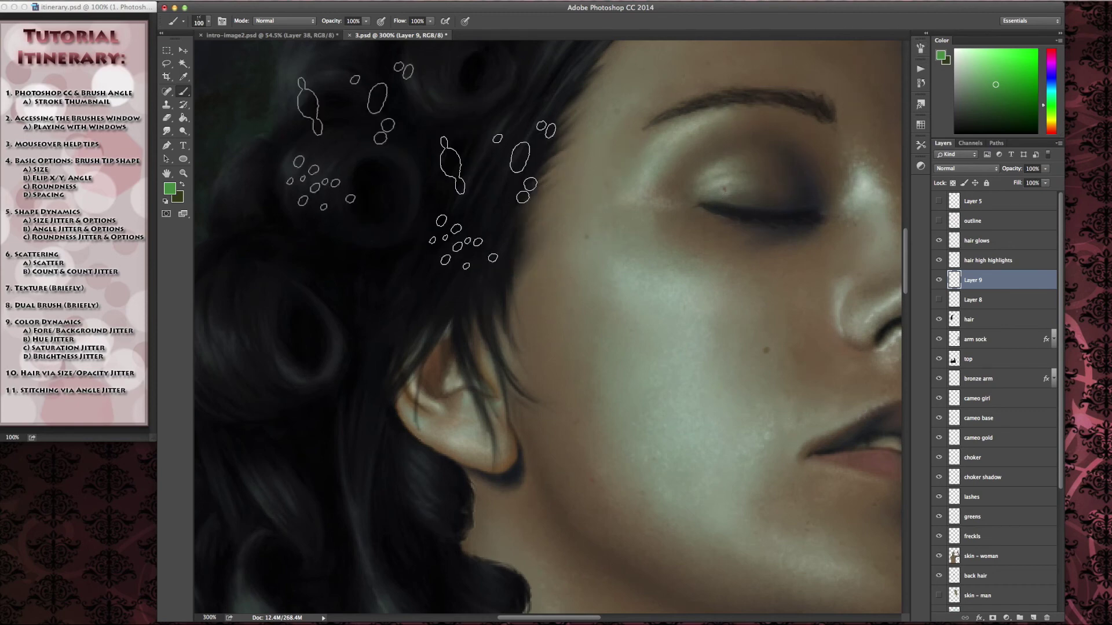
Reduce the texture brush's size to 12 px.
left_click(207, 25)
left_click_drag(245, 52, 221, 52)
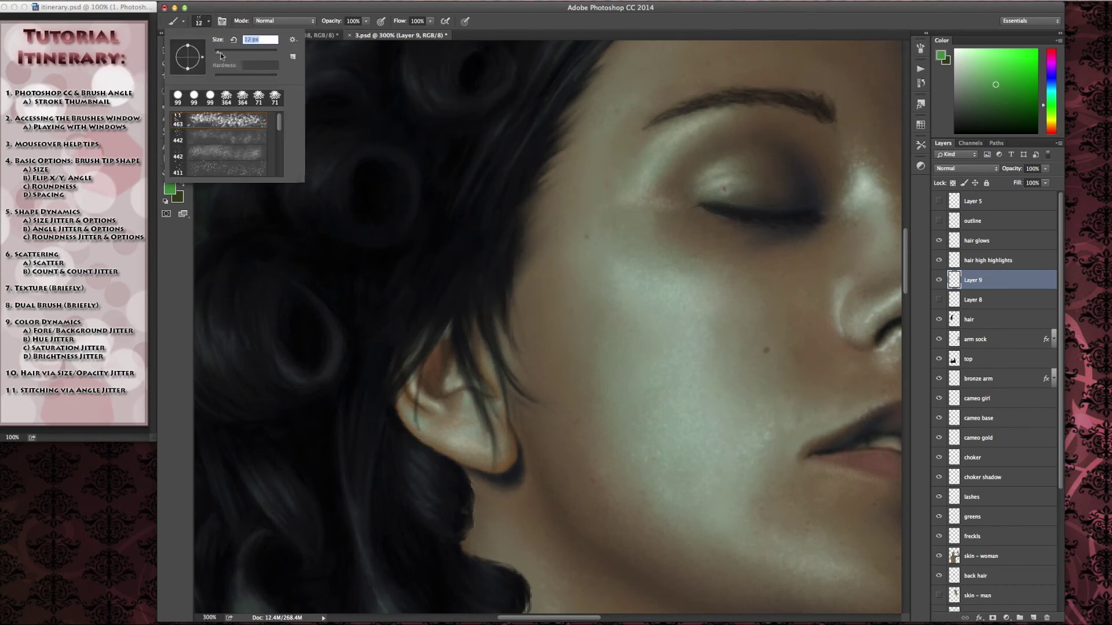
left_click(209, 23)
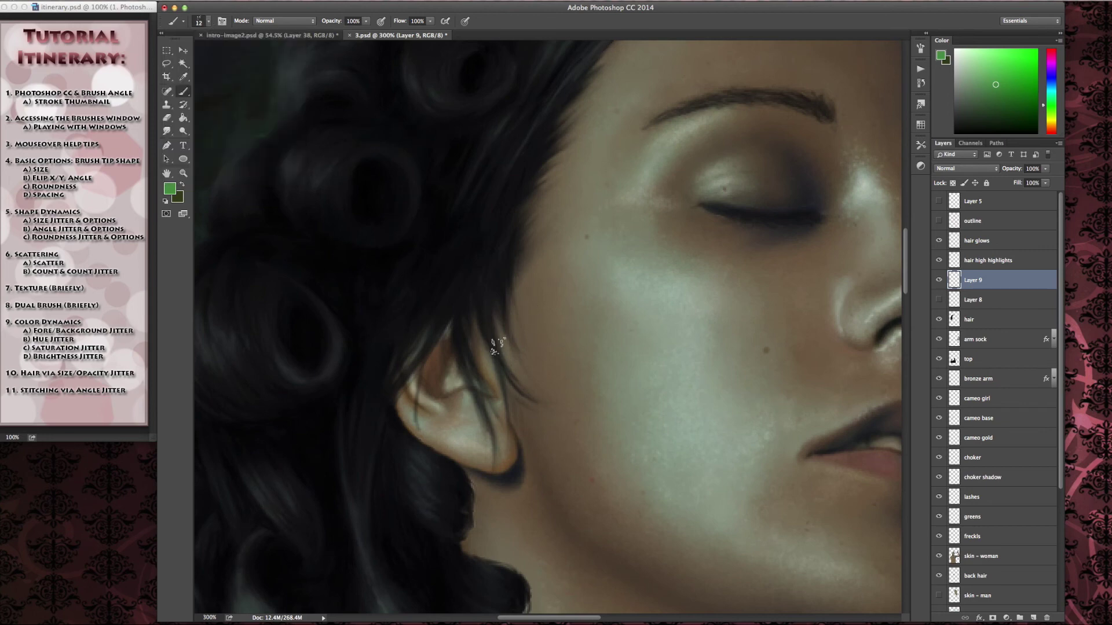
Sample the dark hair color and paint fading hair strands over the temple and cheek on Layer 9 with the brush at 22 px.
left_click(183, 78)
left_click(491, 261)
key("b")
key("bracketright")
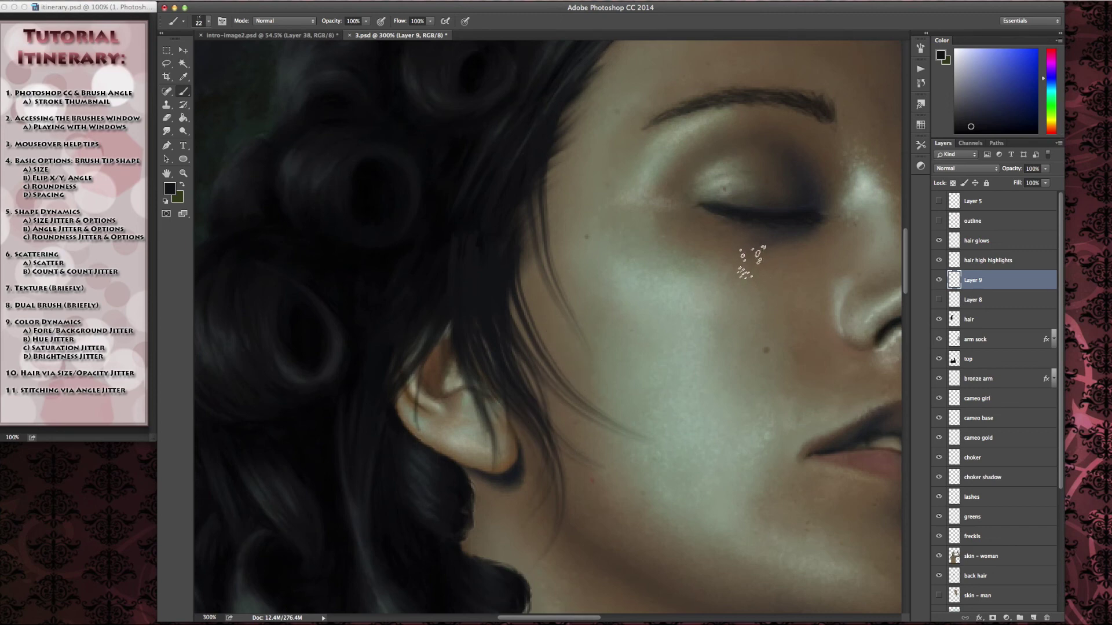
Add a new layer above Layer 9 and enable a size fade in Shape Dynamics plus Transfer for the 2 px brush.
left_click(921, 49)
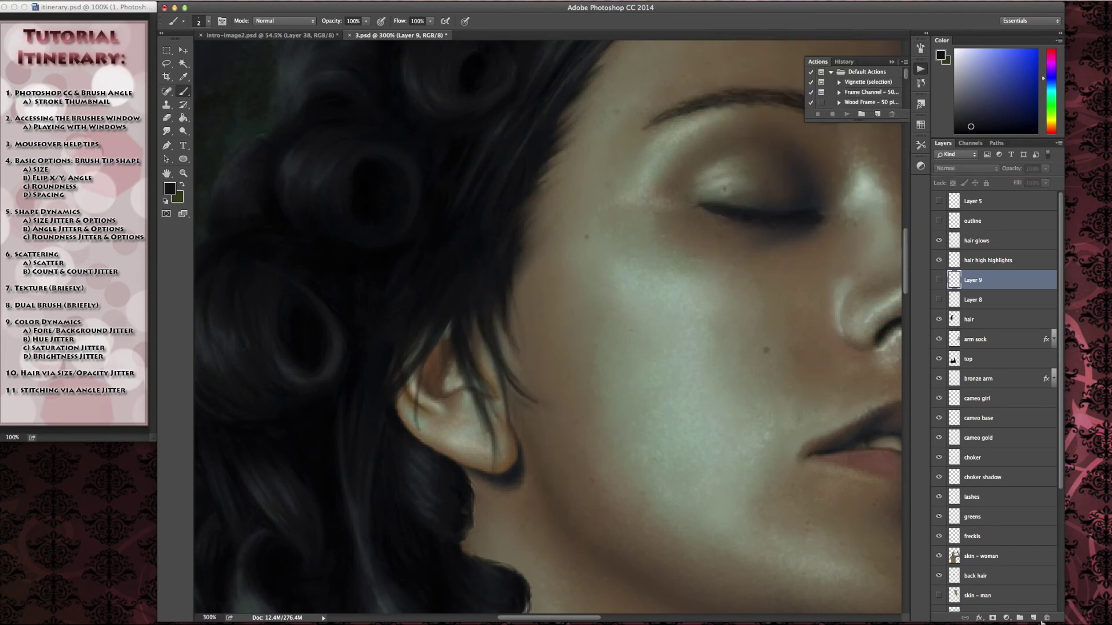
left_click(1034, 618)
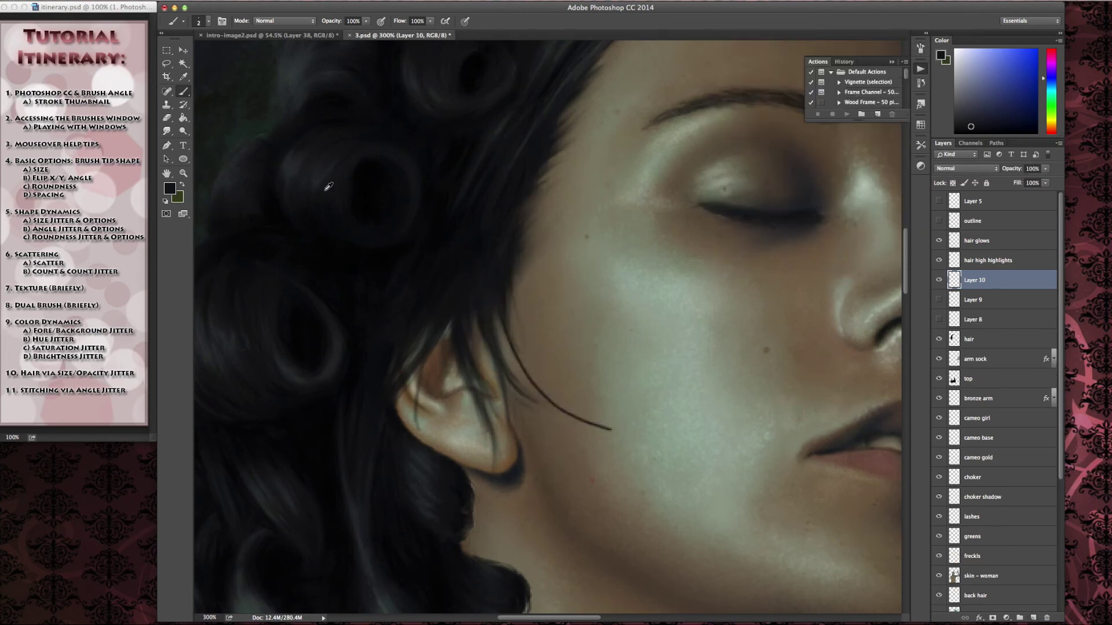
left_click(920, 49)
left_click(746, 77)
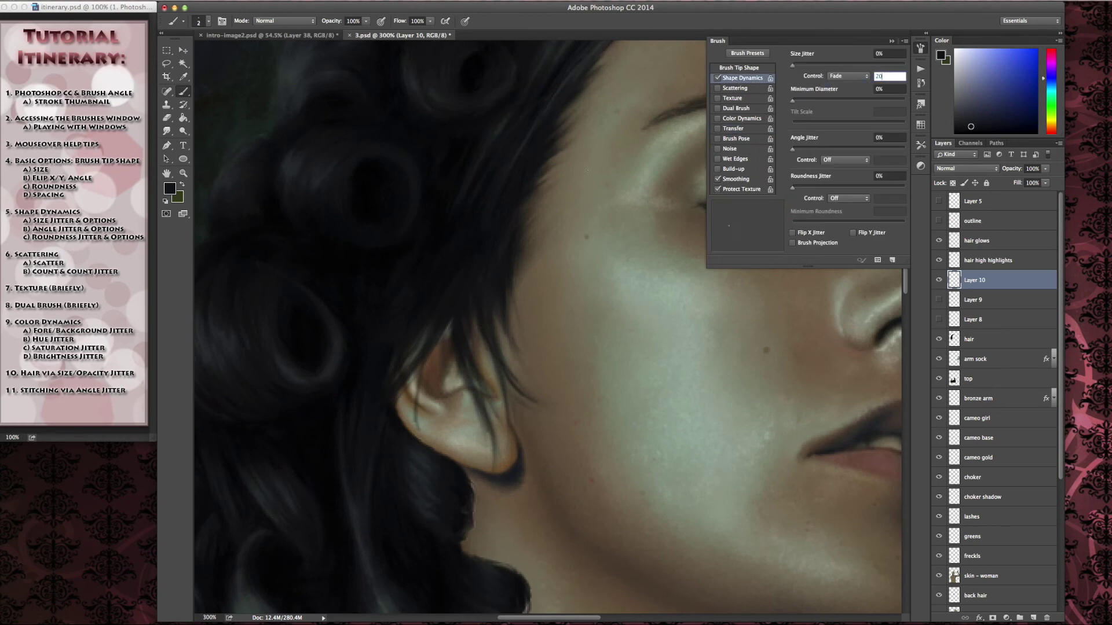
left_click(735, 129)
left_click(920, 49)
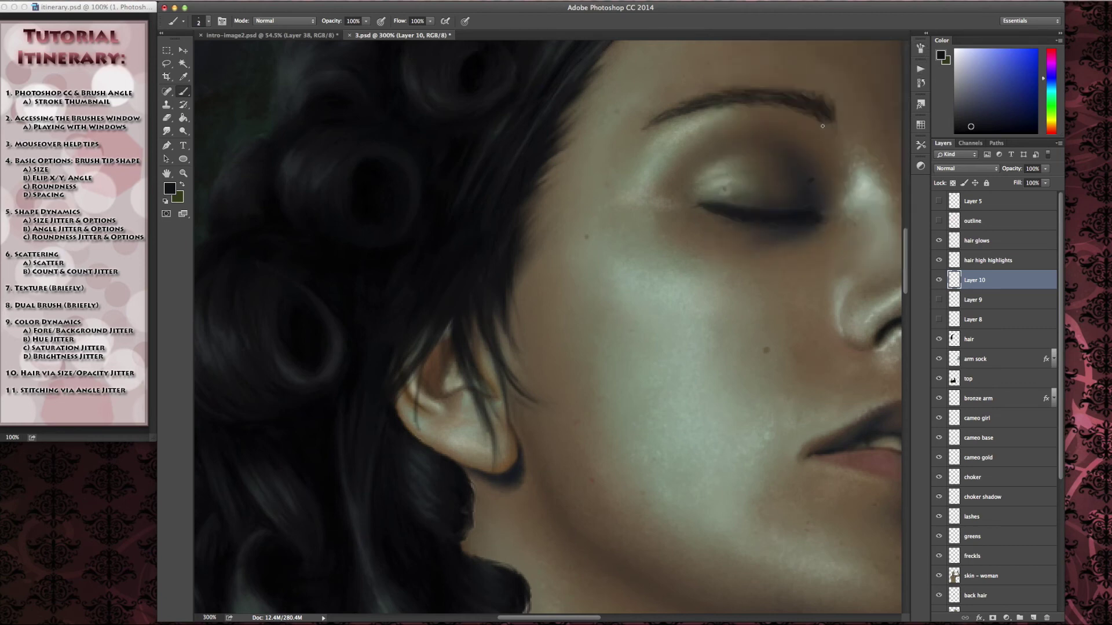
Paint fine stray hair strands around the ear and in front of it on Layer 10 with the 2 px brush.
left_click_drag(474, 356, 503, 435)
left_click_drag(481, 371, 491, 472)
left_click_drag(474, 337, 502, 455)
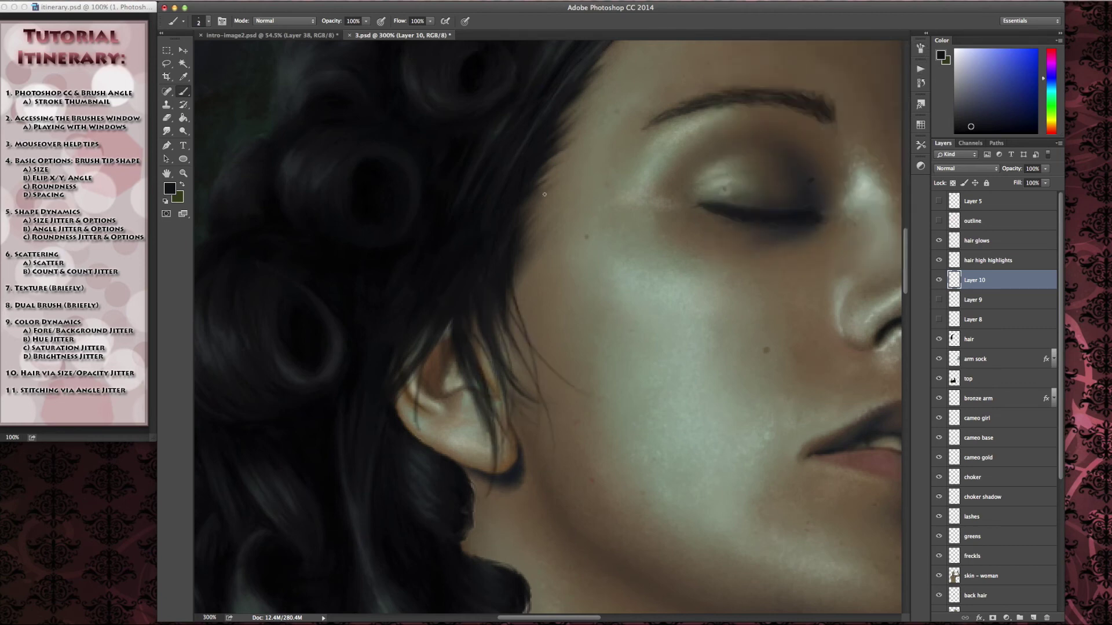
left_click_drag(505, 310, 526, 362)
left_click_drag(436, 336, 457, 452)
left_click_drag(443, 382, 482, 434)
left_click_drag(472, 325, 505, 403)
Adjust the opacity fade in Transfer and paint long curved hair strands from the temple down the cheek on Layer 10.
left_click(922, 69)
left_click(921, 49)
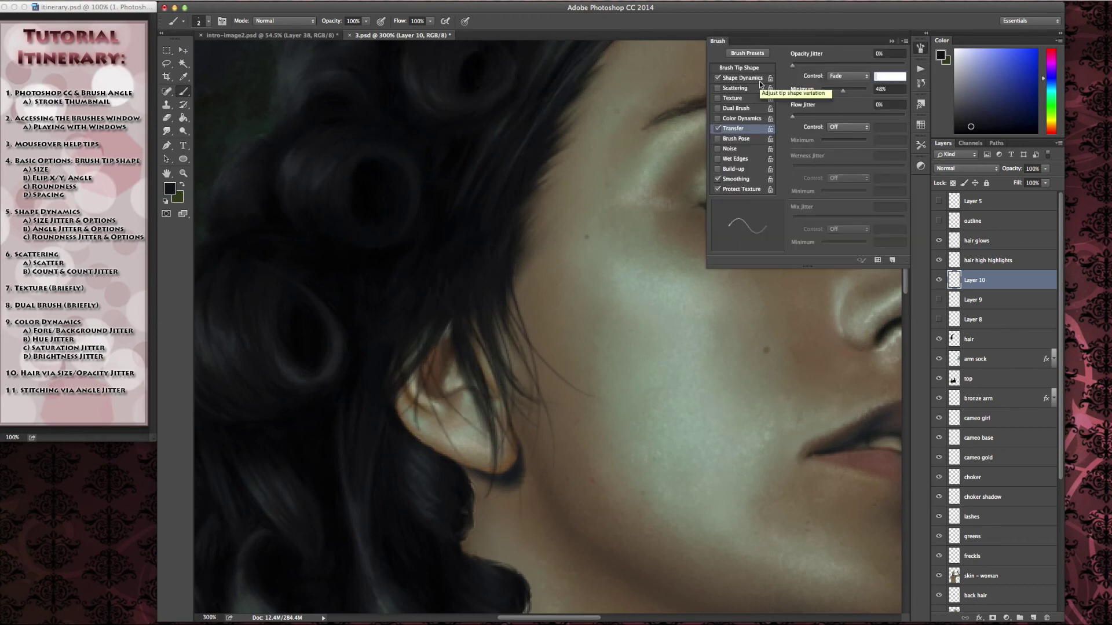
left_click(920, 49)
left_click_drag(533, 191, 633, 500)
mouse_move(525, 224)
left_mouse_down()
mouse_move(647, 475)
mouse_move(627, 477)
left_mouse_up()
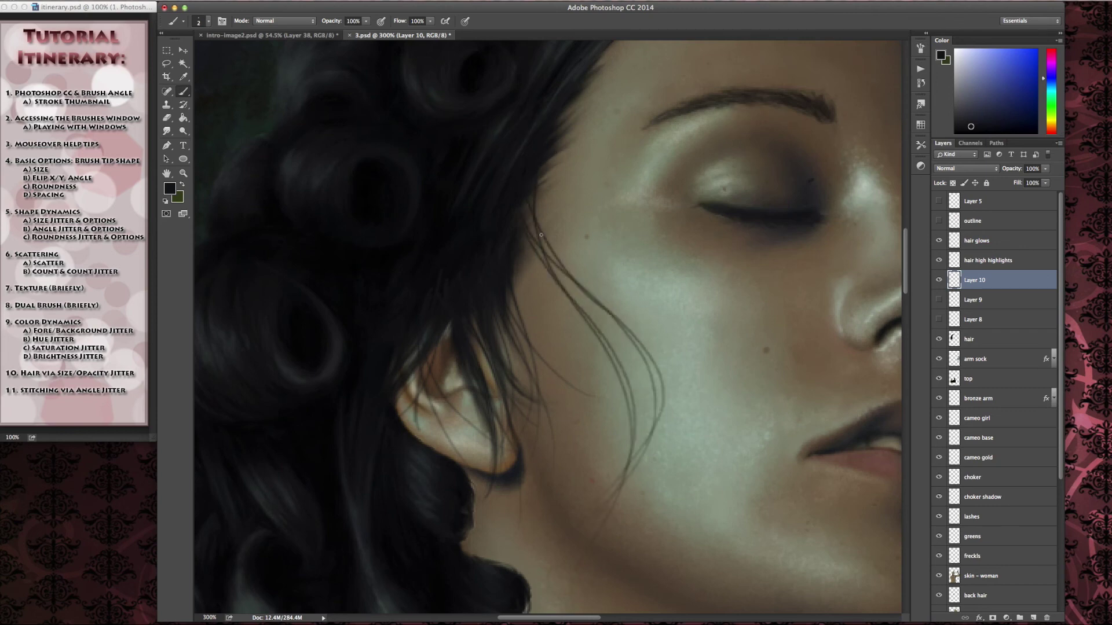
Switch to intro-image2.psd and load the SS-single-stitch.abr brush file from Downloads into the brush presets.
left_click(282, 35)
left_click(209, 21)
left_click(293, 40)
left_click(346, 191)
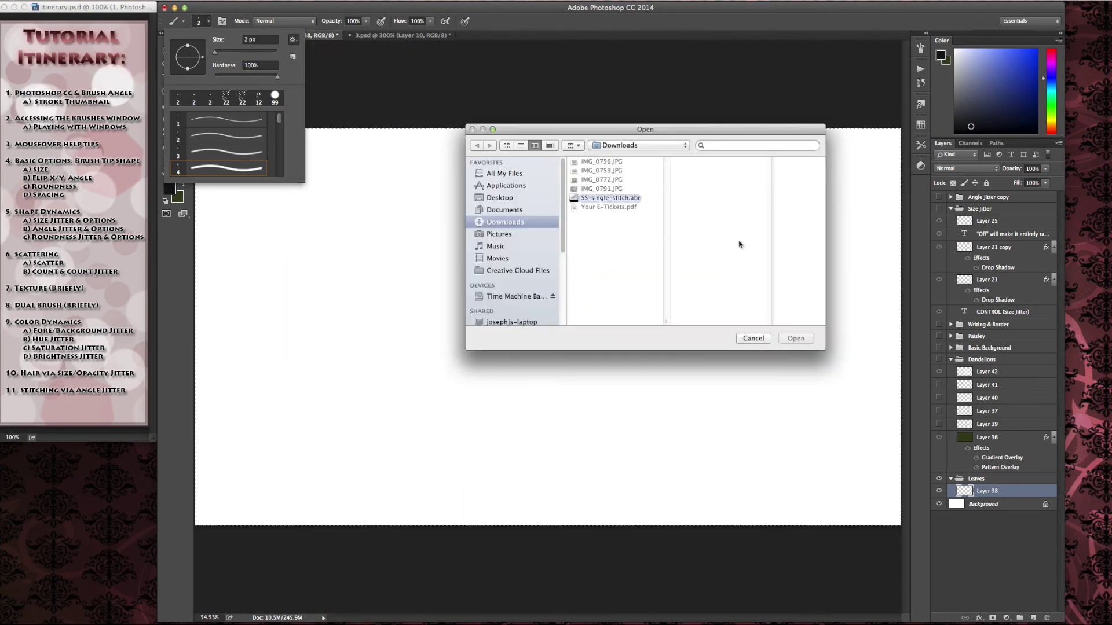
left_click(620, 198)
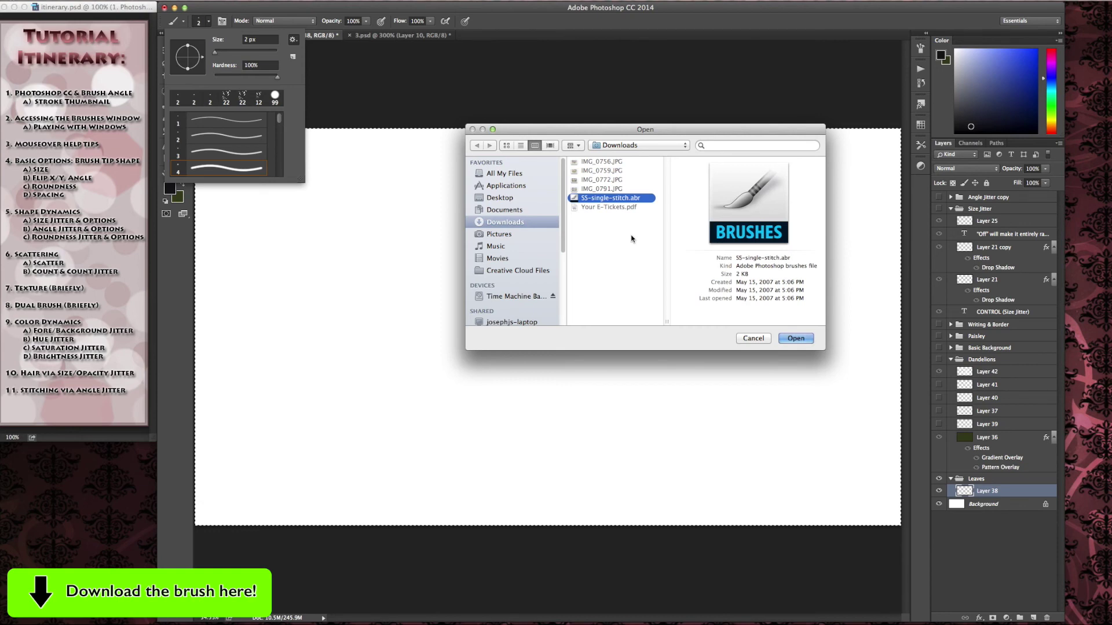
left_click(799, 340)
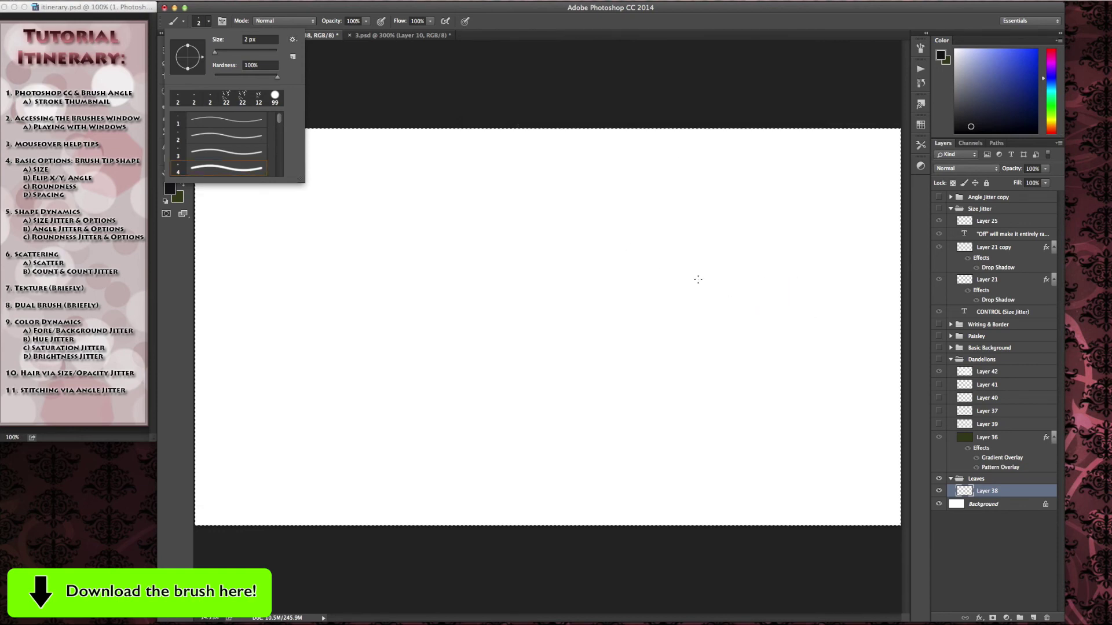
Choose the newly loaded 77 px stitch brush and reduce its size to 35 px.
scroll(282, 123, "down", 5)
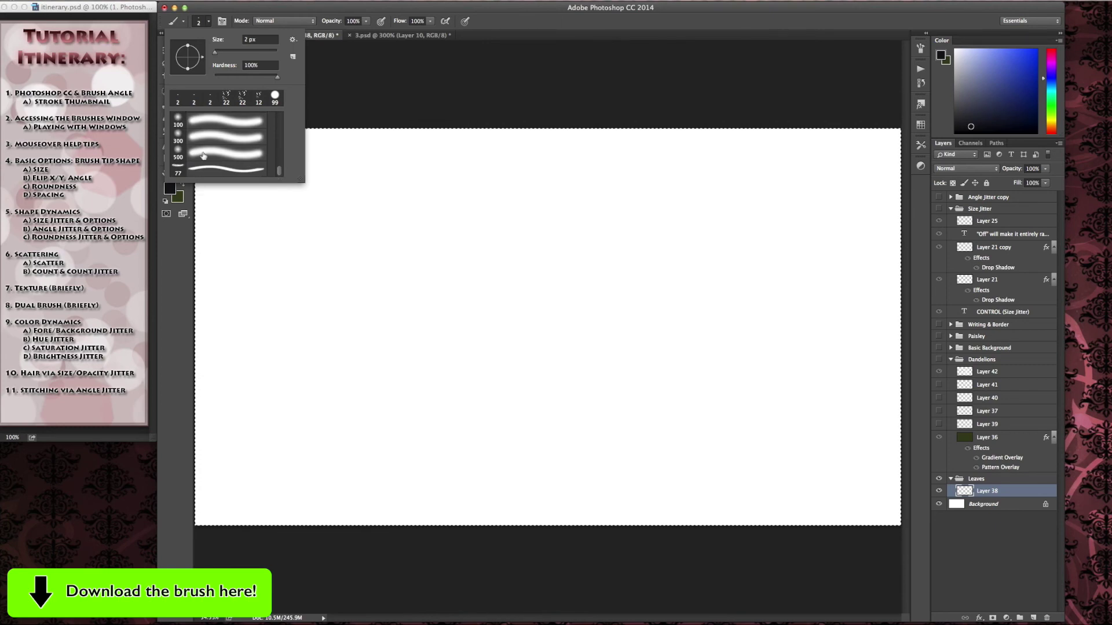
left_click(194, 170)
left_click_drag(238, 52, 223, 54)
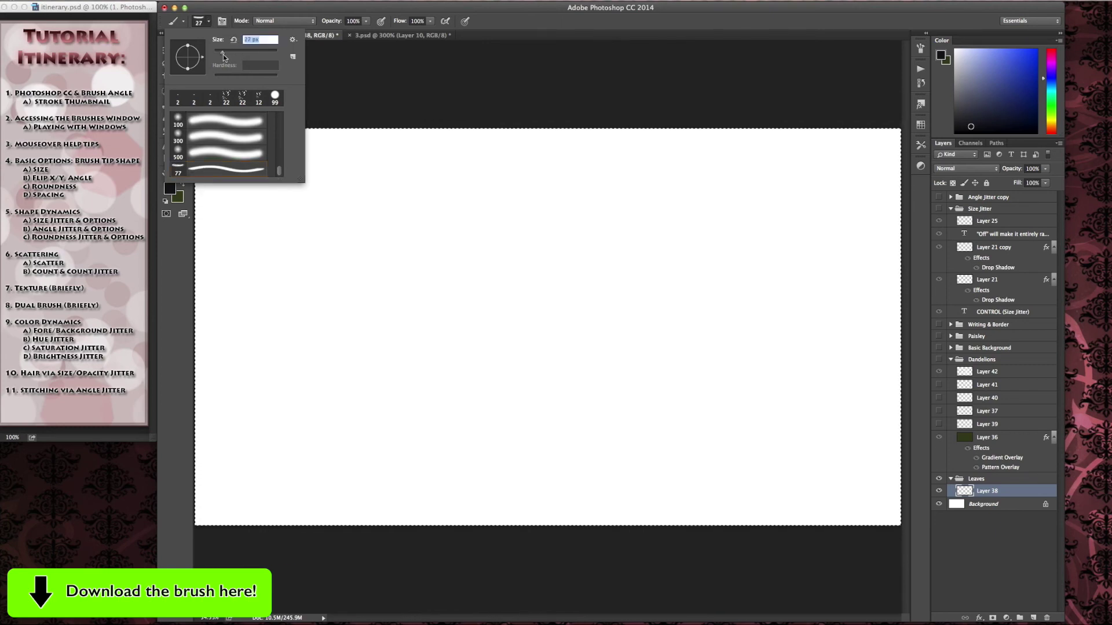
left_click(209, 22)
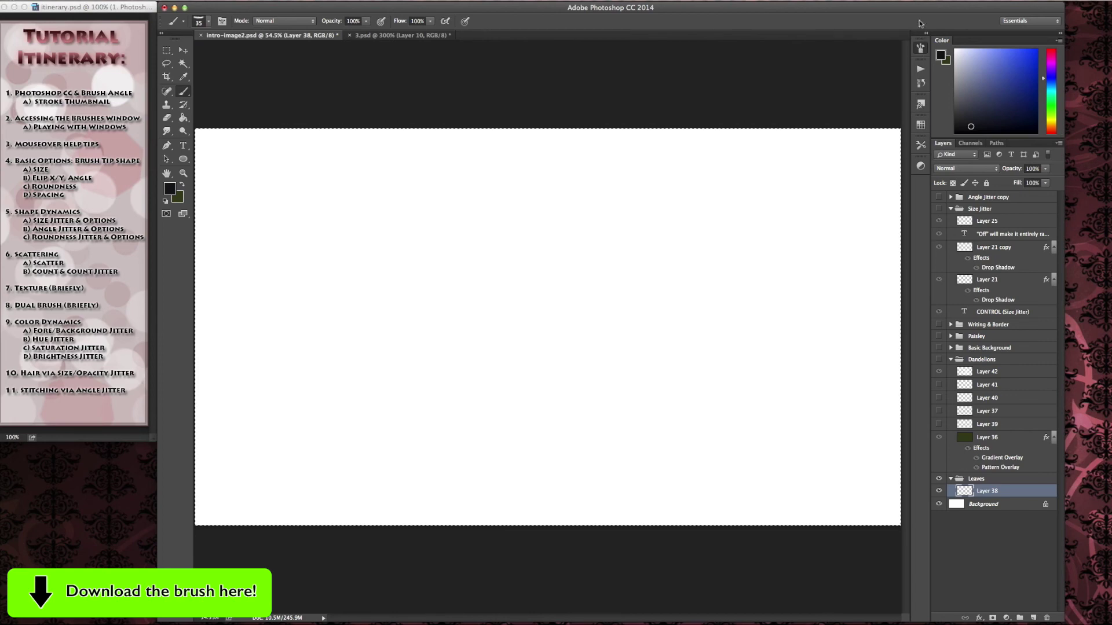
In the brush's Shape Dynamics, keep the size control off and set the Angle Jitter control to Direction.
left_click(920, 48)
left_click(734, 79)
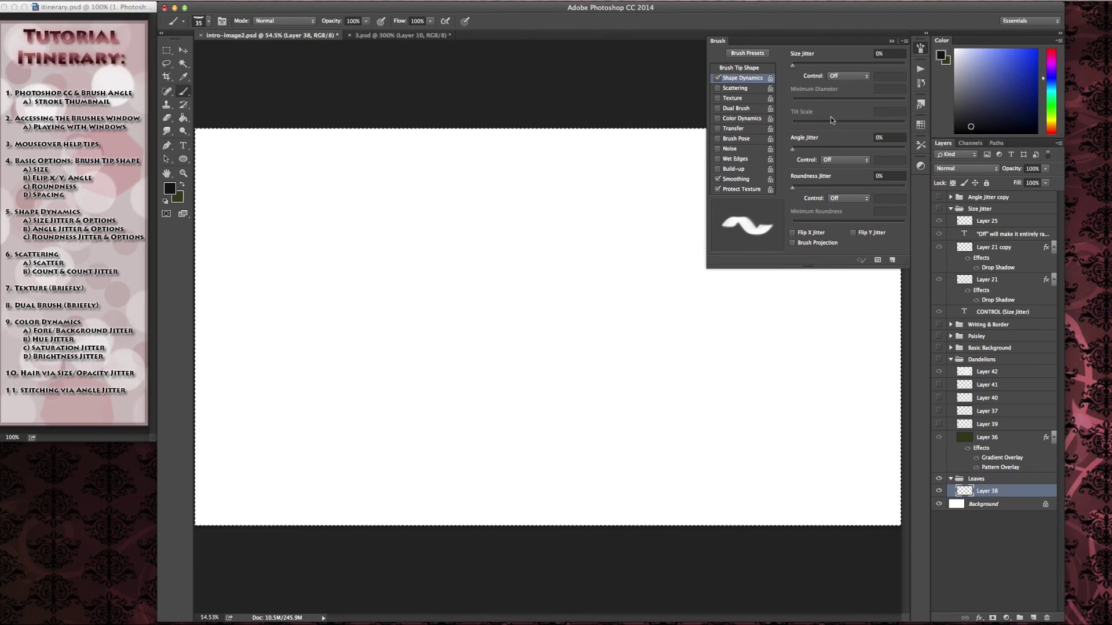
left_click(862, 78)
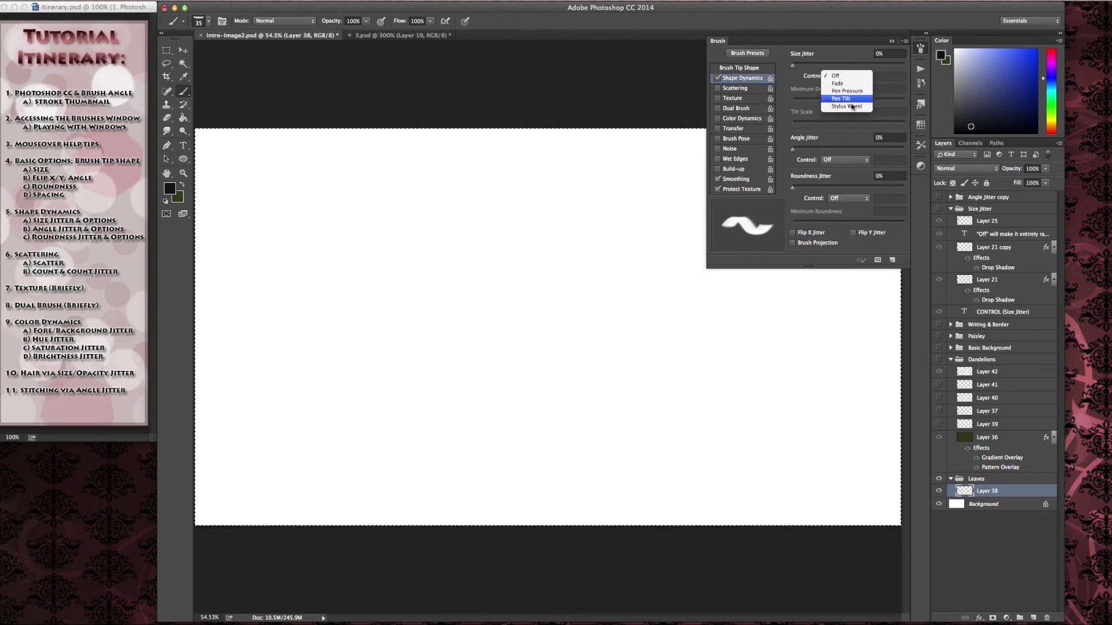
left_click(860, 77)
left_click(864, 162)
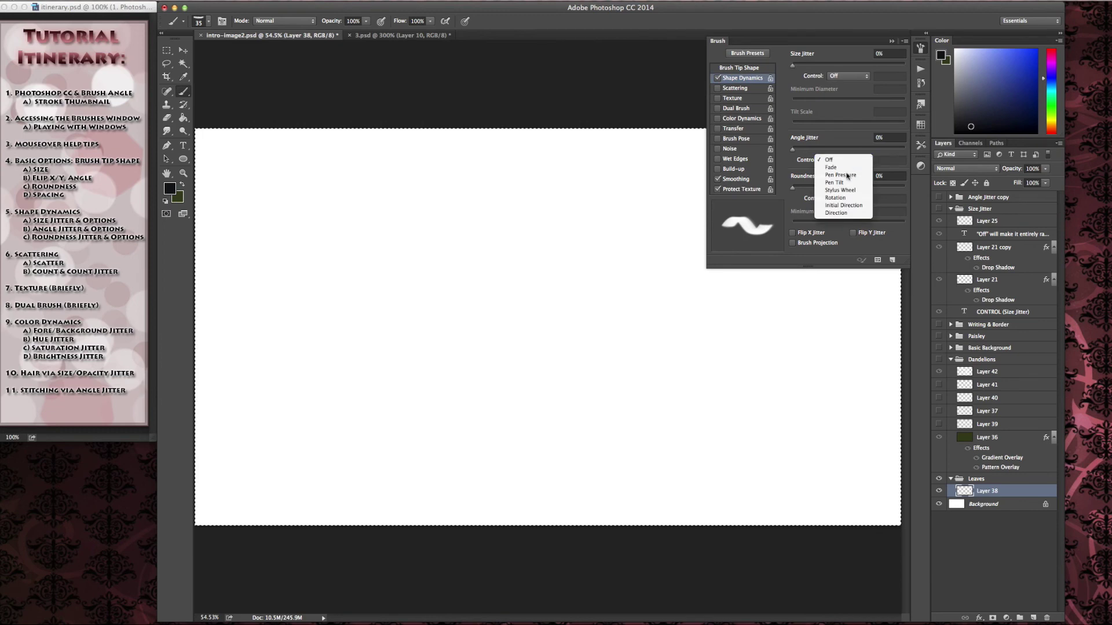
left_click(843, 214)
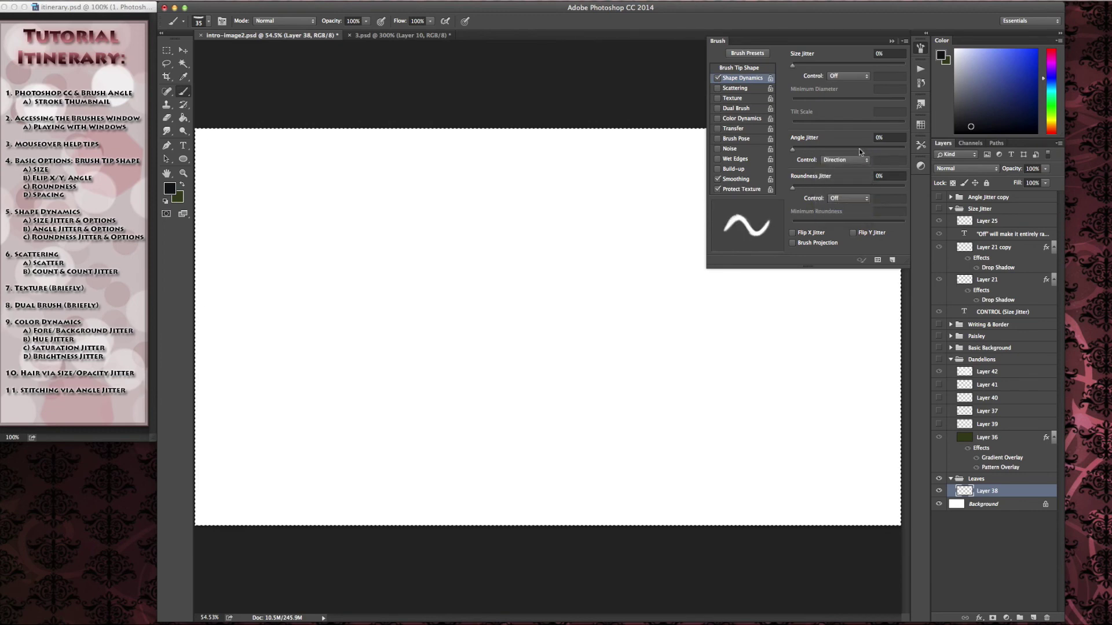
Set the brush tip spacing to 458% and paint a long wavy stitched line plus short curved test strokes on Layer 38.
left_click(744, 68)
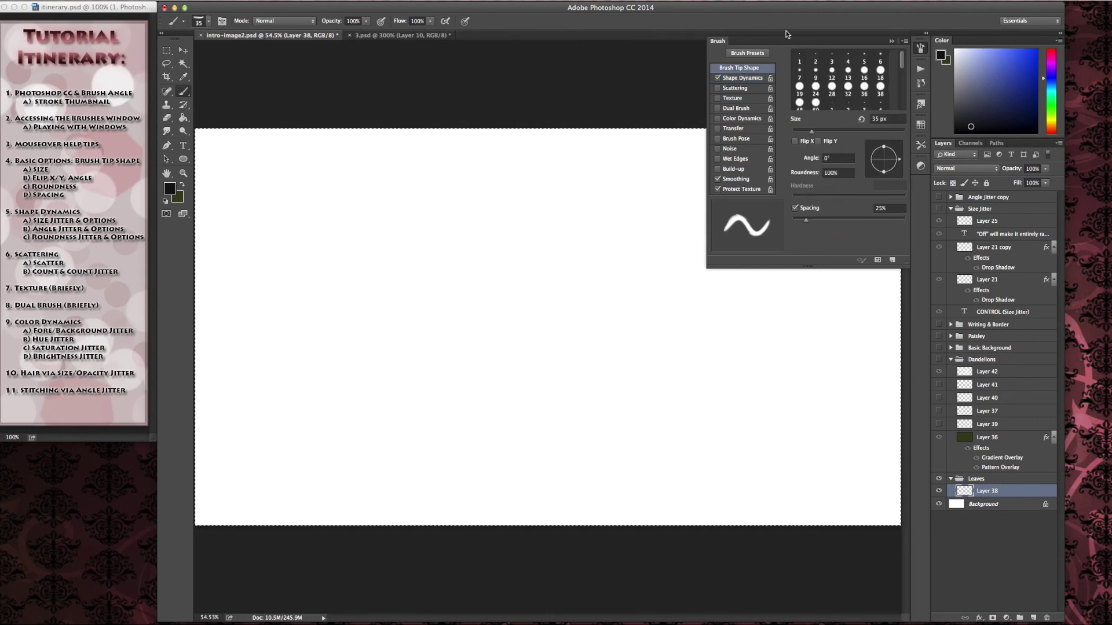
left_click_drag(806, 220, 891, 215)
mouse_move(233, 409)
left_mouse_down()
mouse_move(327, 293)
mouse_move(406, 396)
mouse_move(540, 309)
mouse_move(657, 263)
mouse_move(665, 382)
mouse_move(797, 345)
left_mouse_up()
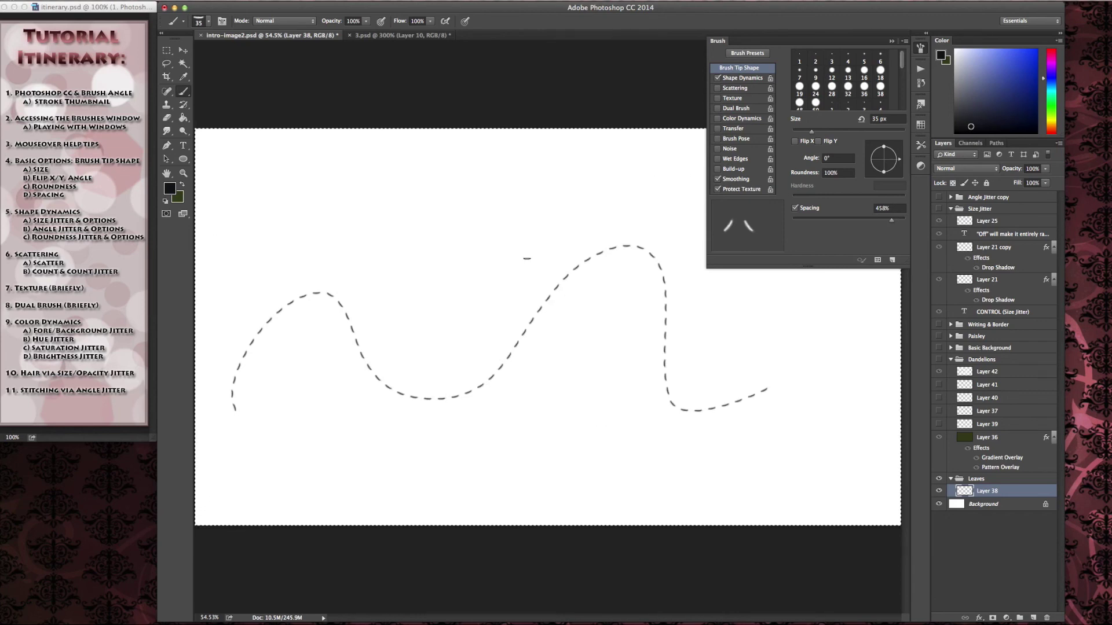
left_click_drag(413, 172, 475, 291)
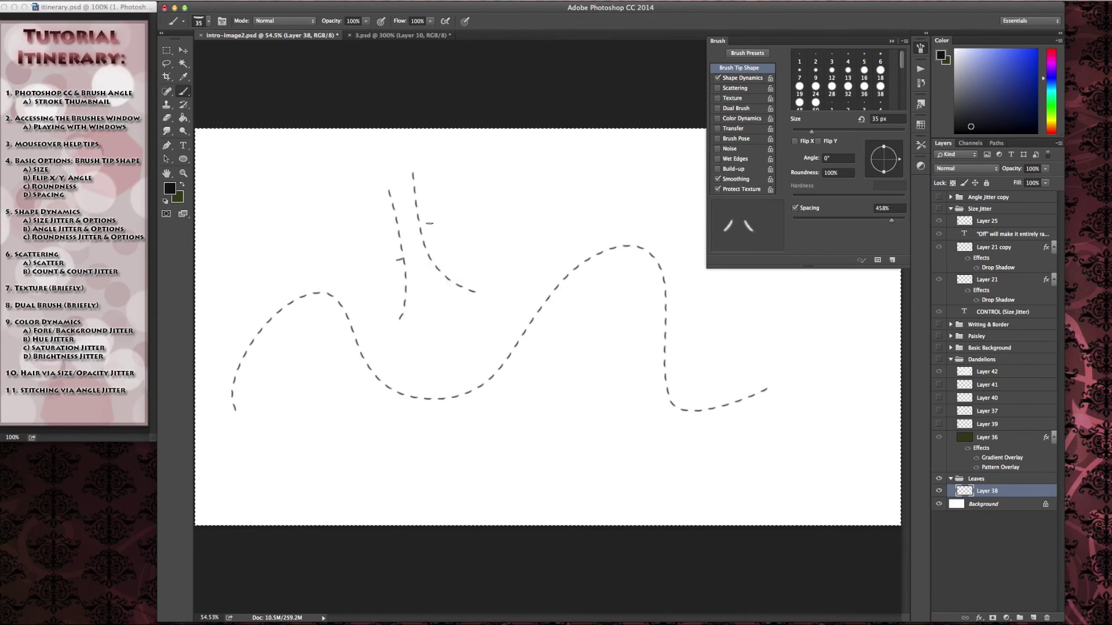
left_click_drag(459, 210, 511, 250)
left_click_drag(521, 204, 507, 193)
left_click_drag(526, 225, 541, 229)
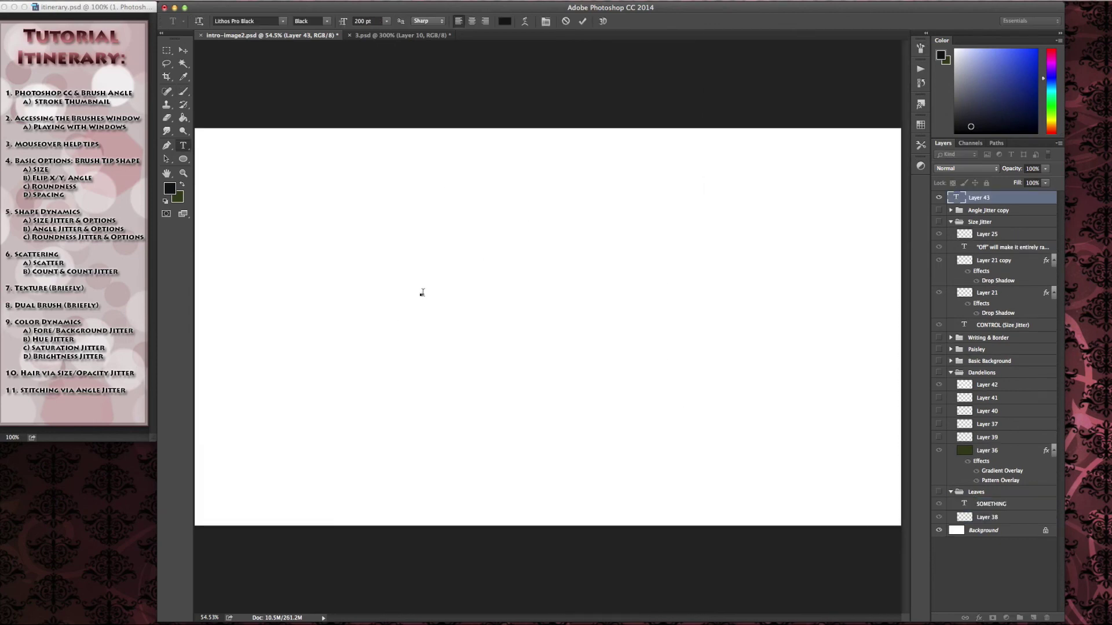
Enter the text SOMETHING in Lithos Pro Black and move it to the middle of the canvas.
left_click(387, 21)
left_click(388, 22)
type("SOMETHING")
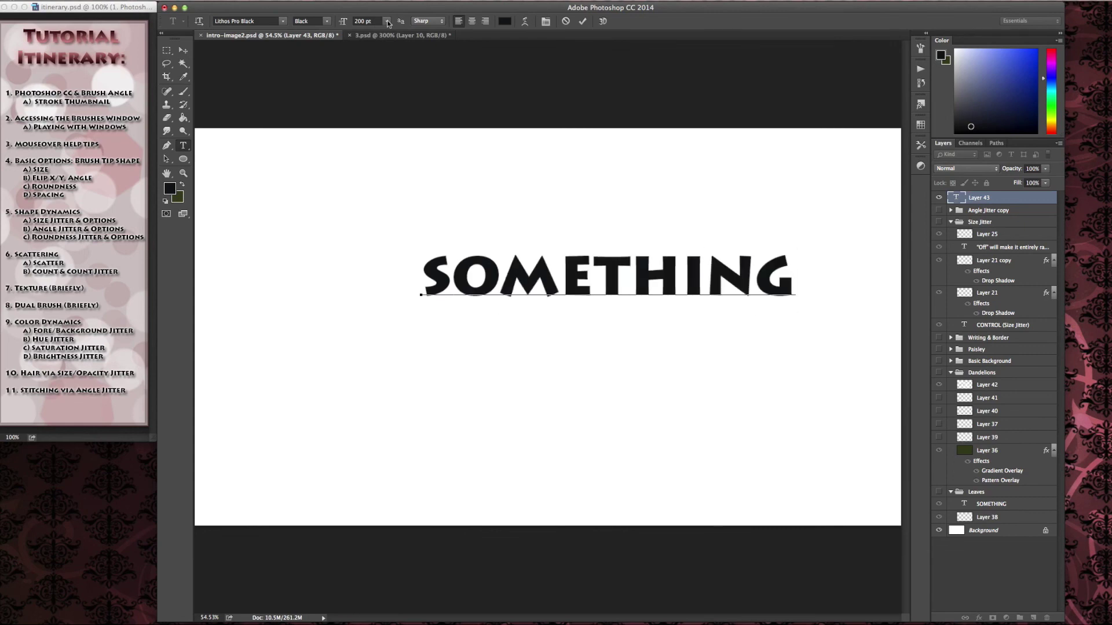
left_click(362, 22)
type("300")
left_click(183, 50)
left_click_drag(574, 260, 508, 300)
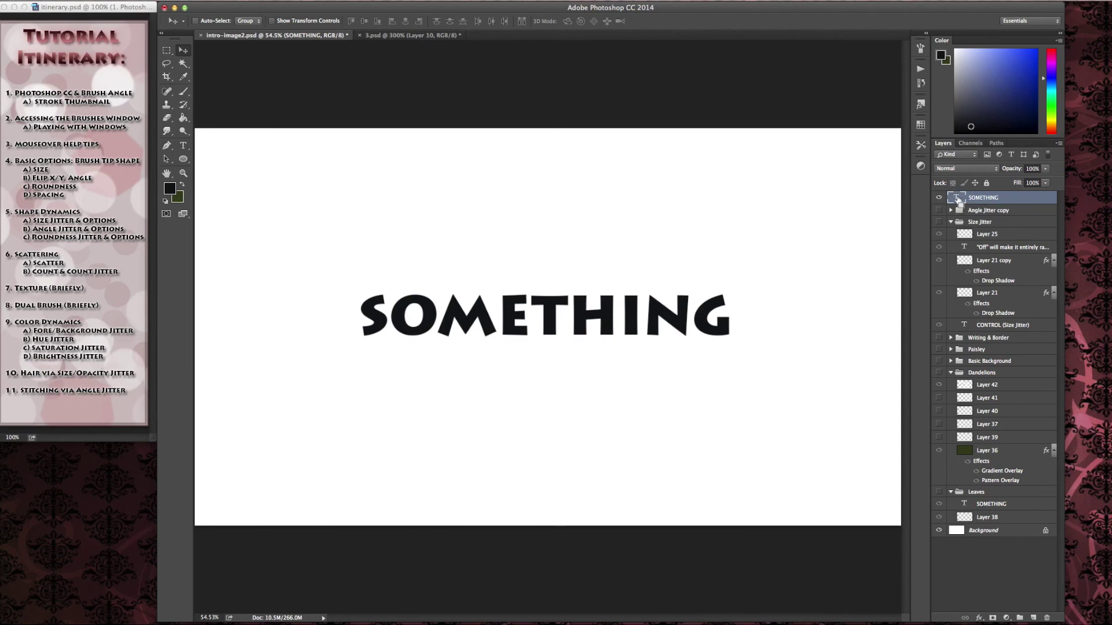
Load the SOMETHING text layer's outline as a selection, hide the layer, and convert the selection to a work path.
left_click(957, 200, "ctrl")
left_click(938, 198)
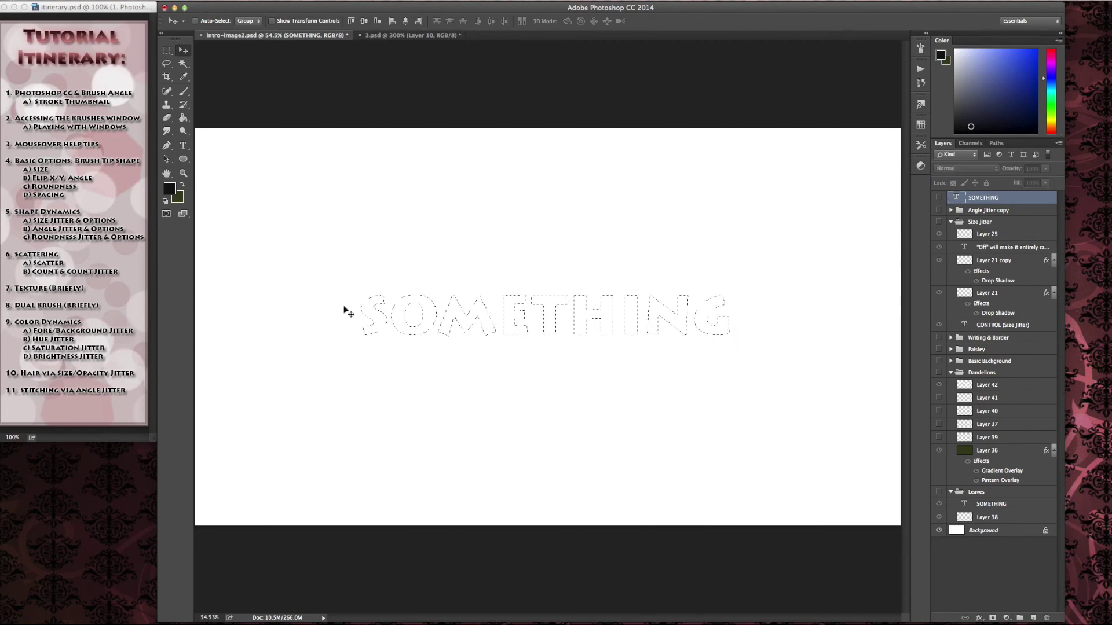
left_click(997, 144)
left_click(332, 1)
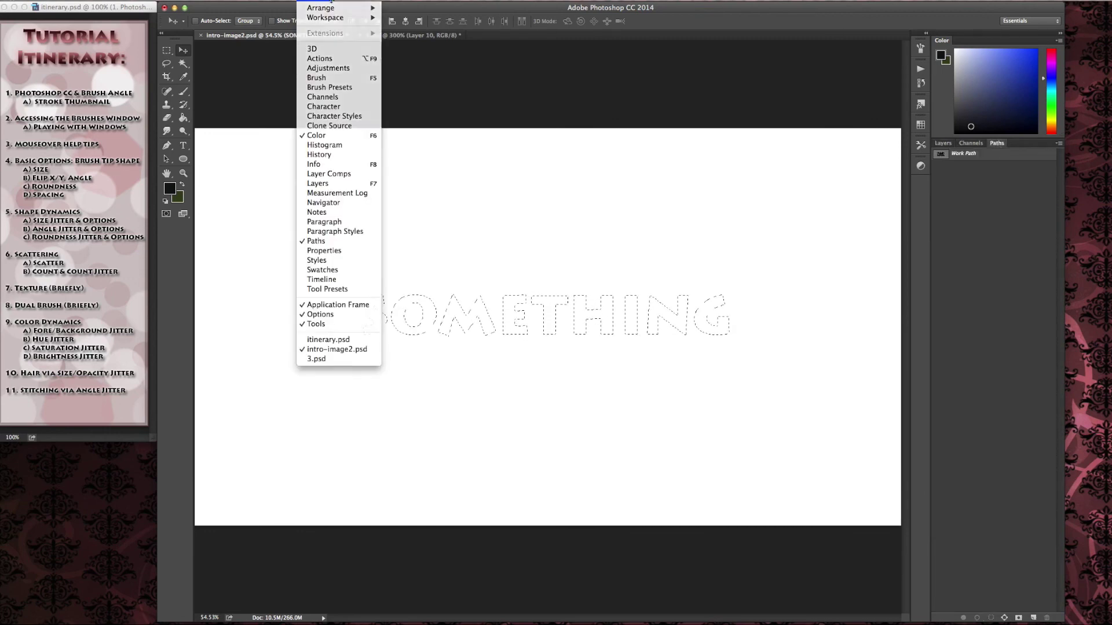
left_click(331, 2)
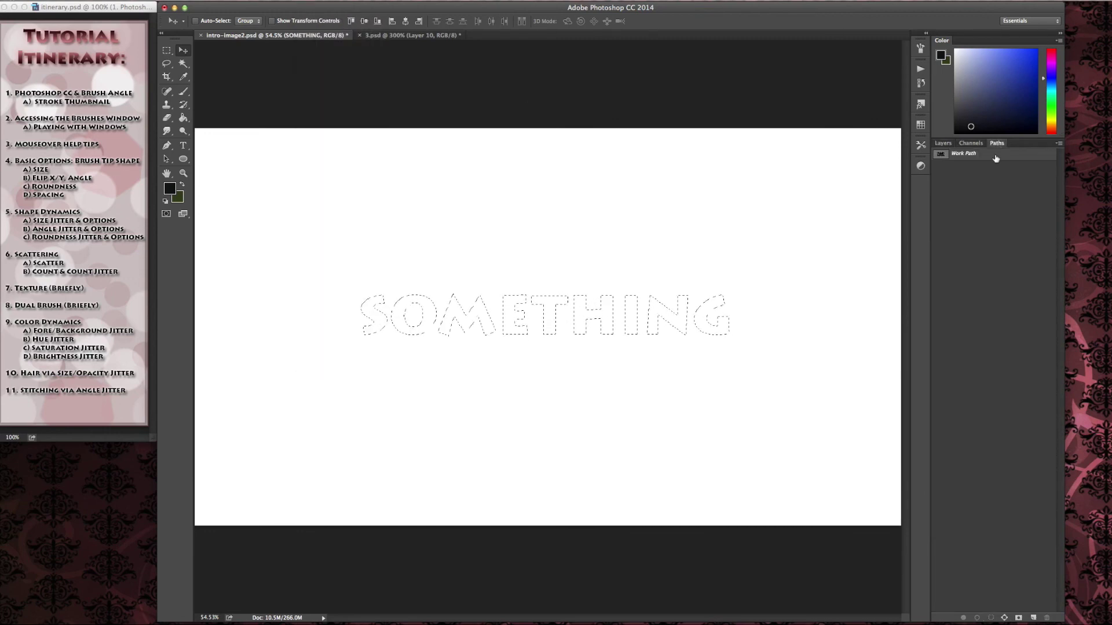
left_click(1004, 618)
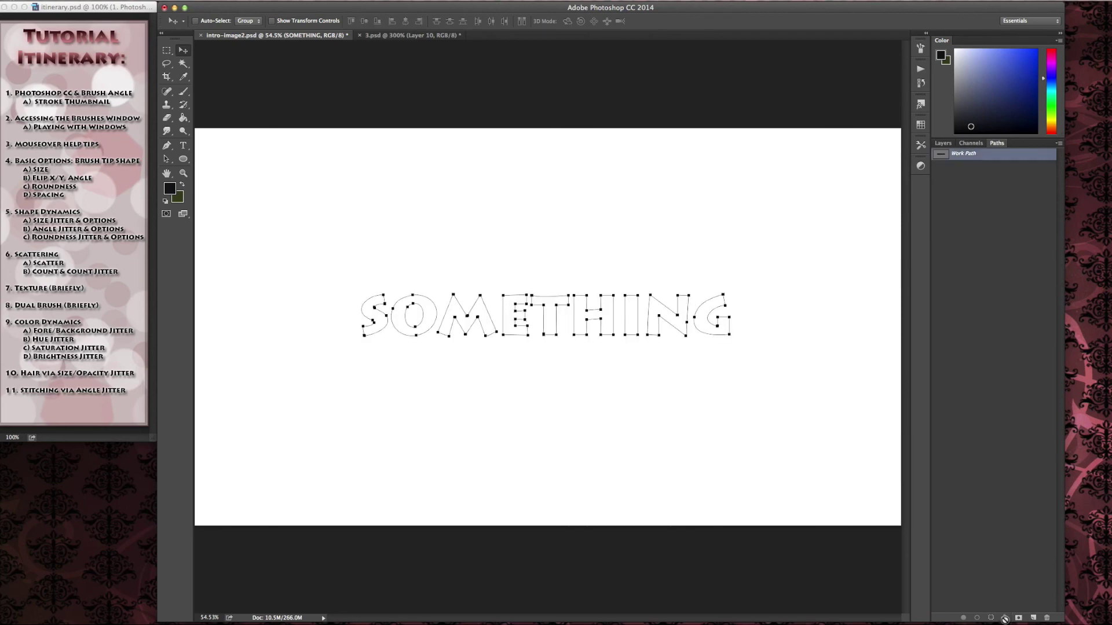
Add a new layer above the SOMETHING text and stroke the work path with the stitch brush at 17 px.
left_click(944, 144)
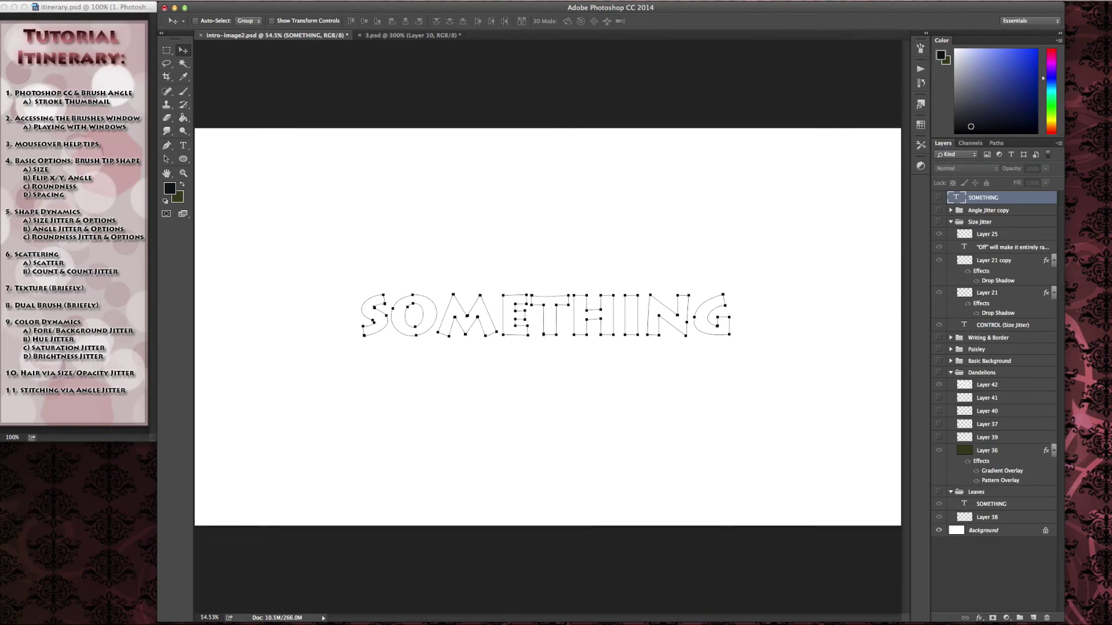
left_click(1033, 619)
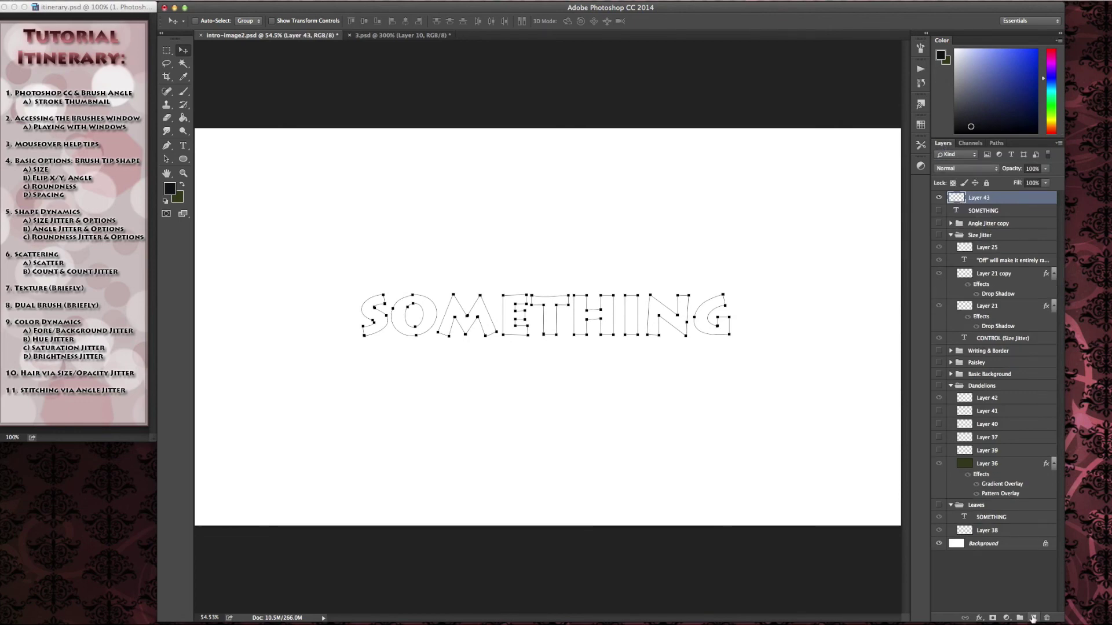
left_click(995, 144)
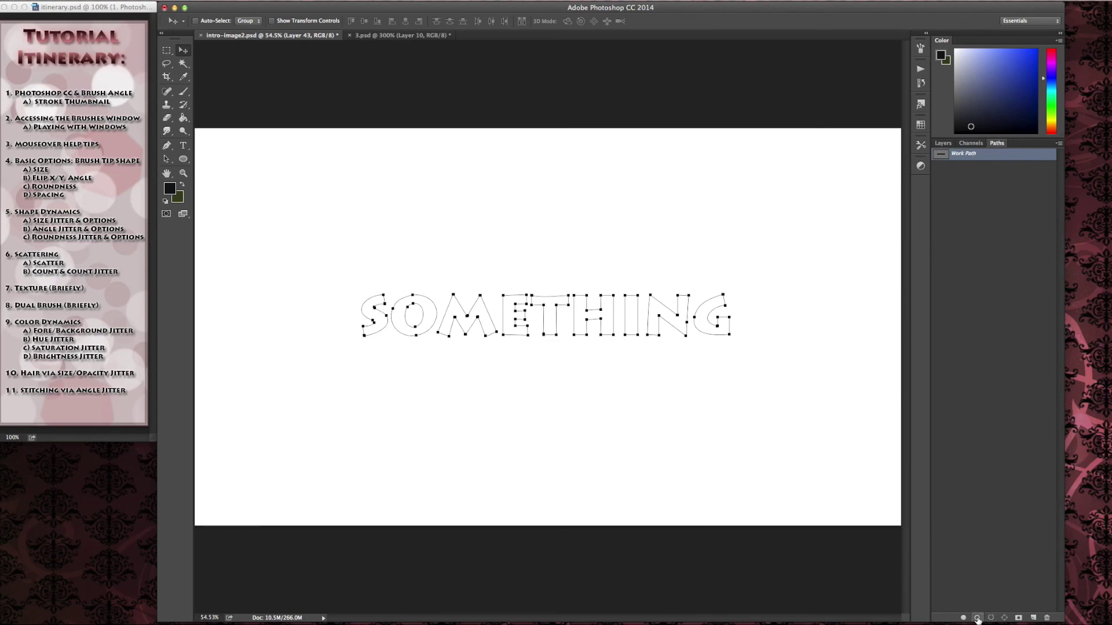
left_click(182, 93)
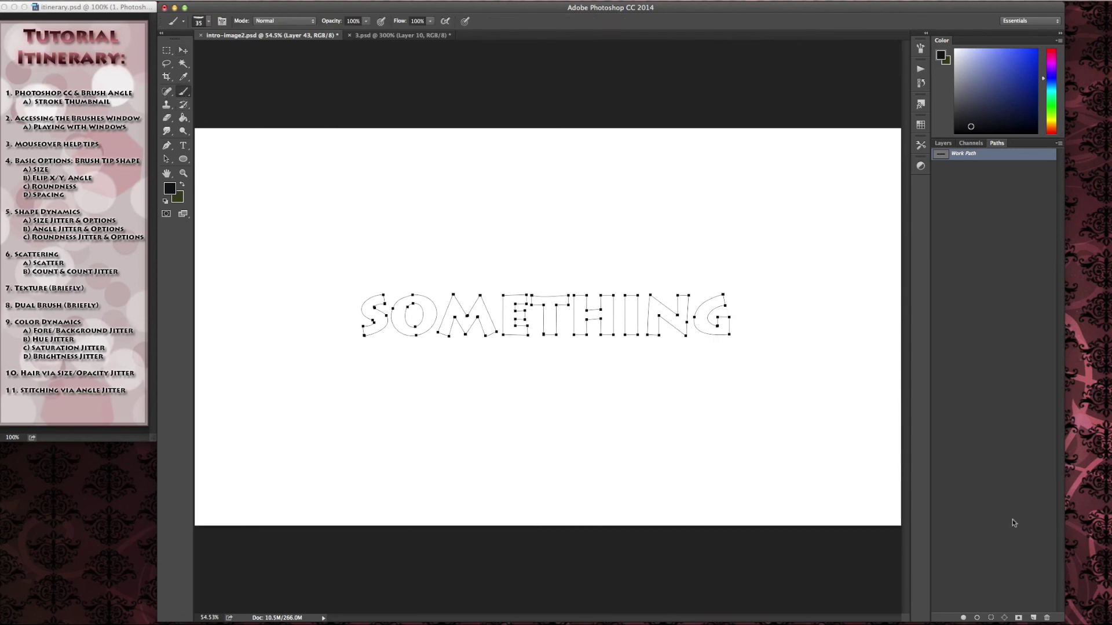
left_click(978, 618)
left_click(982, 193)
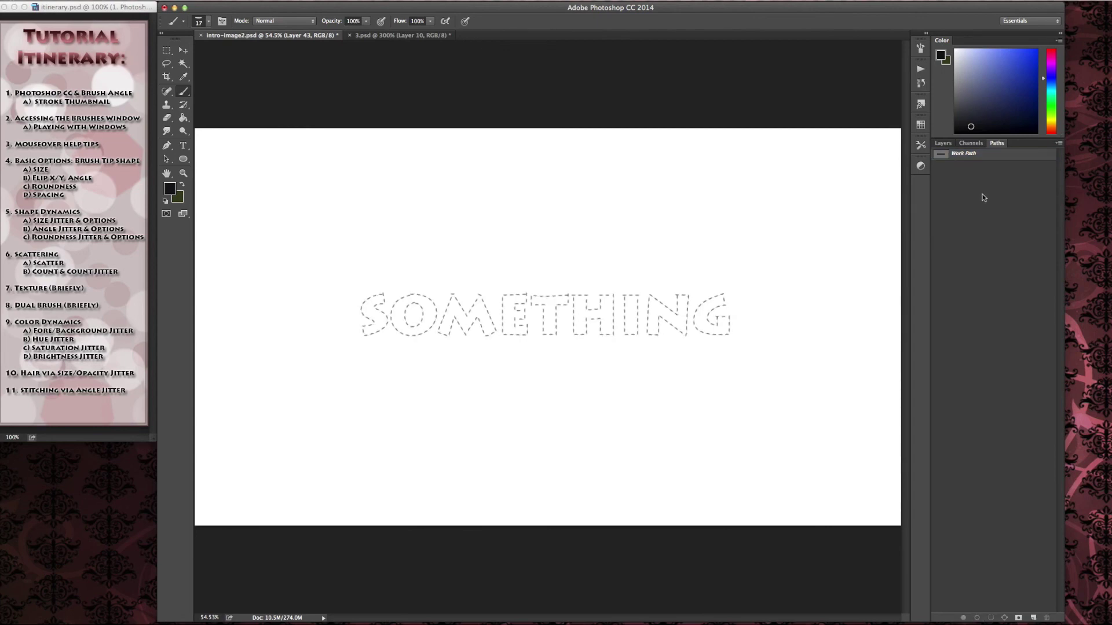
left_click(942, 143)
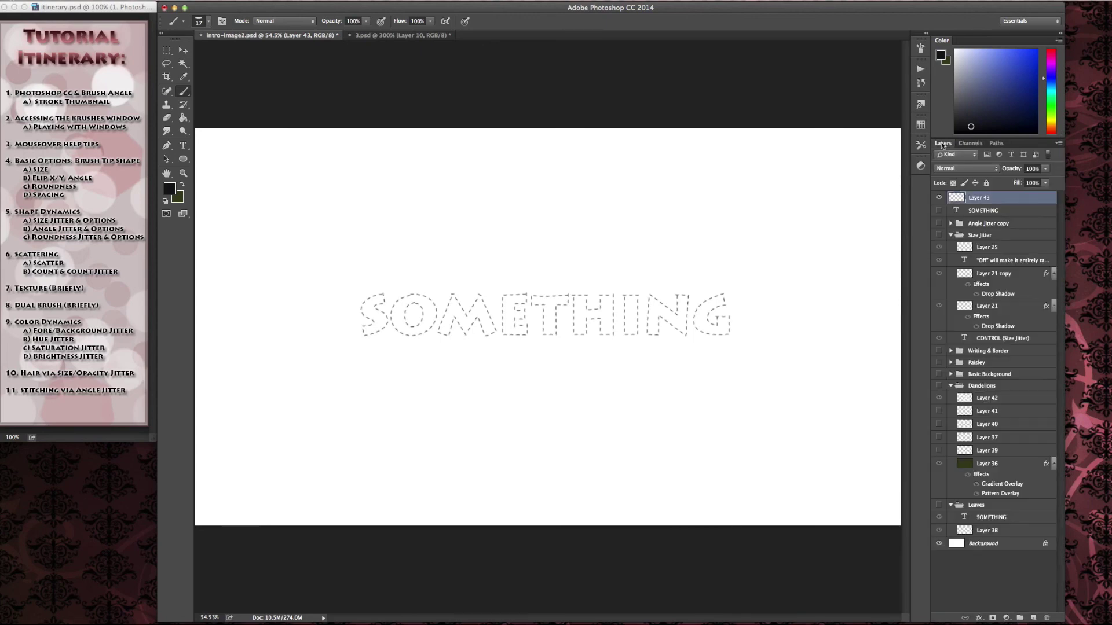